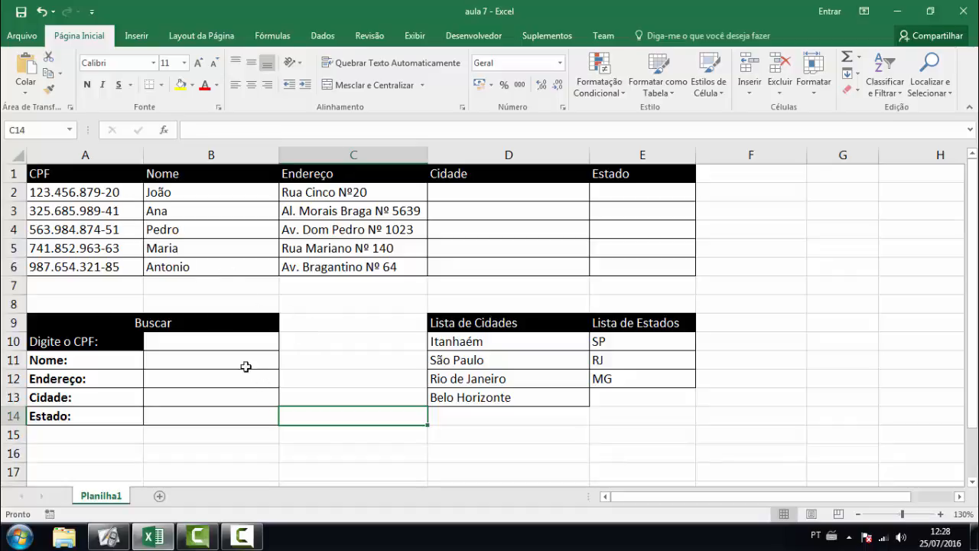
- Review the customer table's column headers and the input cells of the Buscar form in B10:B14
left_click(111, 179)
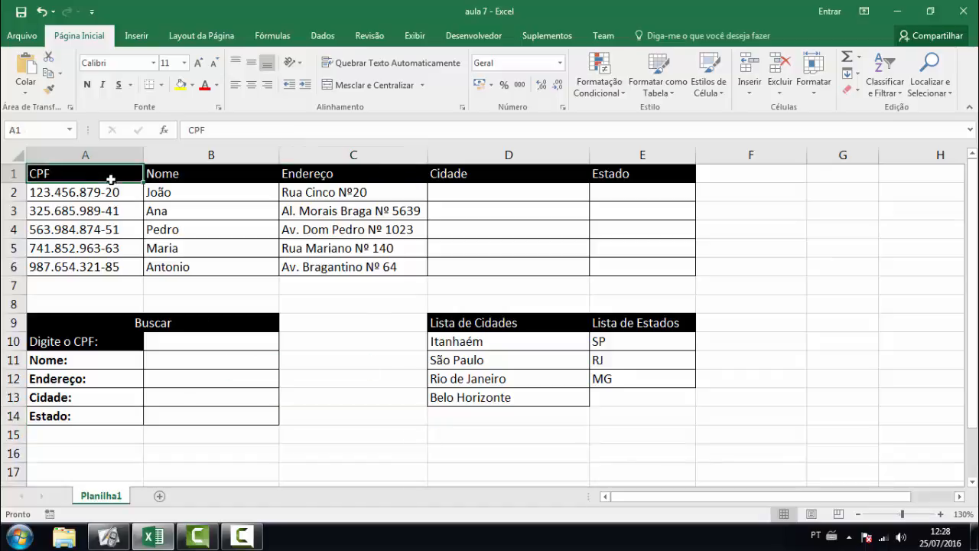
left_click(194, 175)
left_click(295, 173)
left_click(453, 173)
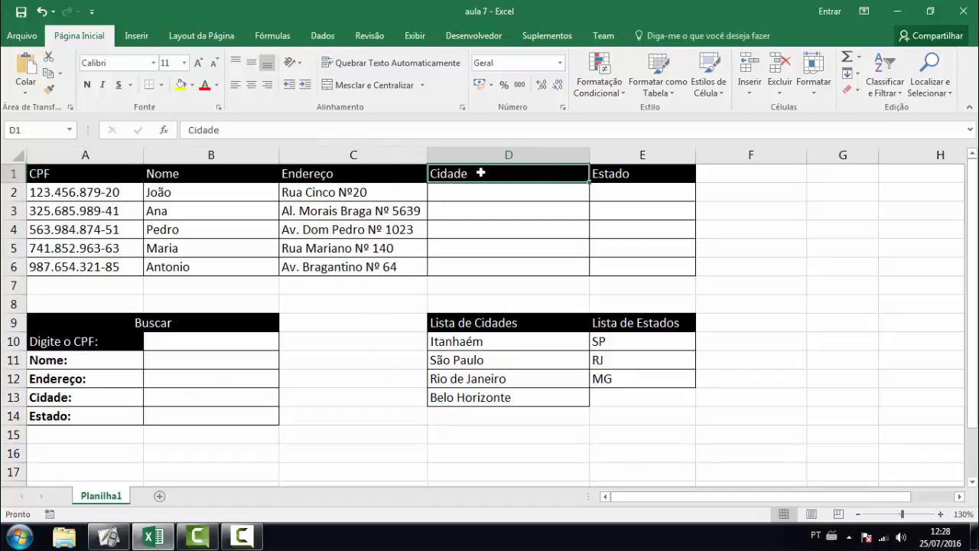
left_click(615, 173)
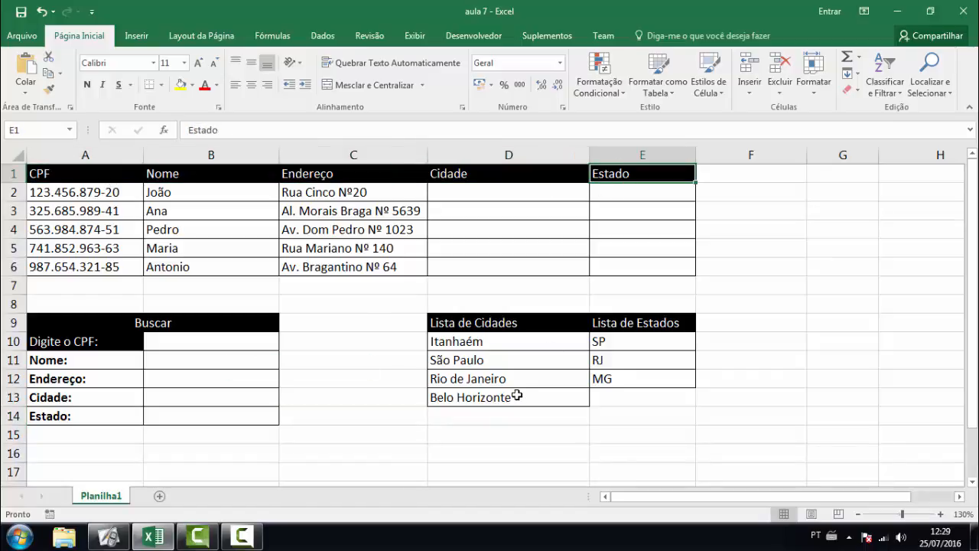
left_click(179, 344)
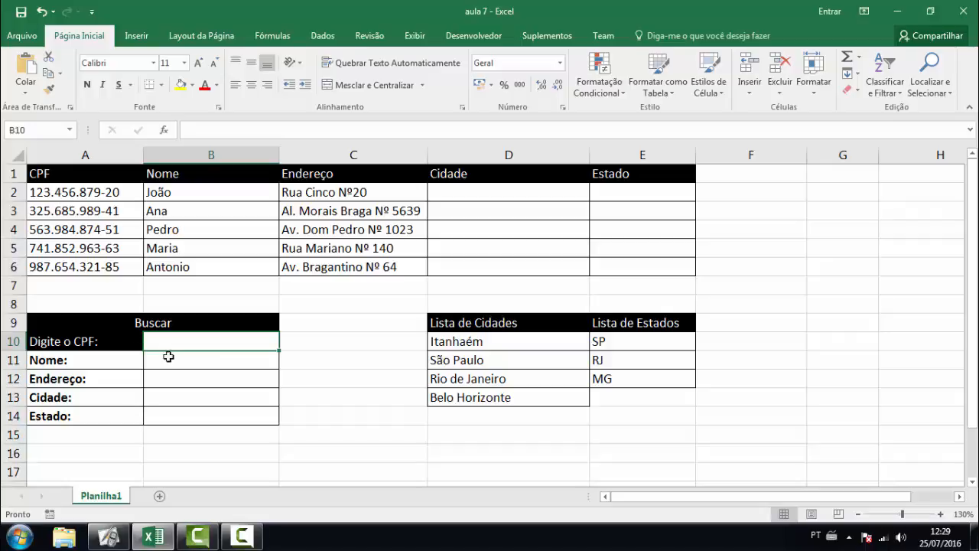
left_click(227, 371)
left_click(222, 385)
left_click(223, 395)
left_click(234, 418)
left_click(247, 433)
left_click(245, 417)
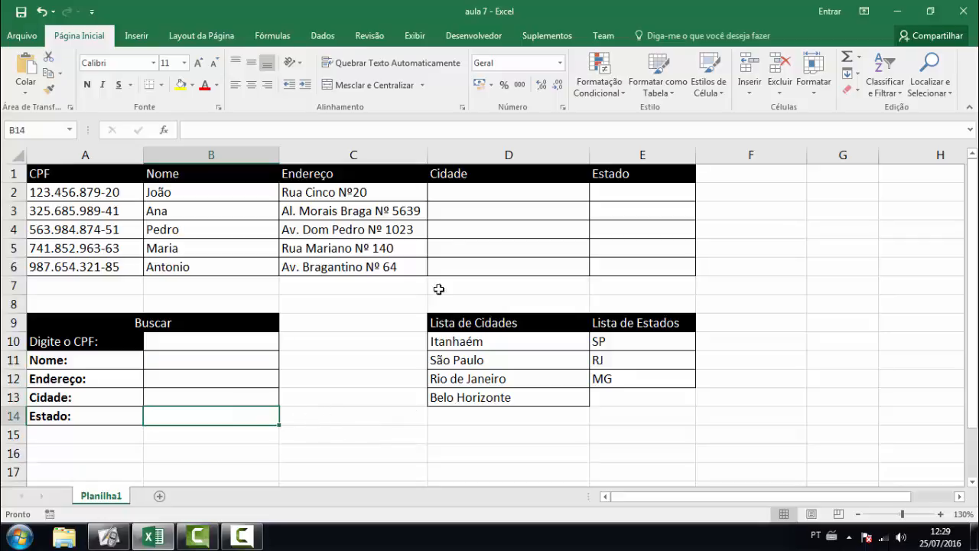
- Examine the empty Cidade and Estado cells in rows 2 to 6 of the customer table
left_click_drag(446, 191, 471, 268)
left_click_drag(610, 195, 628, 257)
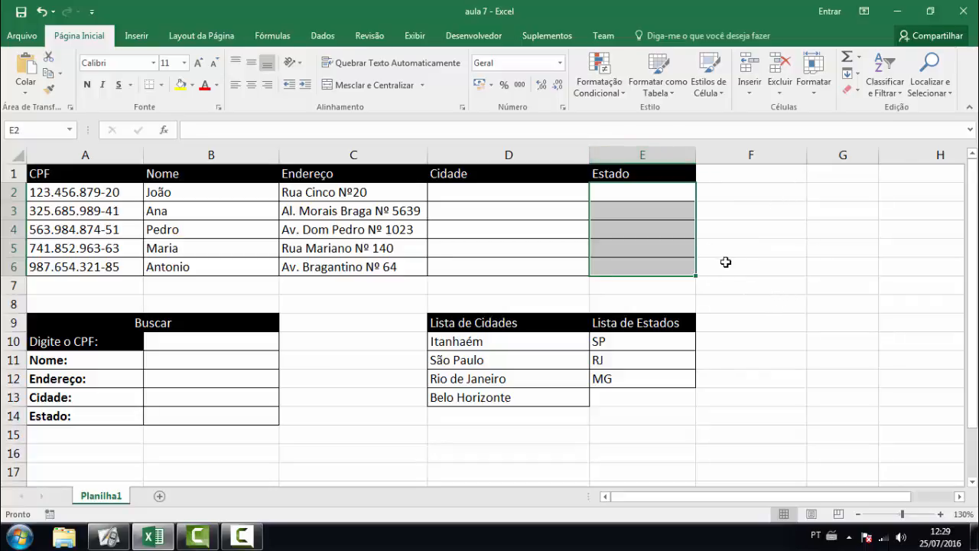
left_click(765, 244)
left_click_drag(509, 192, 501, 268)
left_click_drag(625, 195, 631, 268)
left_click(780, 263)
left_click_drag(502, 193, 498, 262)
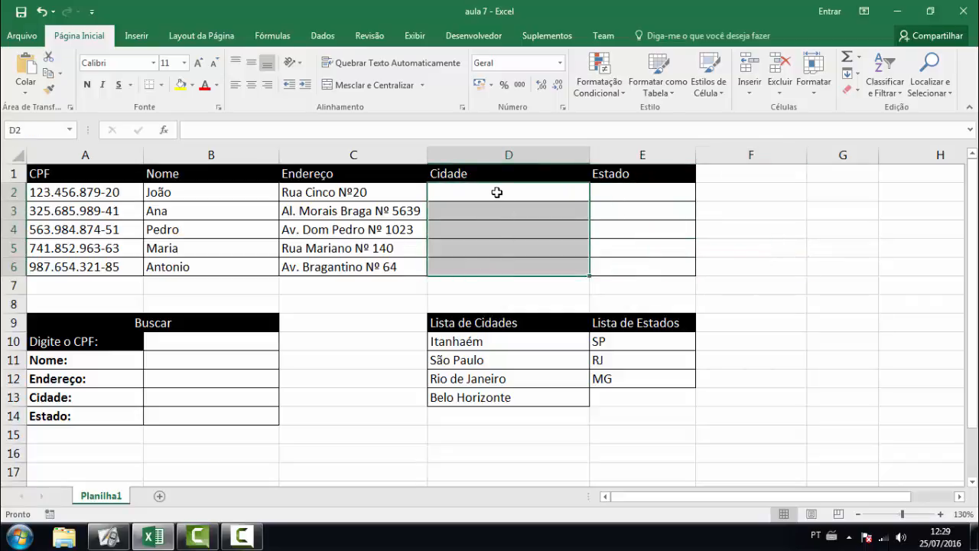
left_click(494, 214)
left_click(496, 230)
left_click(496, 248)
left_click(497, 266)
left_click(595, 197)
left_click(612, 214)
left_click(626, 234)
left_click(632, 251)
left_click(634, 268)
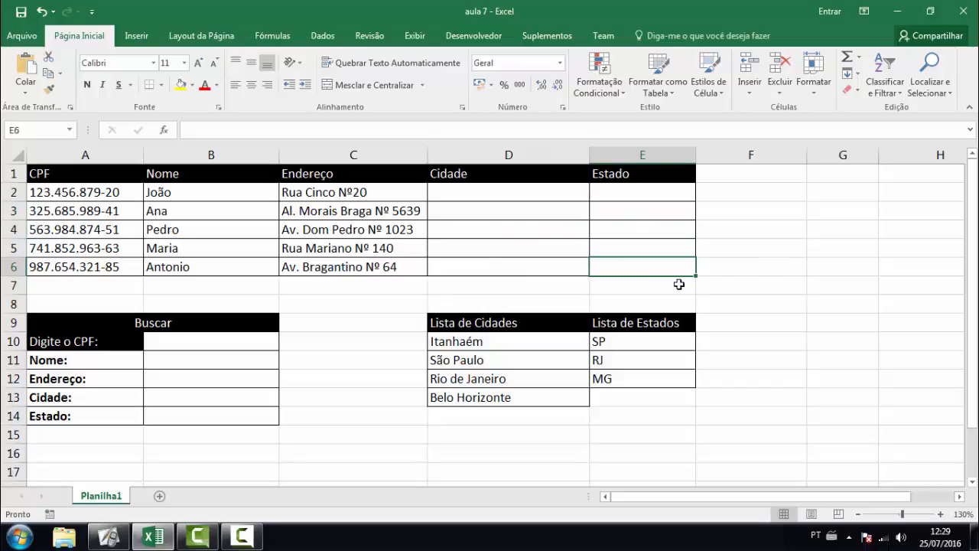
left_click(479, 194)
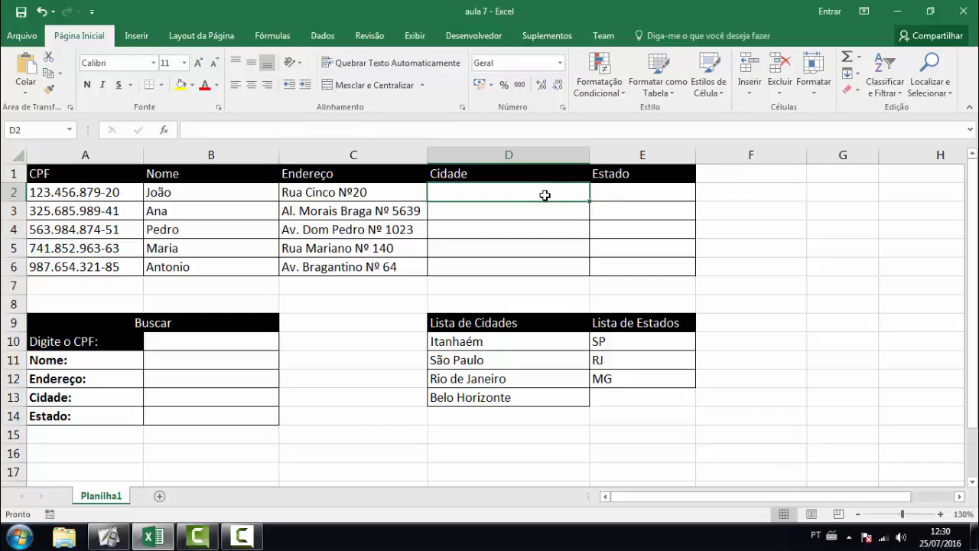
left_click(323, 36)
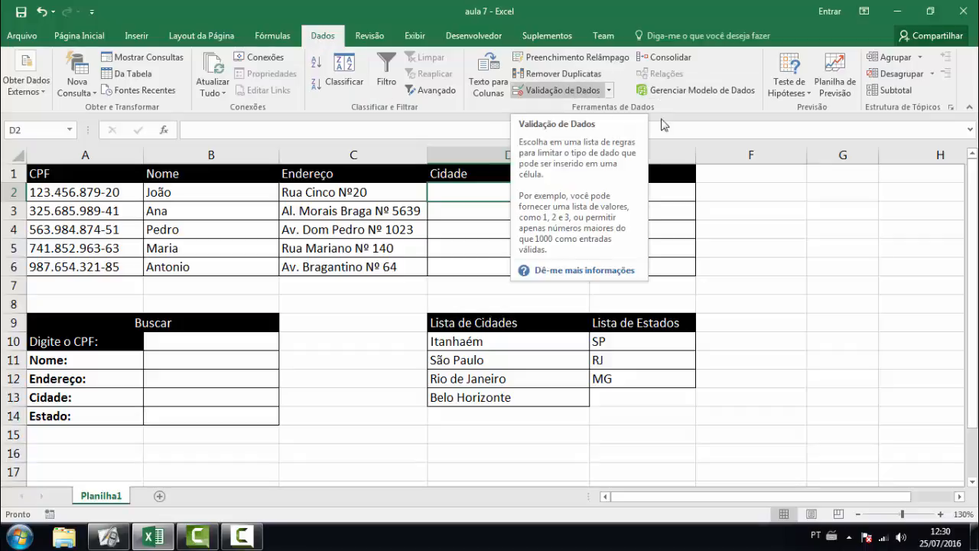
left_click(595, 100)
left_click_drag(417, 157, 815, 157)
left_click(887, 148)
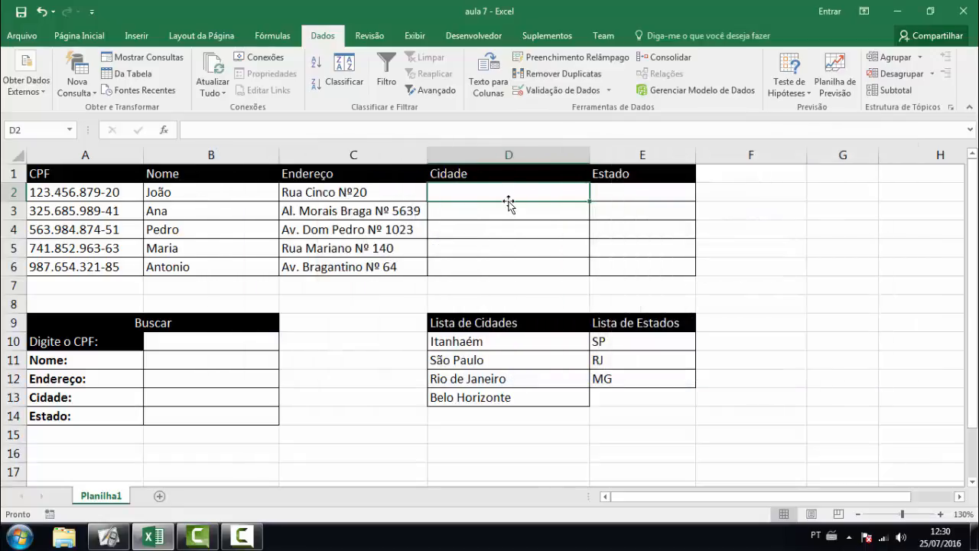
- Set data validation for the Cidade cells D2:D6 to allow a list sourced from =$D$10:$D$13
left_click_drag(505, 190, 504, 266)
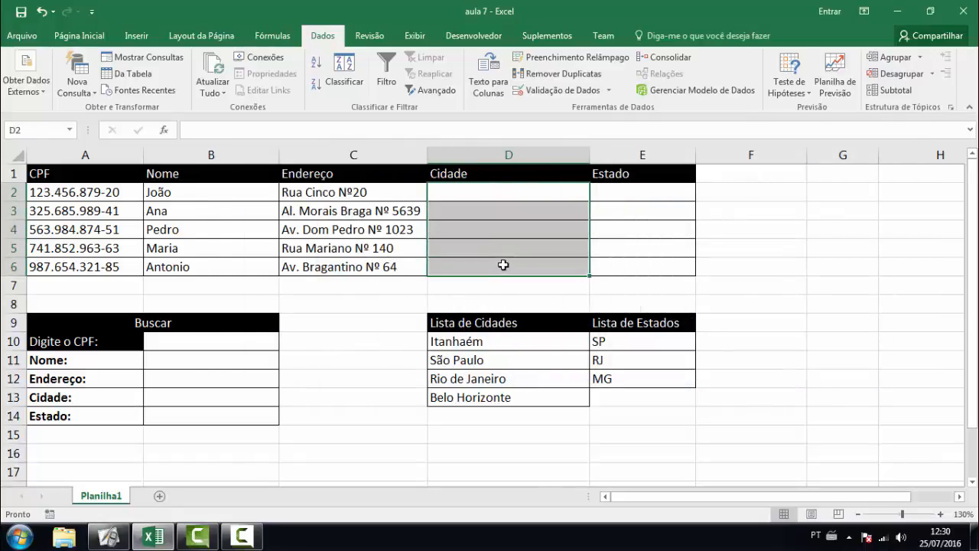
left_click(559, 91)
mouse_move(652, 137)
left_mouse_down()
mouse_move(732, 144)
mouse_move(651, 130)
left_mouse_up()
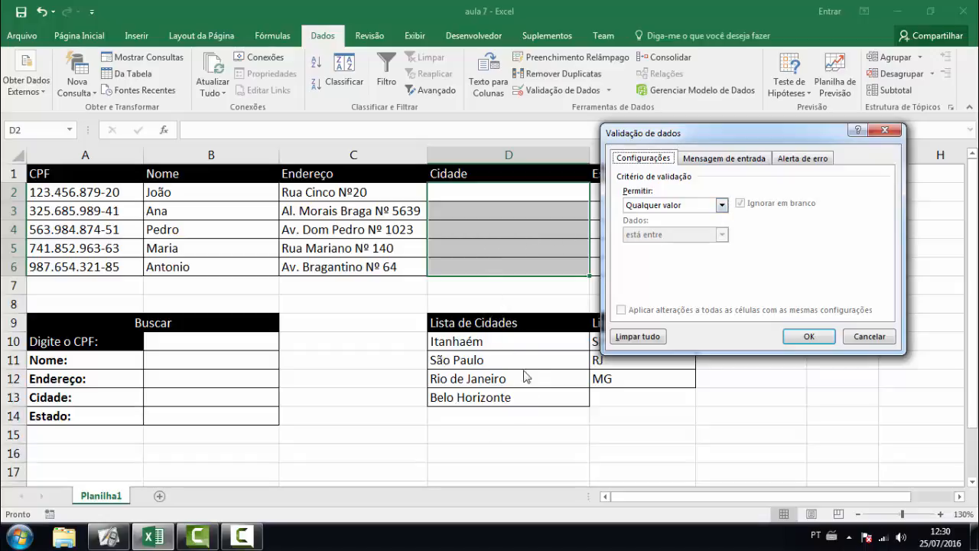
left_click(721, 205)
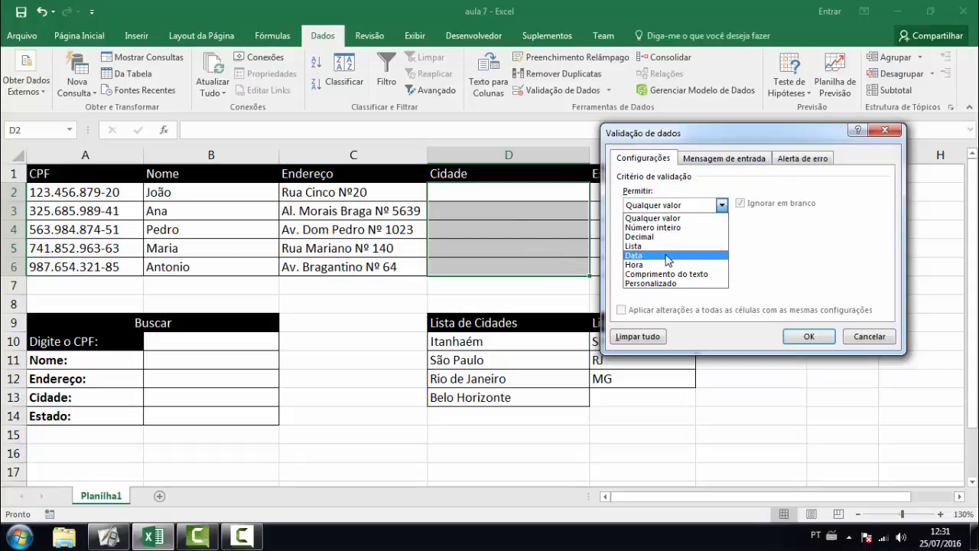
left_click(659, 246)
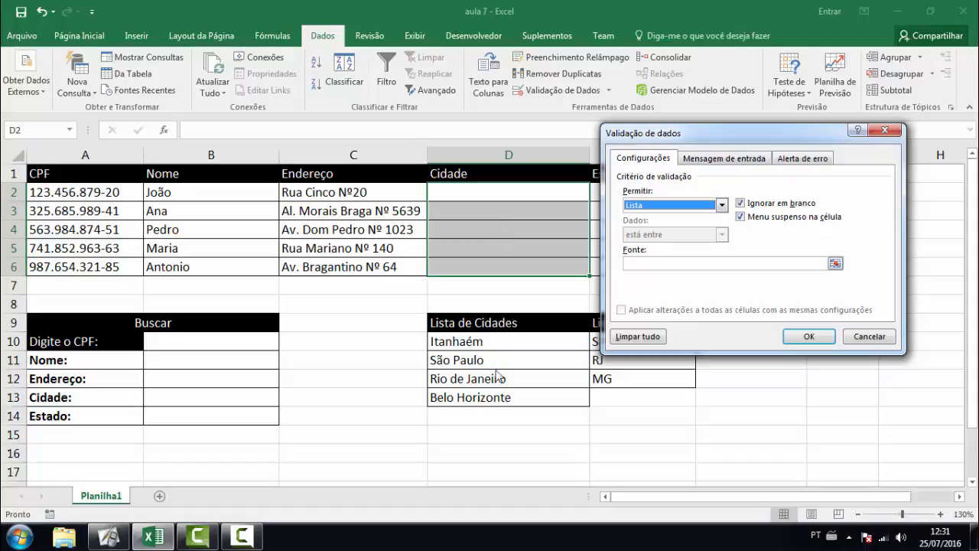
left_click(836, 263)
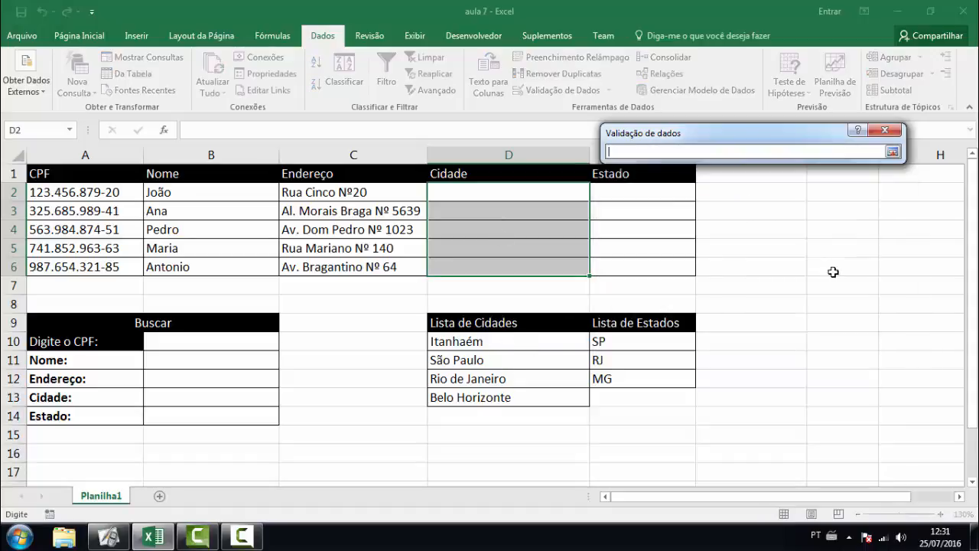
left_click_drag(513, 343, 515, 397)
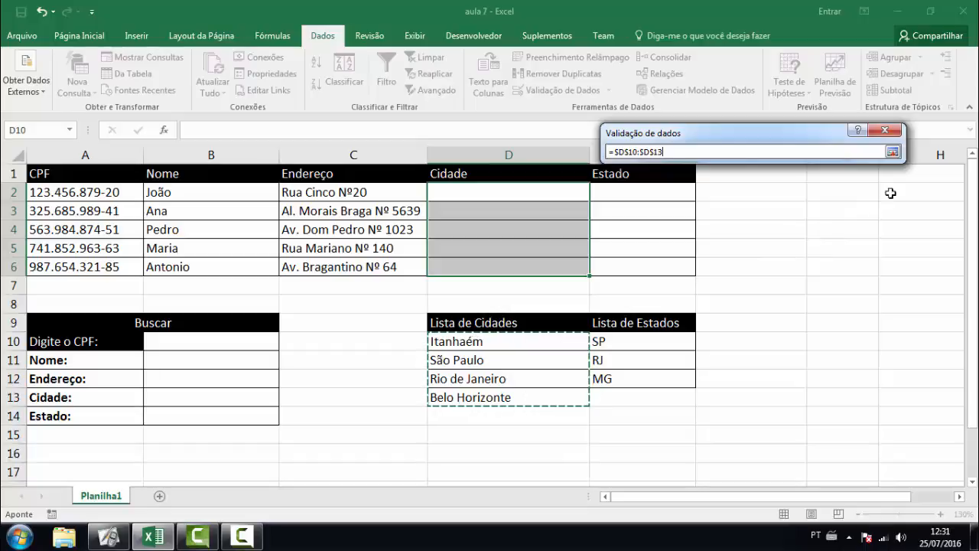
left_click(892, 153)
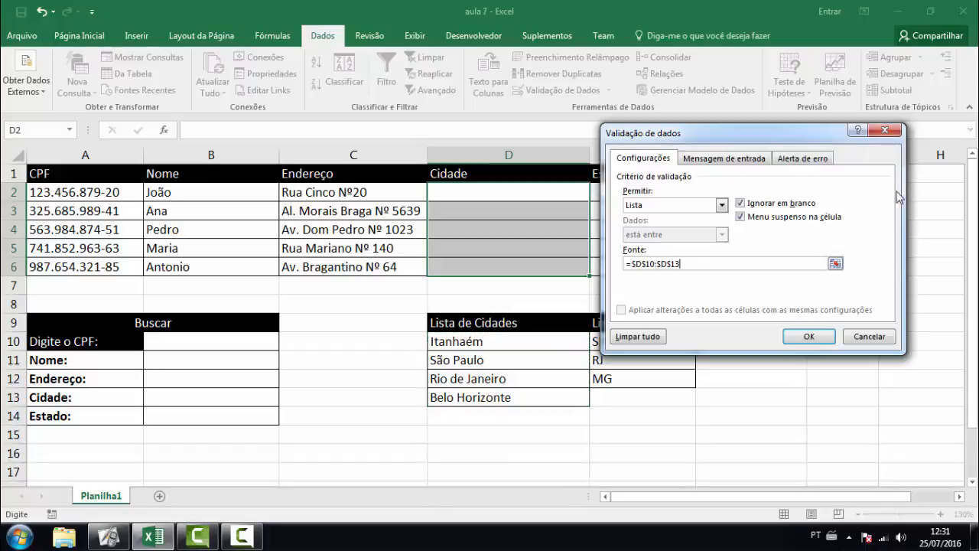
- Give the validation an input message titled "Cidade" with the text "Escolha uma cidade"
left_click(739, 161)
left_click(690, 221)
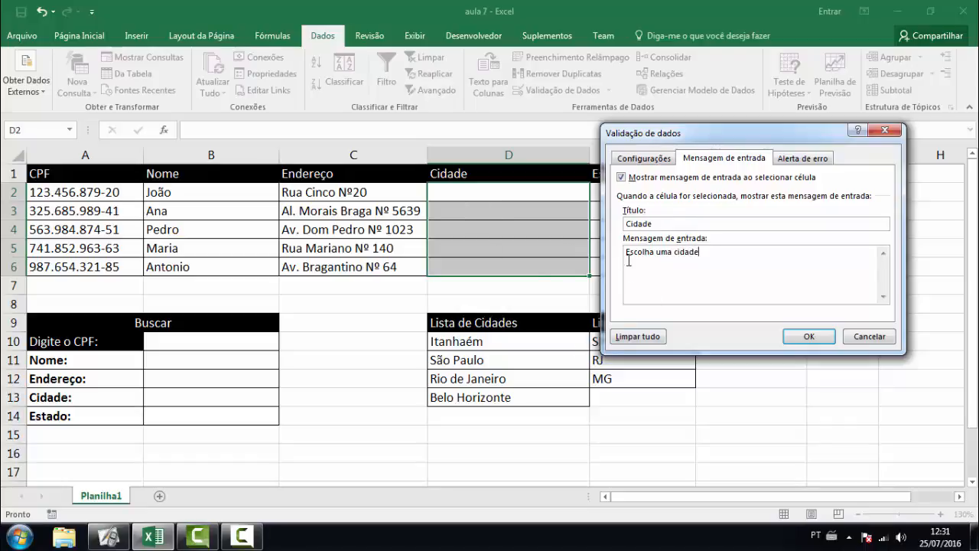
- Configure the error alert with style Parar, title "Erro" and message "Escolha uma cidade valida"
left_click(789, 160)
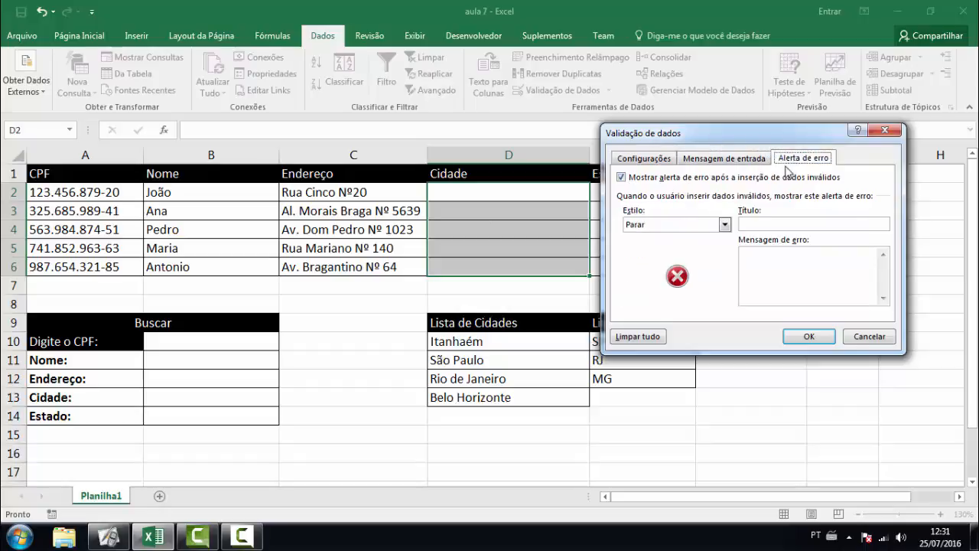
left_click(725, 227)
left_click(715, 247)
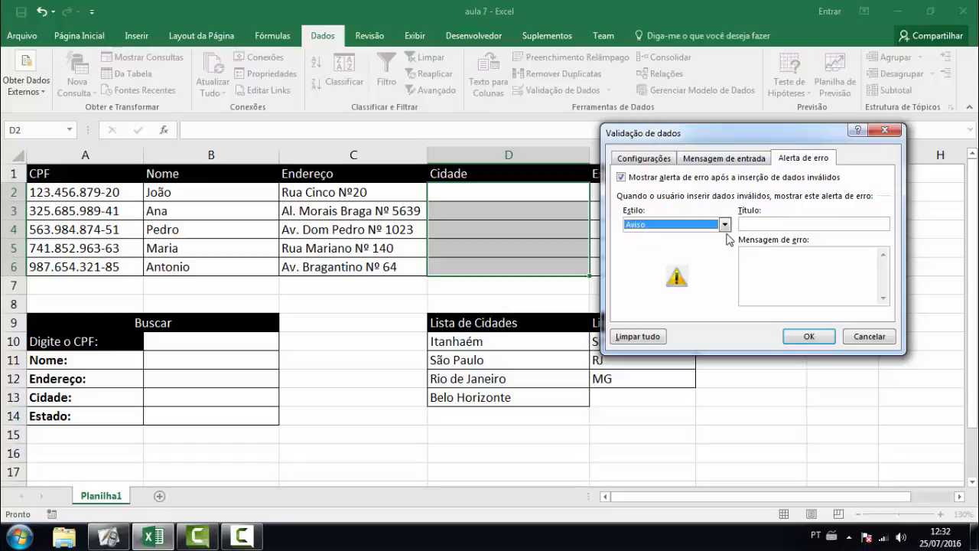
left_click(725, 228)
left_click(711, 256)
left_click(724, 224)
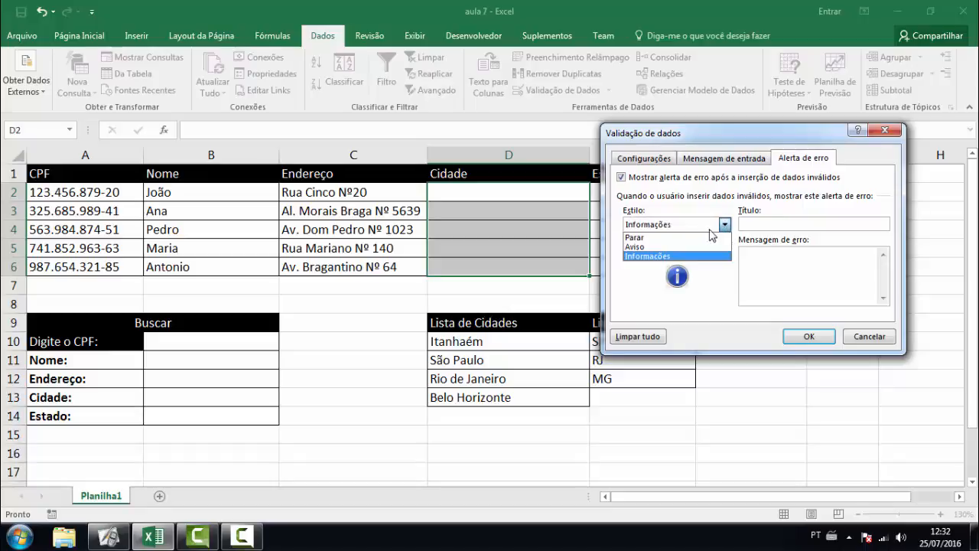
left_click(691, 238)
left_click(793, 225)
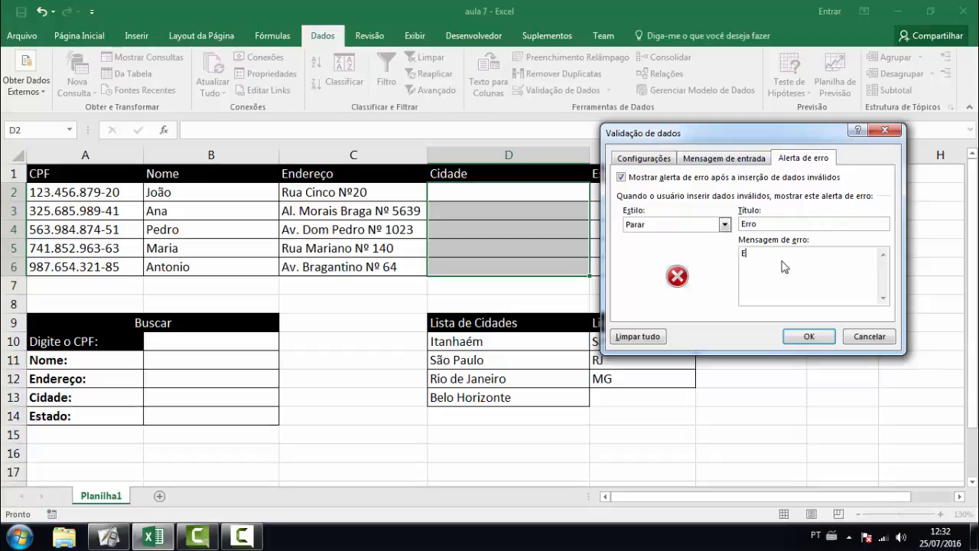
type("ma cidade valida")
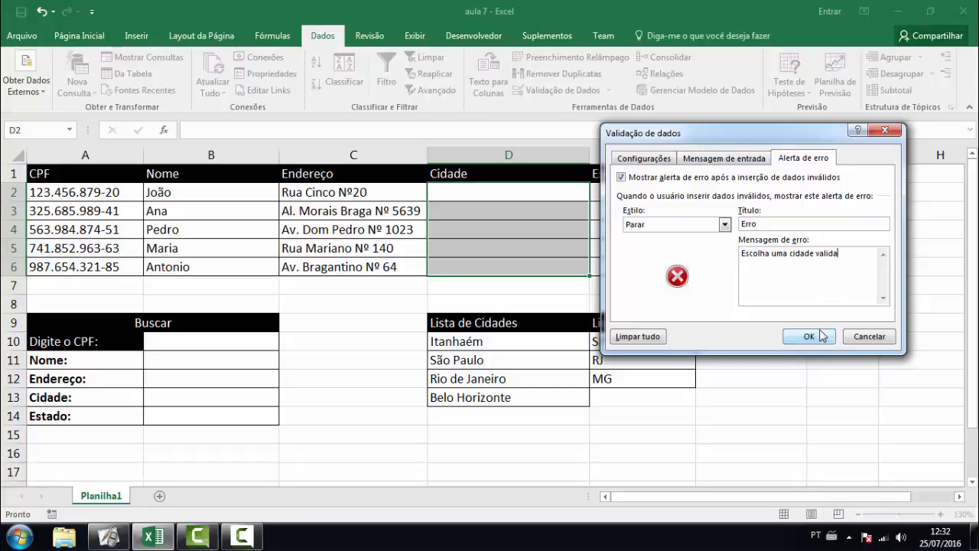
- Recheck the list criteria and input message, and apply the validation to the Cidade cells
left_click(657, 161)
left_click(730, 159)
left_click(651, 160)
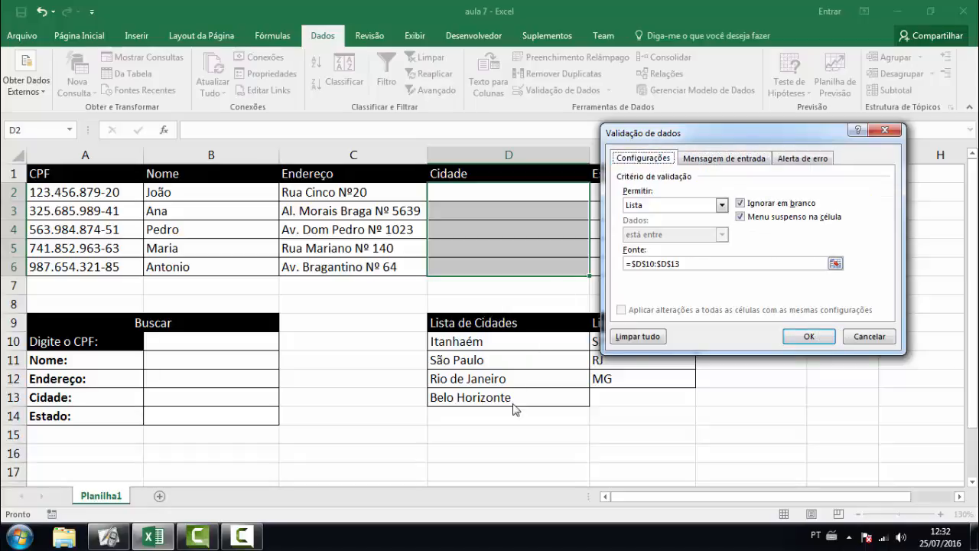
left_click(804, 335)
left_click(836, 396)
- Choose Itanhaém in D2 and São Paulo in D3 from the city drop-down list
left_click(545, 191)
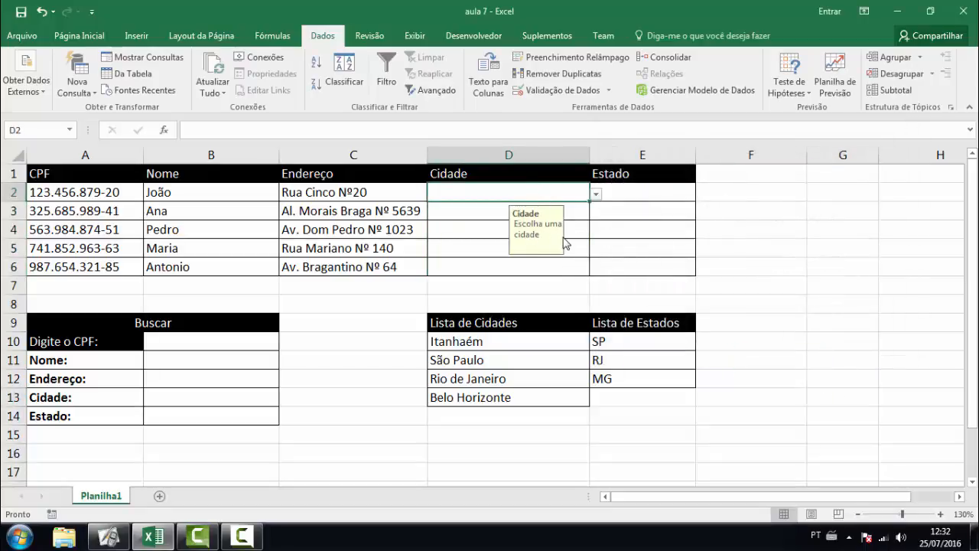
left_click(595, 194)
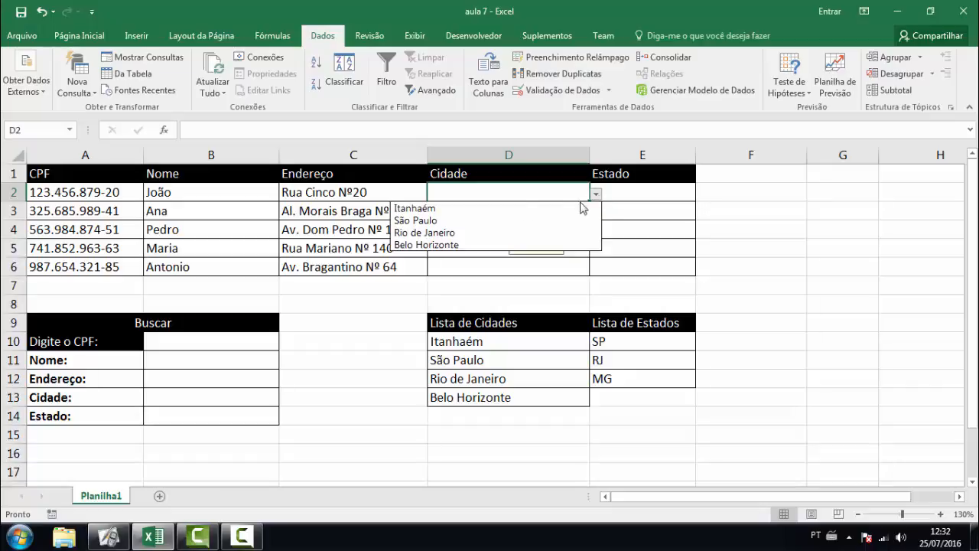
left_click(505, 209)
left_click_drag(819, 274, 819, 284)
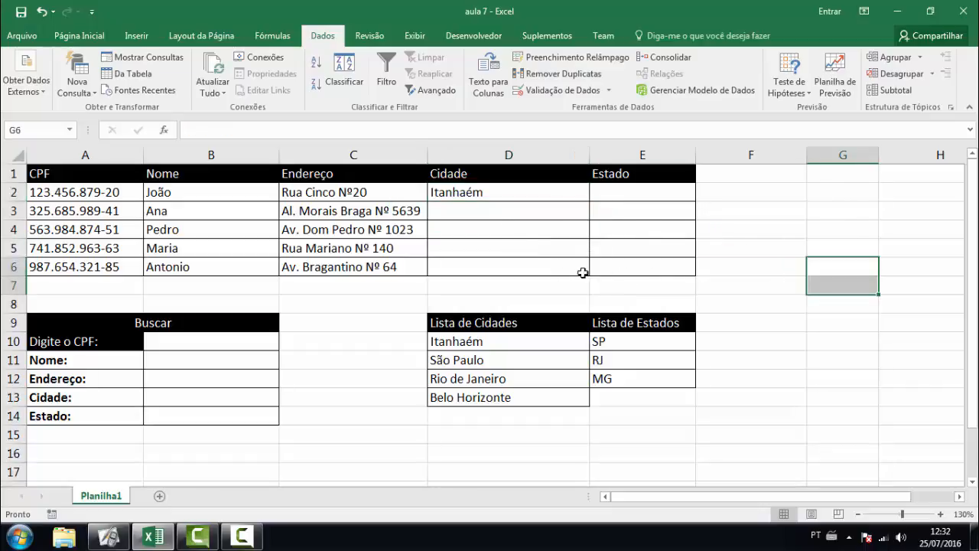
left_click(497, 214)
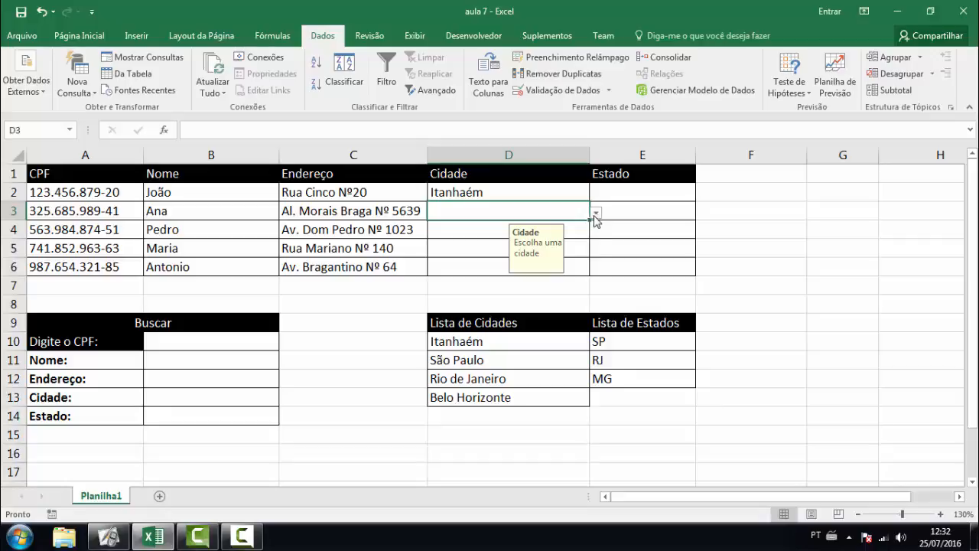
left_click(596, 212)
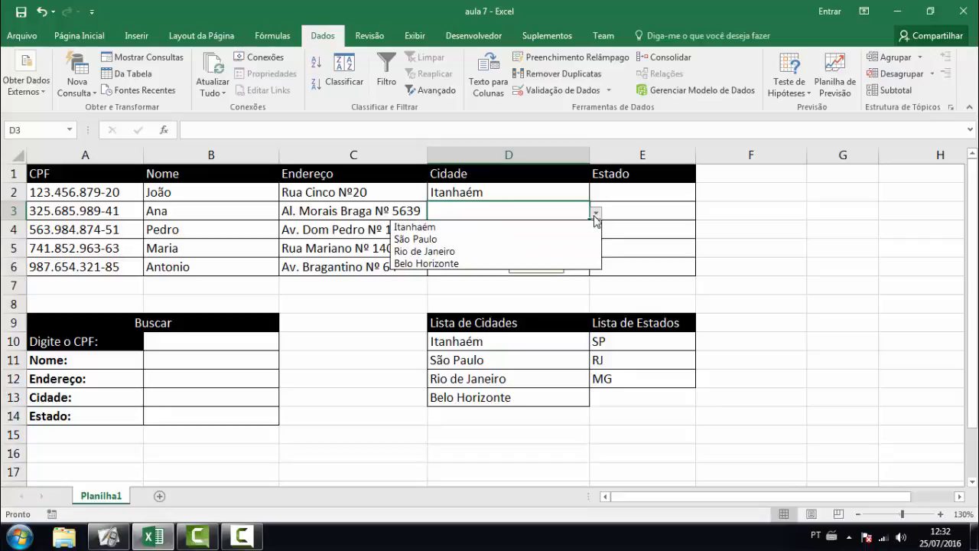
left_click(552, 241)
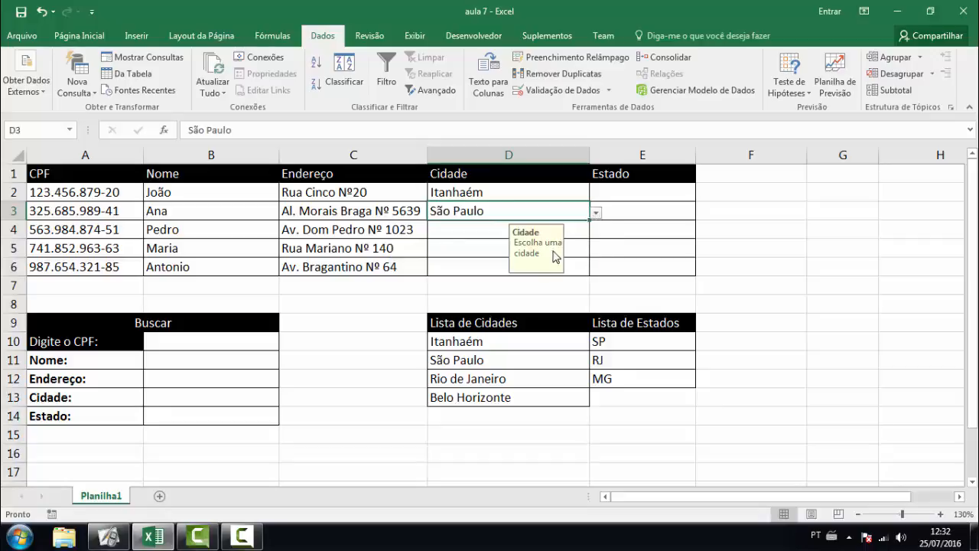
- Test the validation by trying to enter the unlisted city Santos in D4, and cancel the entry
left_click(469, 234)
type("Sa")
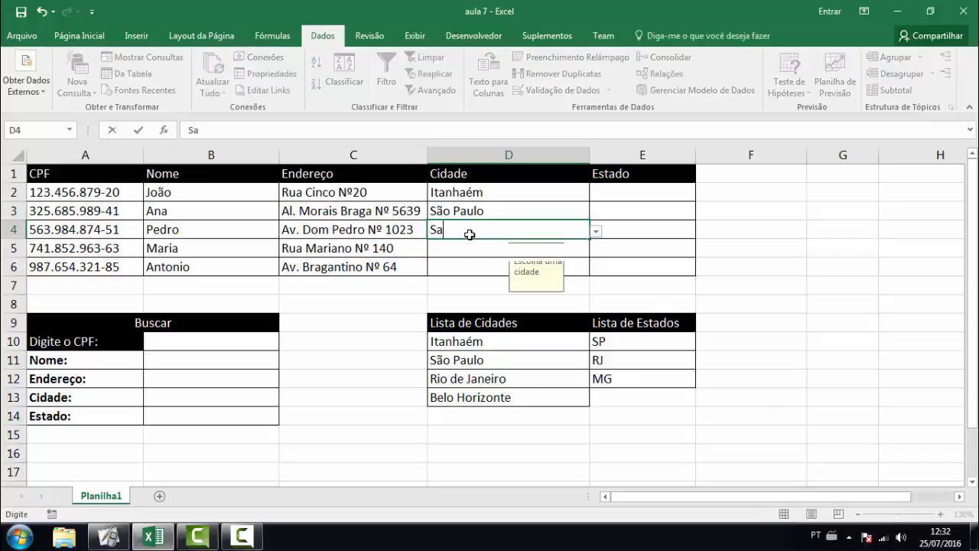
key("BackSpace")
type("antos")
key("Return")
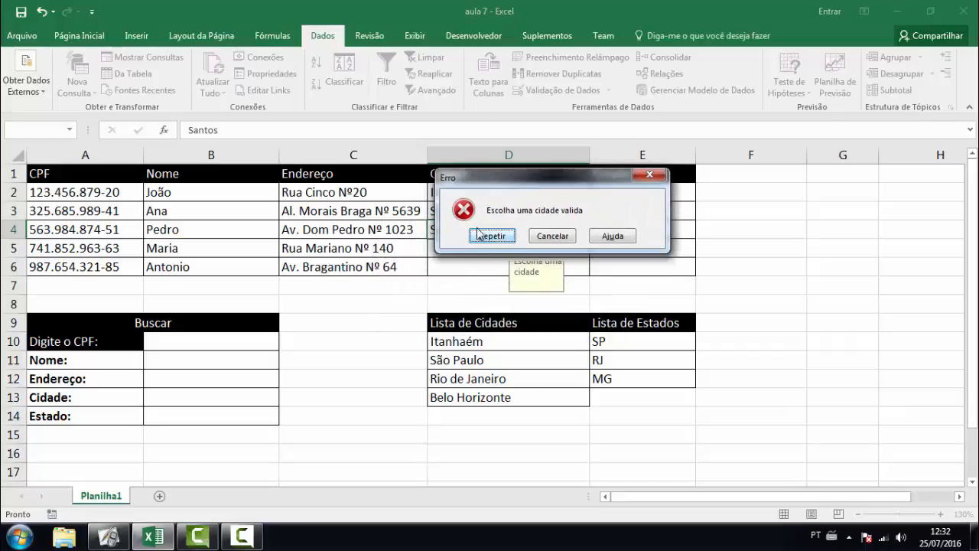
left_click(553, 236)
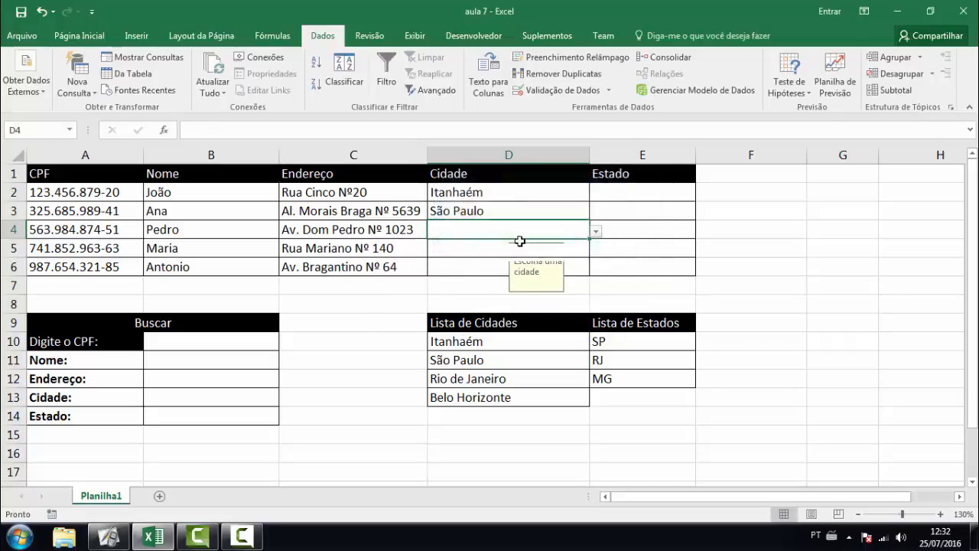
- Choose Rio de Janeiro in D4, Belo Horizonte in D5 and Itanhaém in D6 from the city drop-down list
left_click(595, 231)
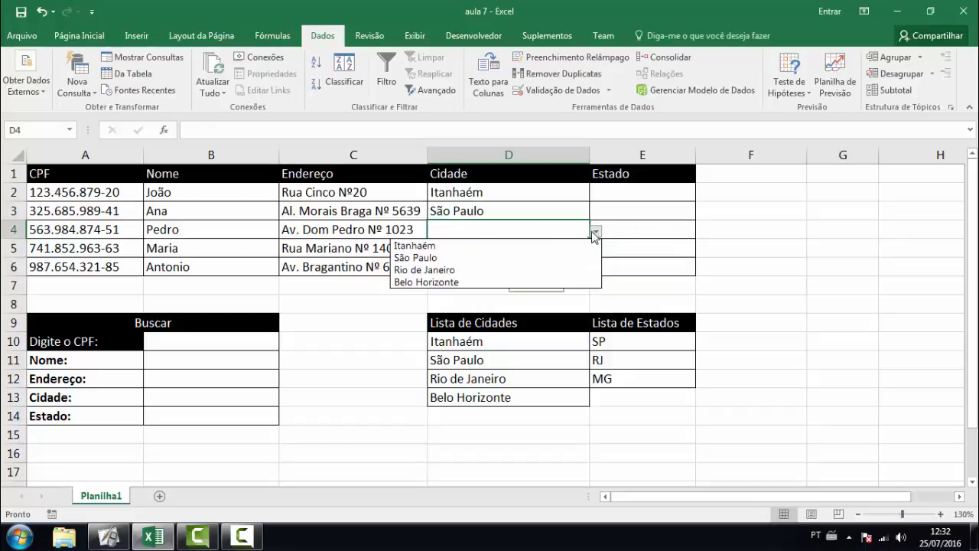
left_click(546, 270)
left_click(474, 249)
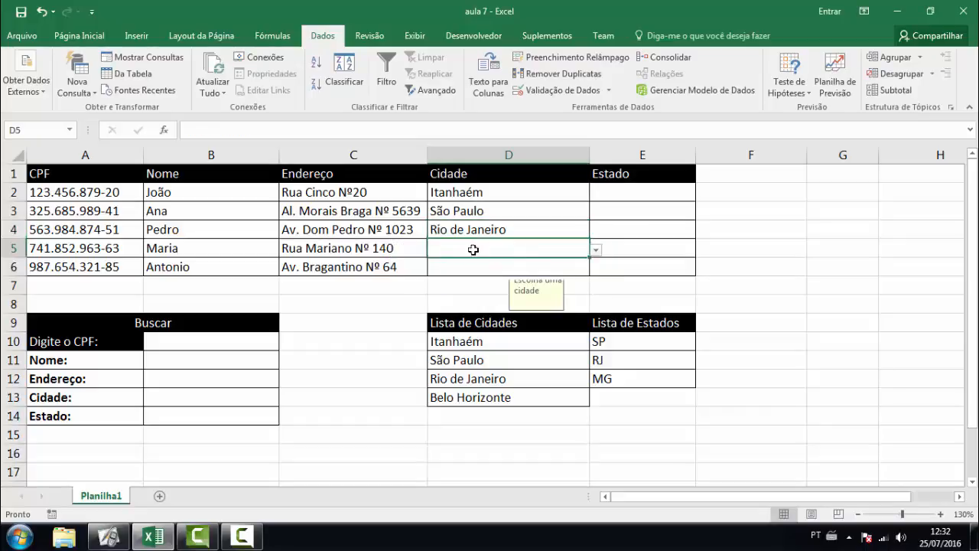
left_click(595, 250)
left_click(514, 301)
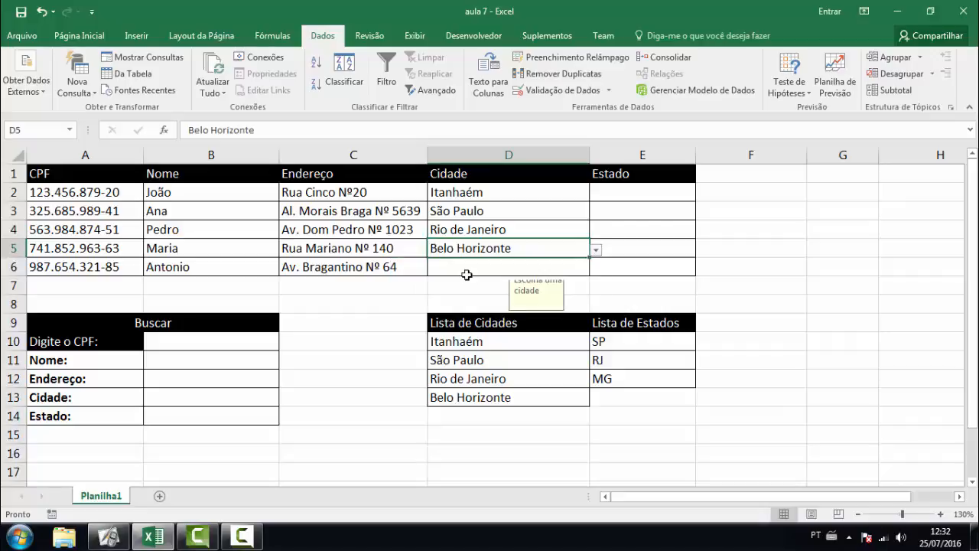
left_click(466, 270)
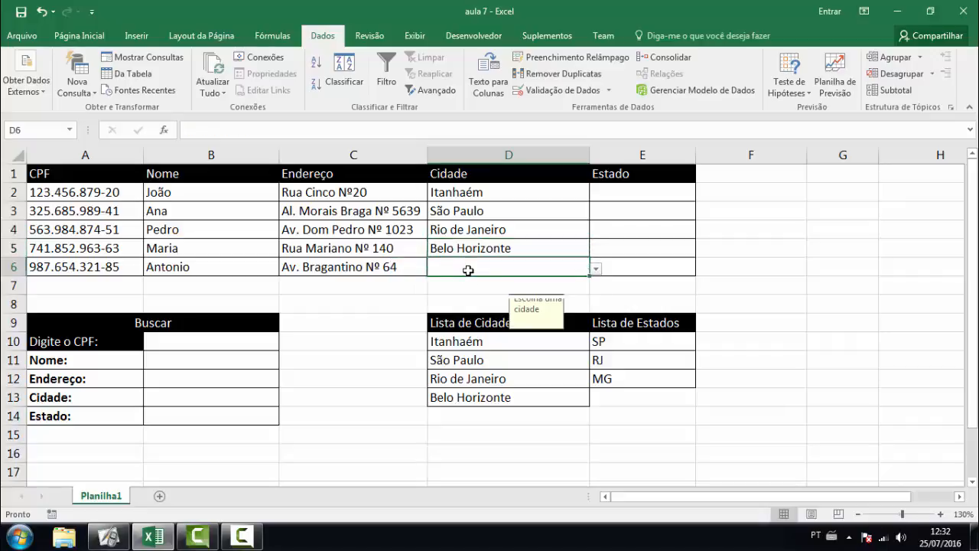
left_click(595, 268)
left_click(479, 283)
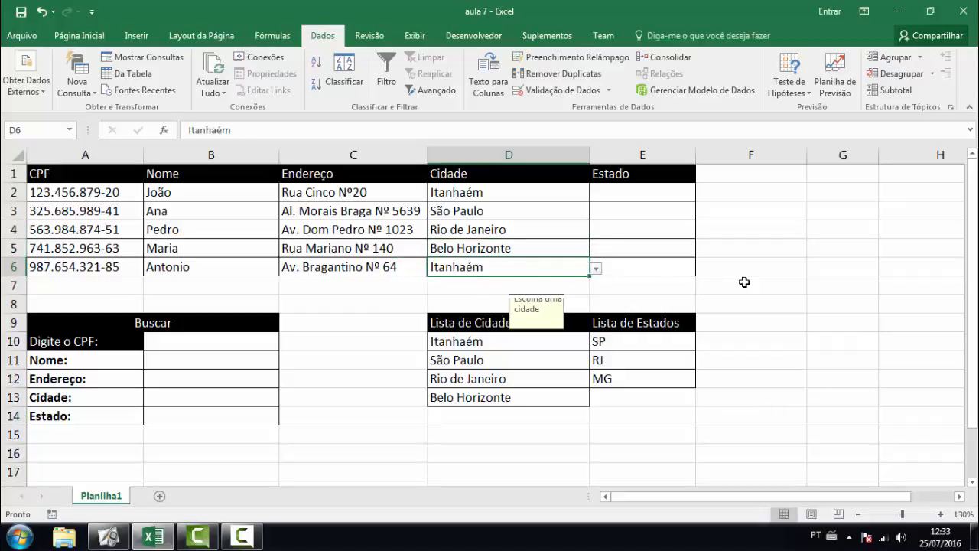
left_click(733, 280)
- Set up list validation for the Estado cells E2:E6 with the states in E10:E12 as the source
left_click(667, 193)
left_click_drag(663, 192, 644, 264)
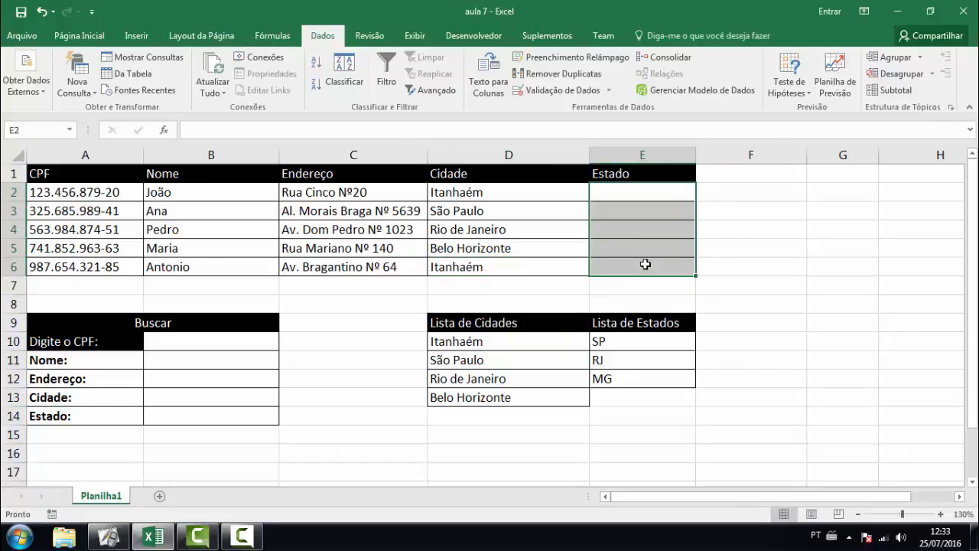
left_click_drag(627, 190, 625, 269)
left_click(558, 90)
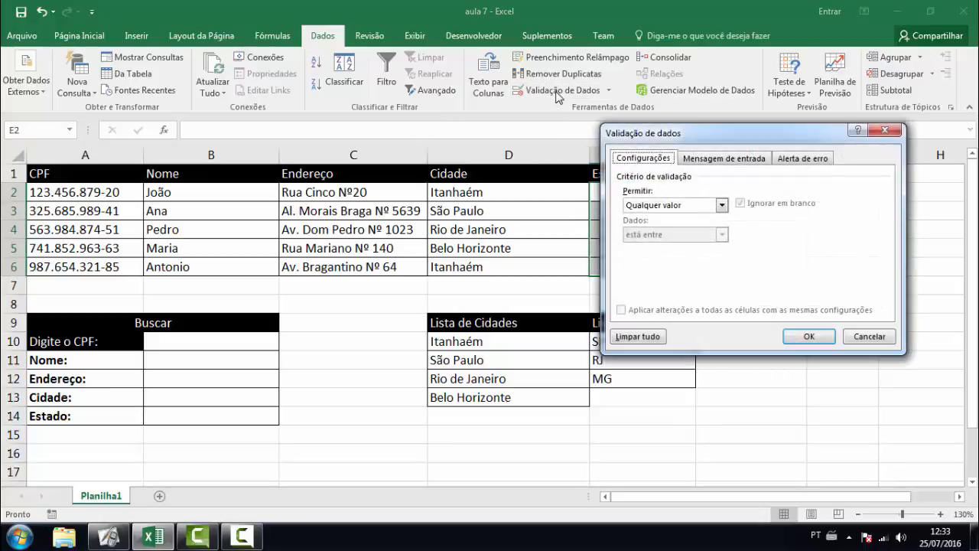
left_click(721, 205)
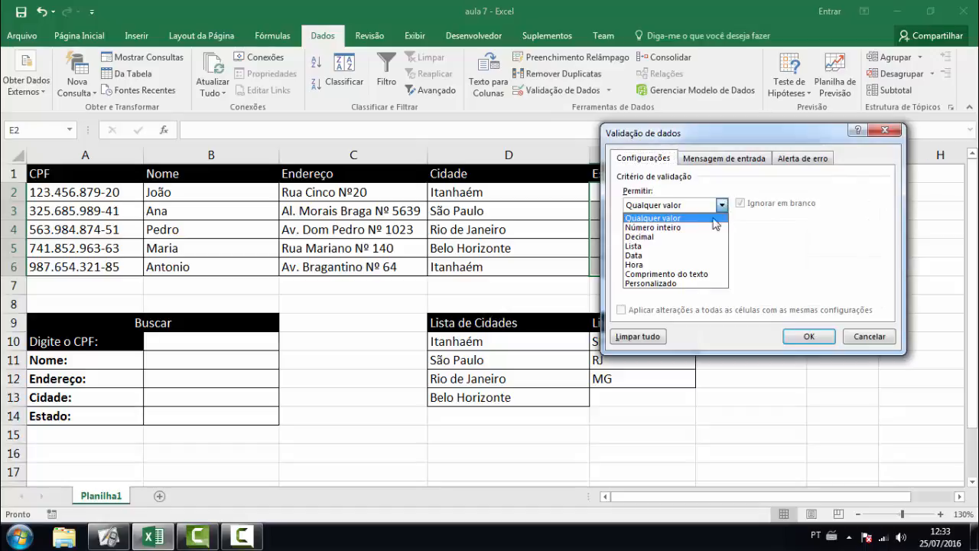
left_click(692, 240)
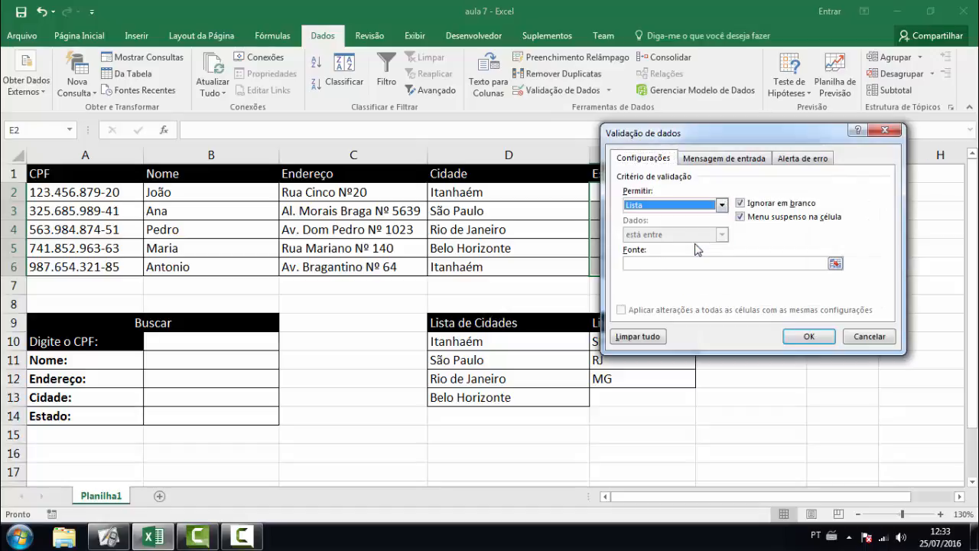
left_click(836, 264)
left_click_drag(599, 339, 615, 377)
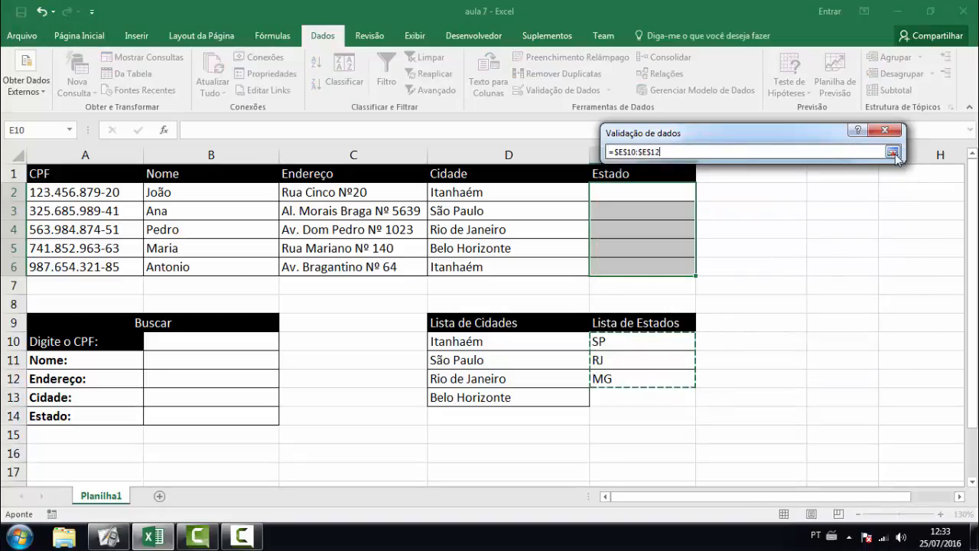
left_click(893, 152)
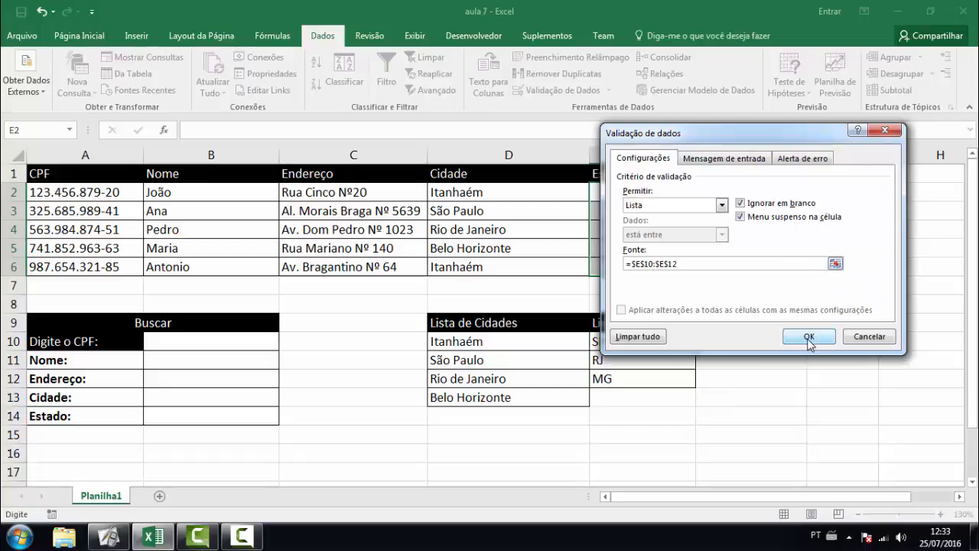
- Give the Estado validation an input message with title "Estados" and text "Escolha um estado"
left_click(724, 159)
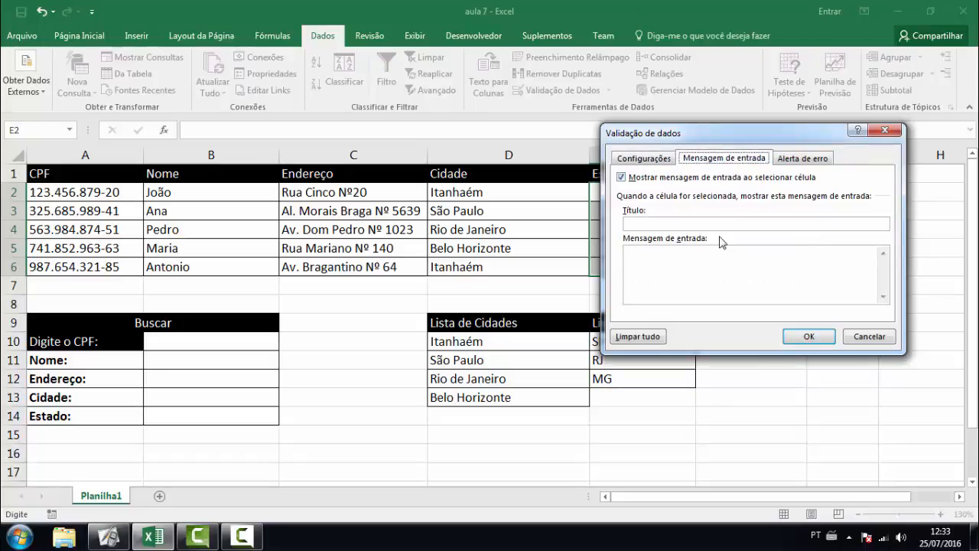
left_click(705, 224)
type("Estados")
left_click(711, 264)
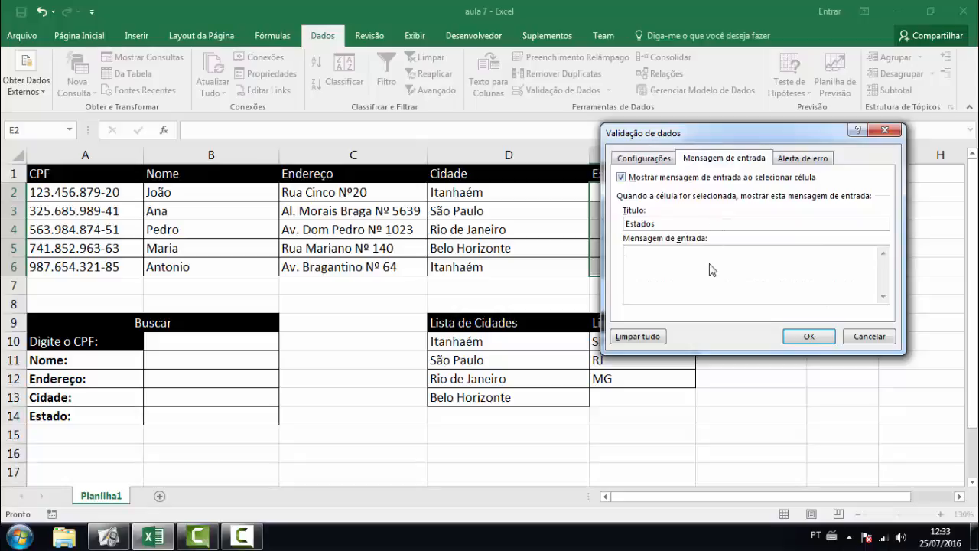
type("Escolha um estado")
- Set the Parar error alert's title to "Erro" and message to "escolha um estado valido", and apply the Estado validation
left_click(796, 164)
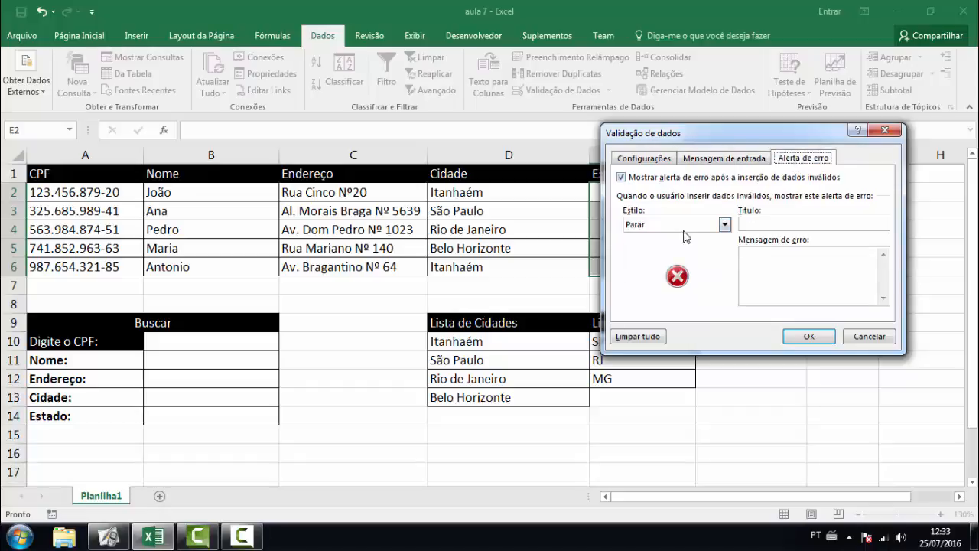
left_click(800, 225)
type("Estados")
double_click(787, 223)
type("Erro")
left_click(751, 264)
type("escolha um estado valido")
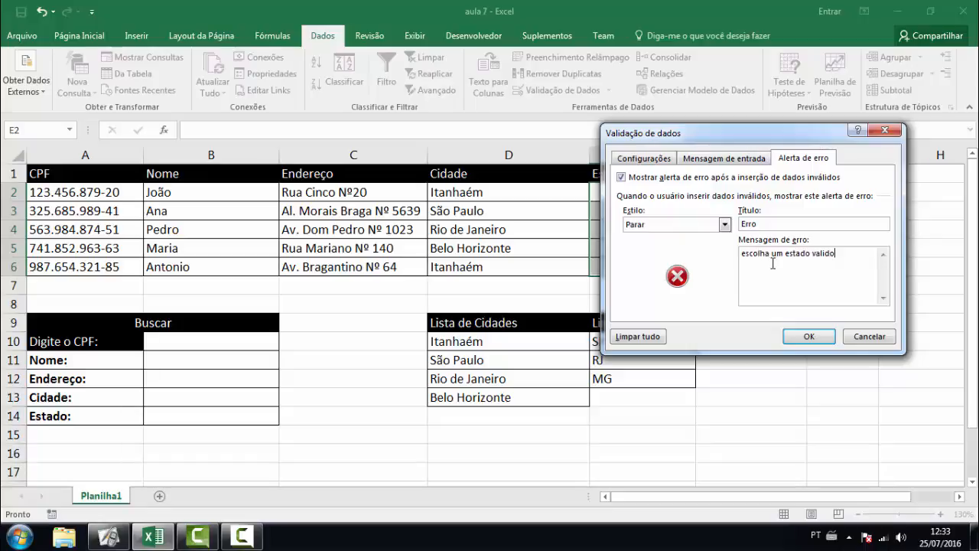
left_click(809, 336)
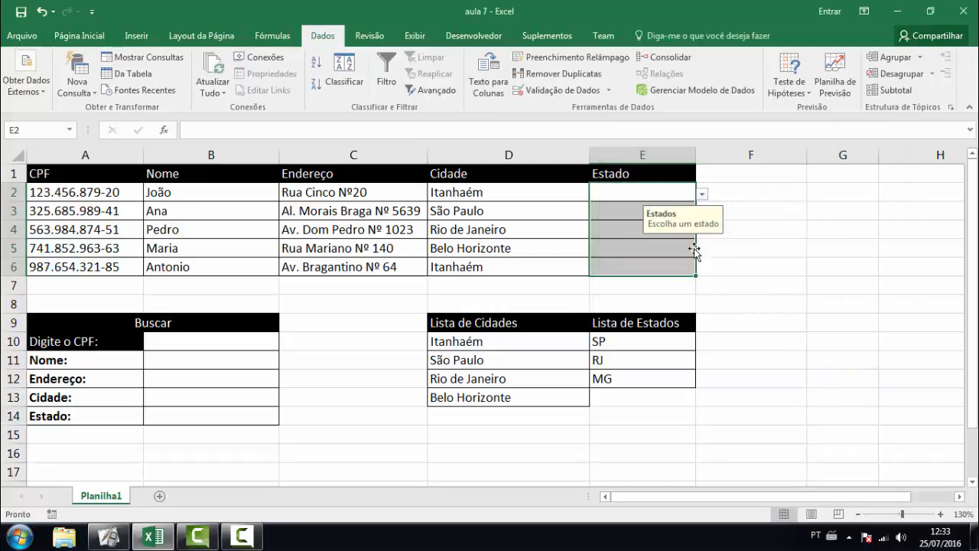
- Choose SP in both E2 and E3 from the state drop-down list
left_click(702, 195)
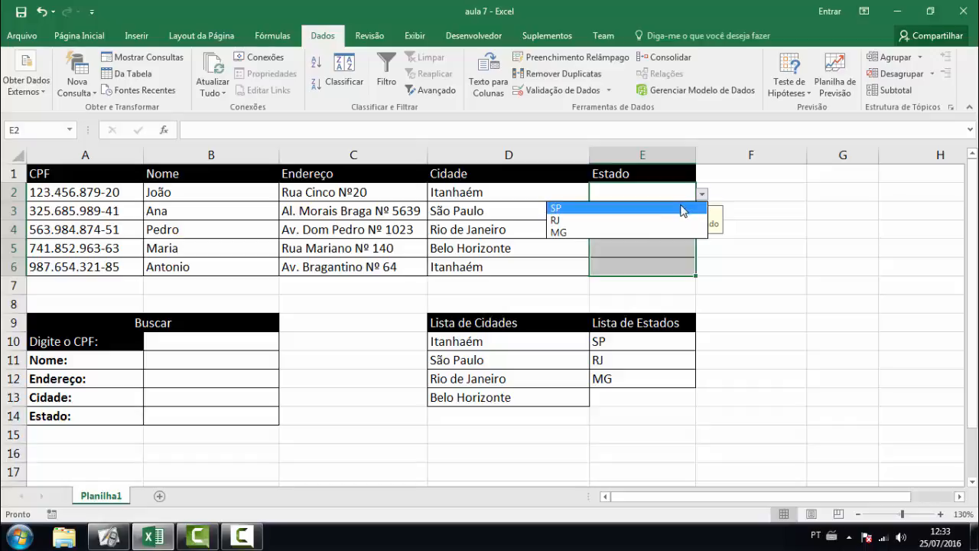
left_click(684, 208)
left_click(719, 265)
left_click(688, 214)
left_click(701, 213)
left_click(665, 227)
- Choose RJ in E4, MG in E5 and SP in E6 from the state drop-down list
left_click(634, 231)
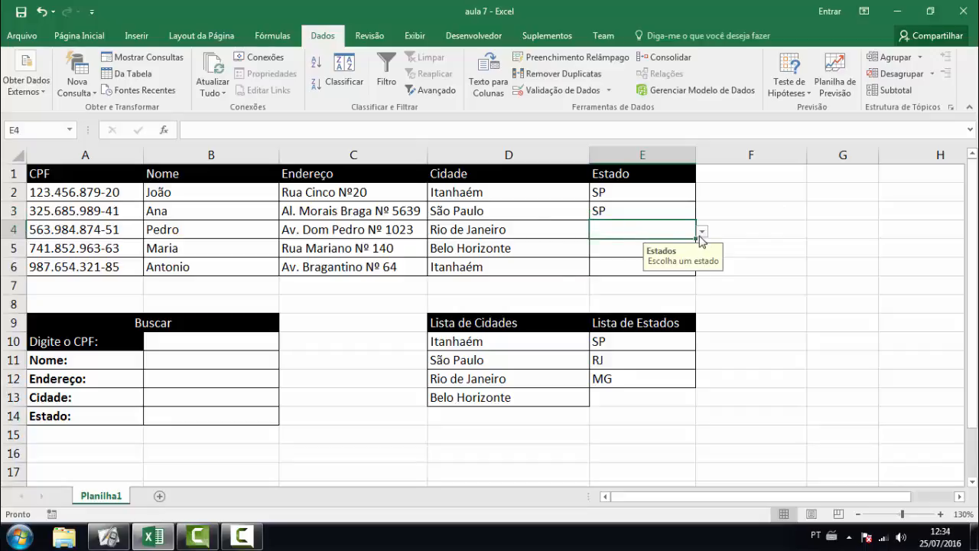
left_click(701, 231)
left_click(669, 257)
left_click(664, 247)
left_click(701, 250)
left_click(646, 285)
left_click(612, 268)
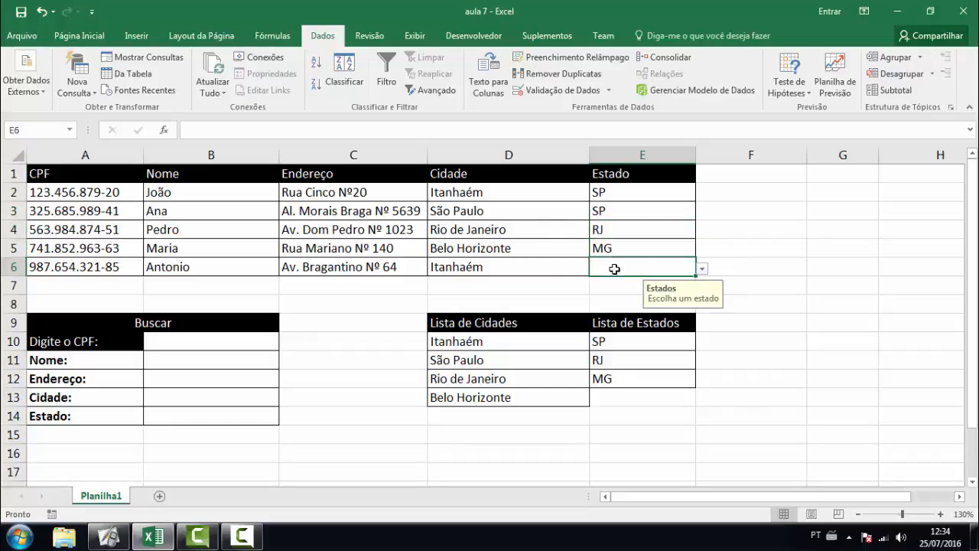
left_click(701, 269)
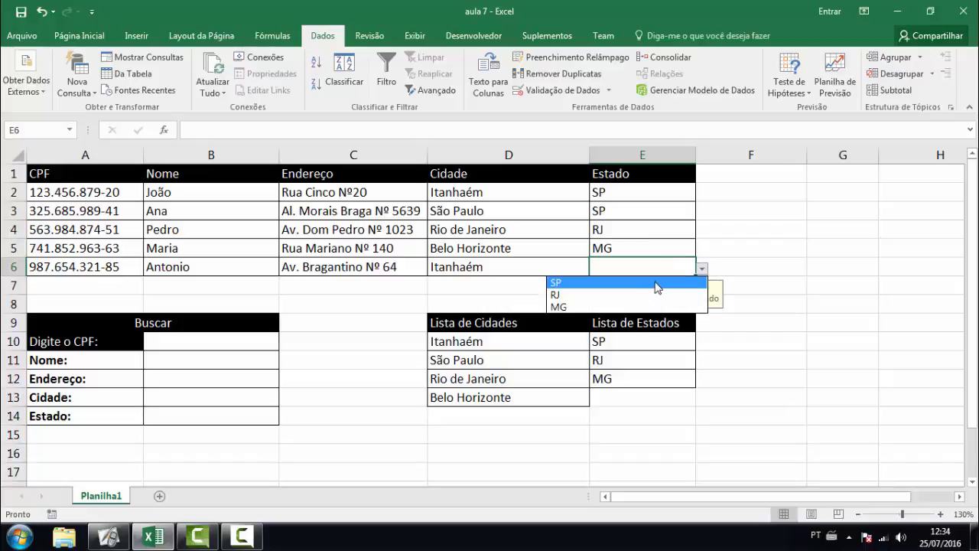
left_click(656, 283)
left_click(743, 266)
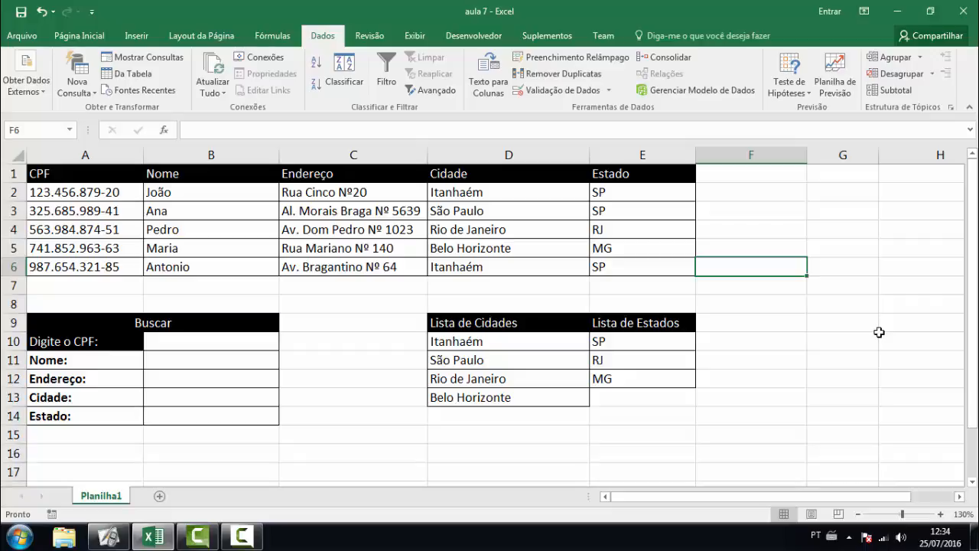
scroll(879, 332, "up", 1)
left_click(207, 390)
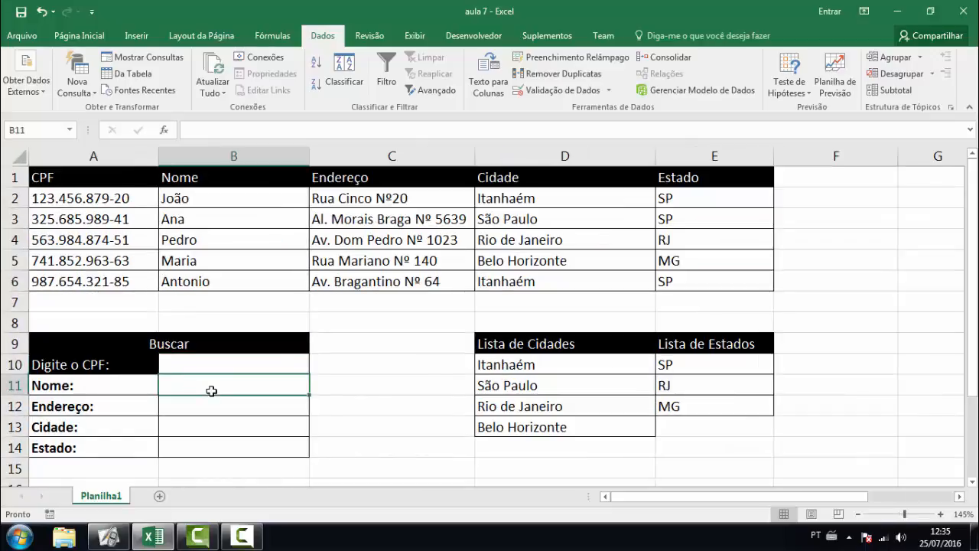
type("=")
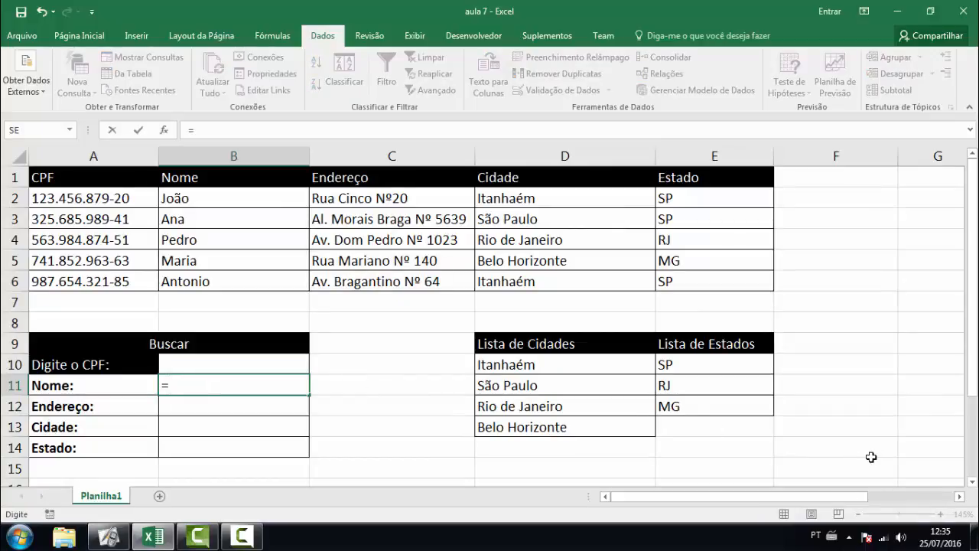
left_click(869, 453)
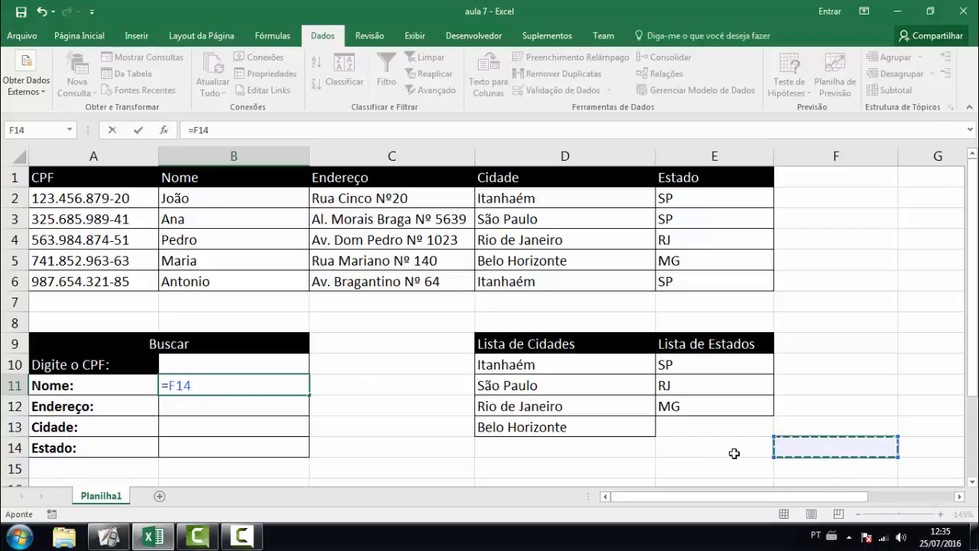
key("BackSpace")
key("BackSpace")
key("BackSpace")
key("Escape")
left_click(902, 463)
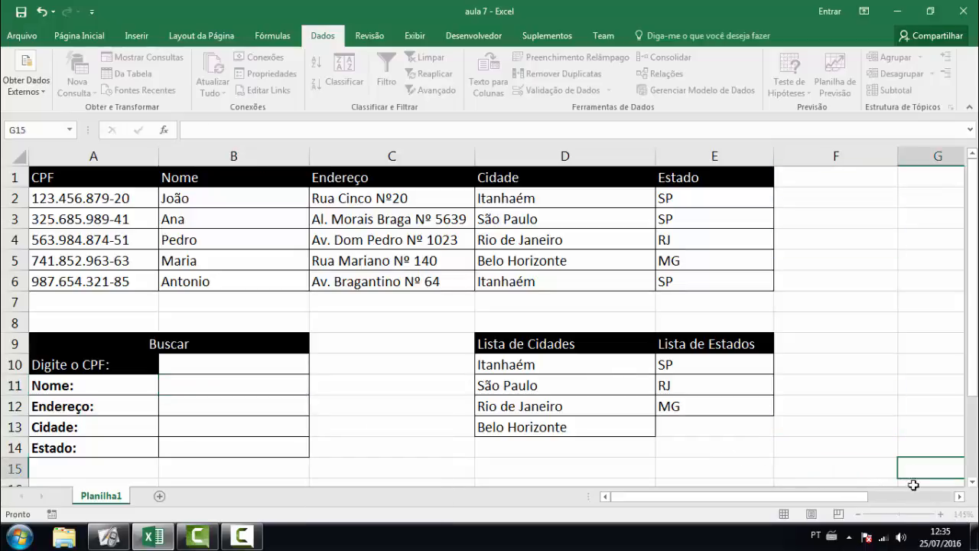
left_click(942, 515)
left_click_drag(790, 497, 629, 493)
left_click(237, 359)
scroll(218, 359, "up", 1)
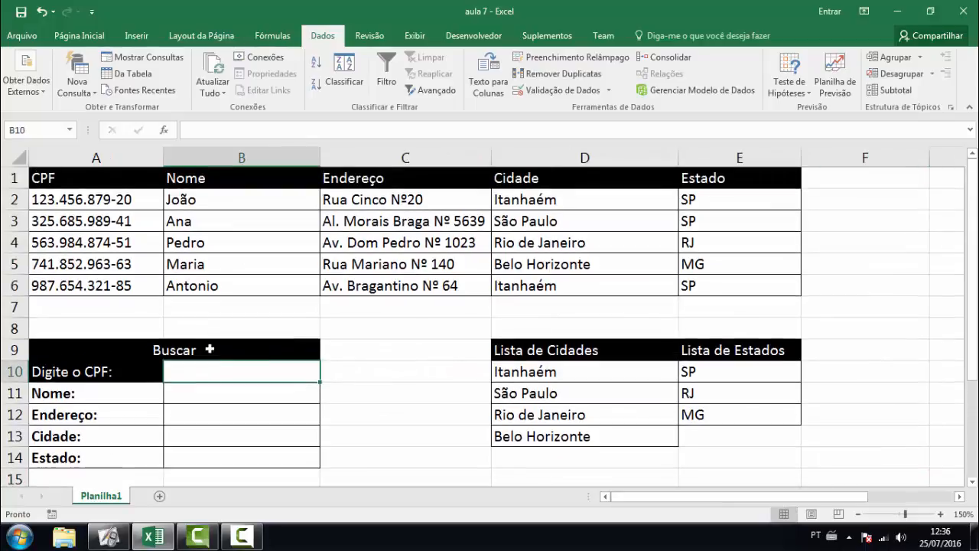
type("=")
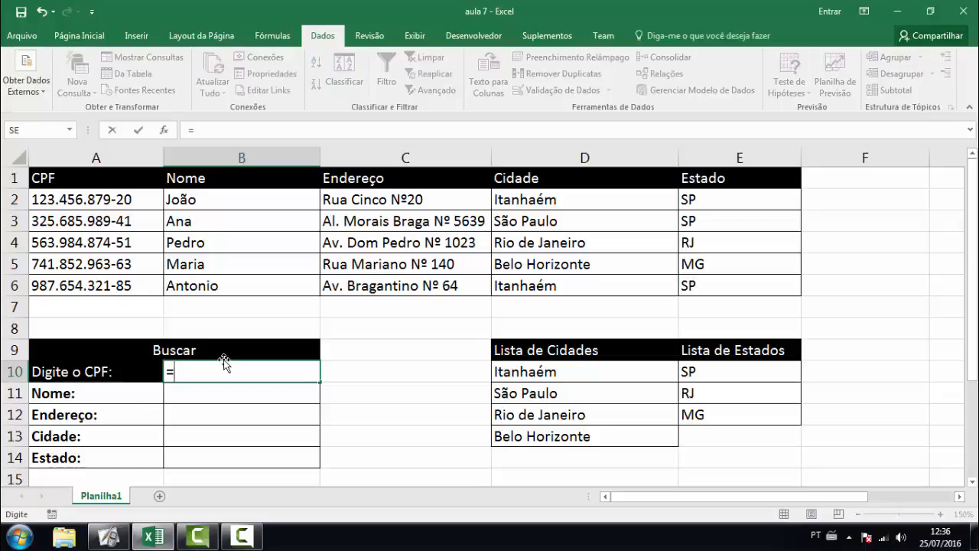
type("PRO")
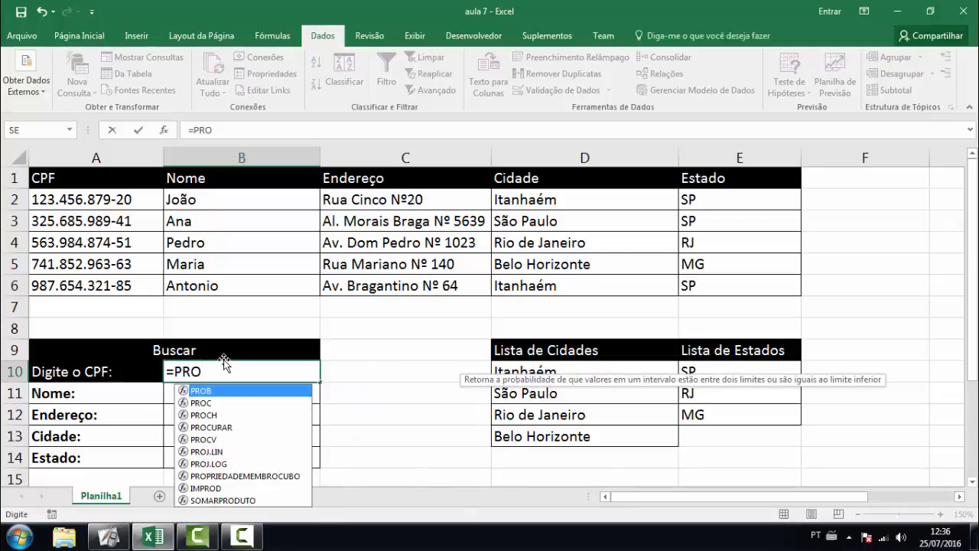
type("CV")
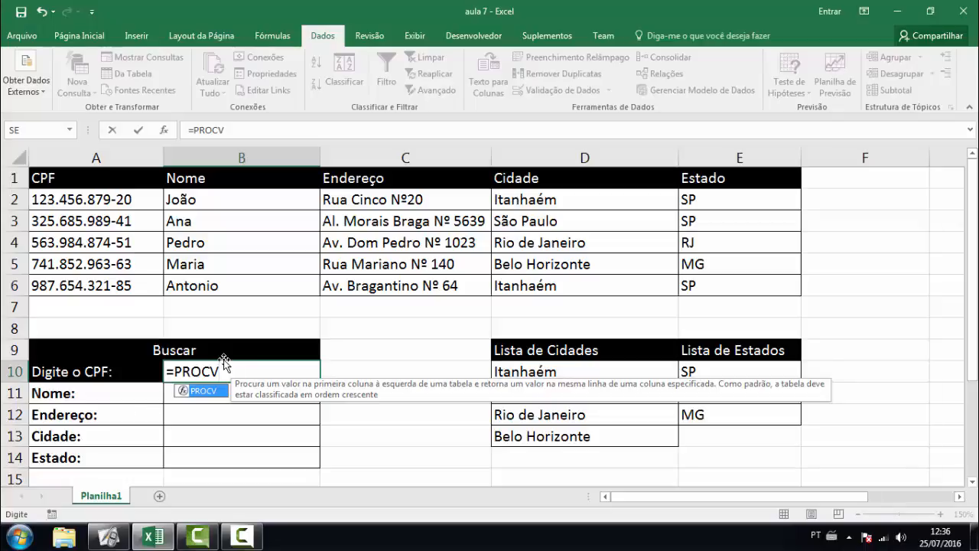
type("(")
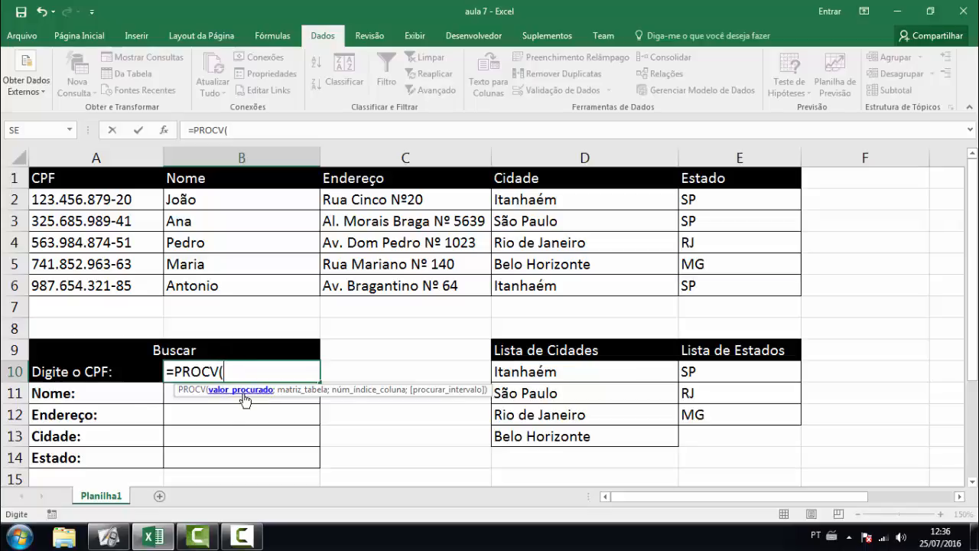
left_click(240, 385)
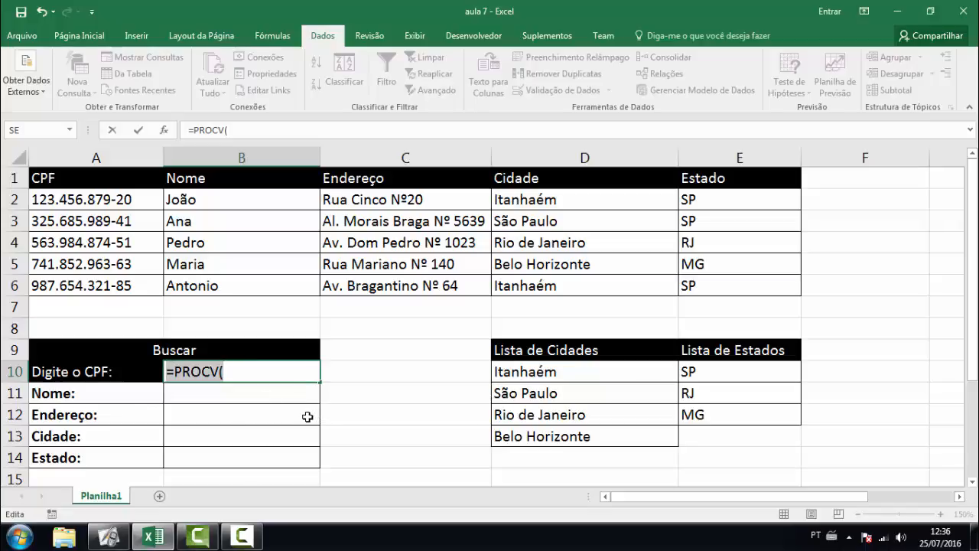
key("Delete")
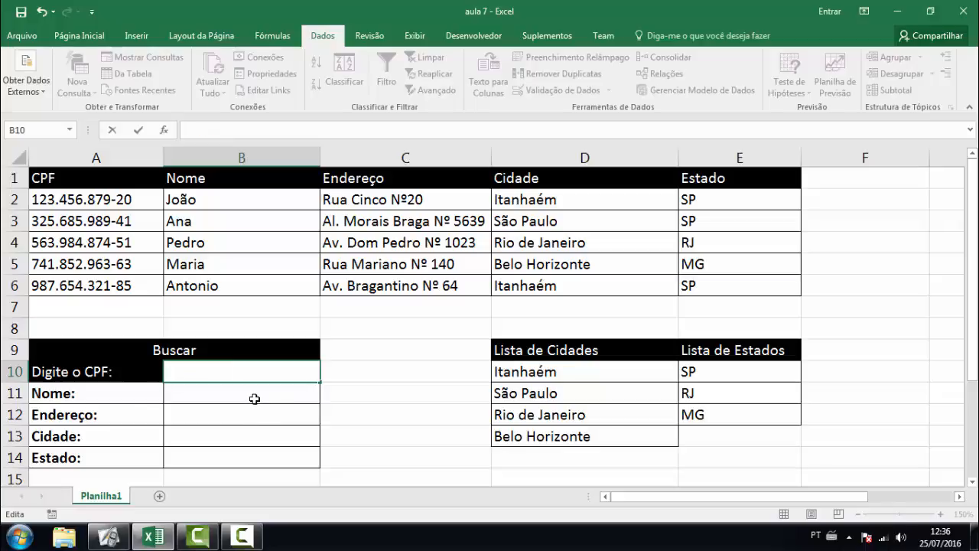
- Start a PROCV formula in B11 with B10 as the lookup value and A2:E6 as the table range
left_click(255, 398)
type("=PROCV")
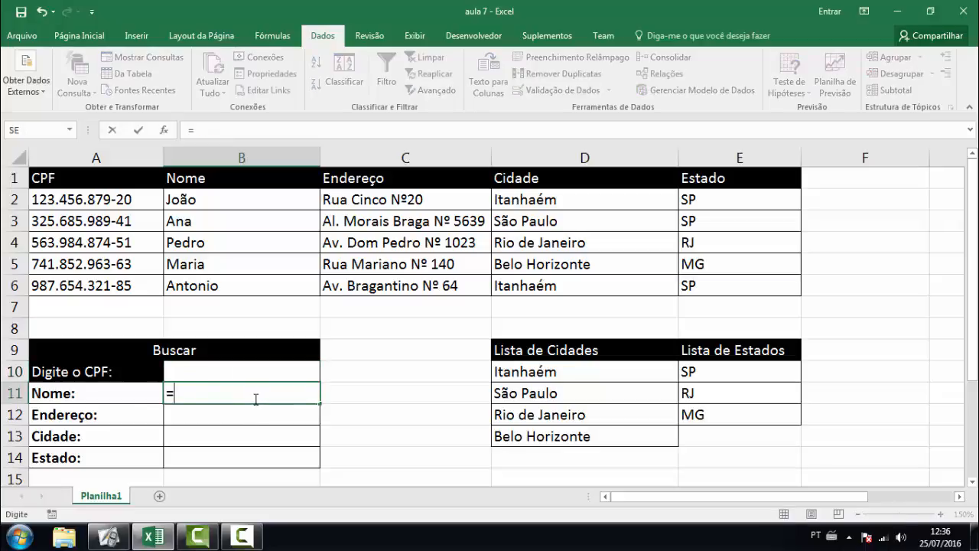
type("(")
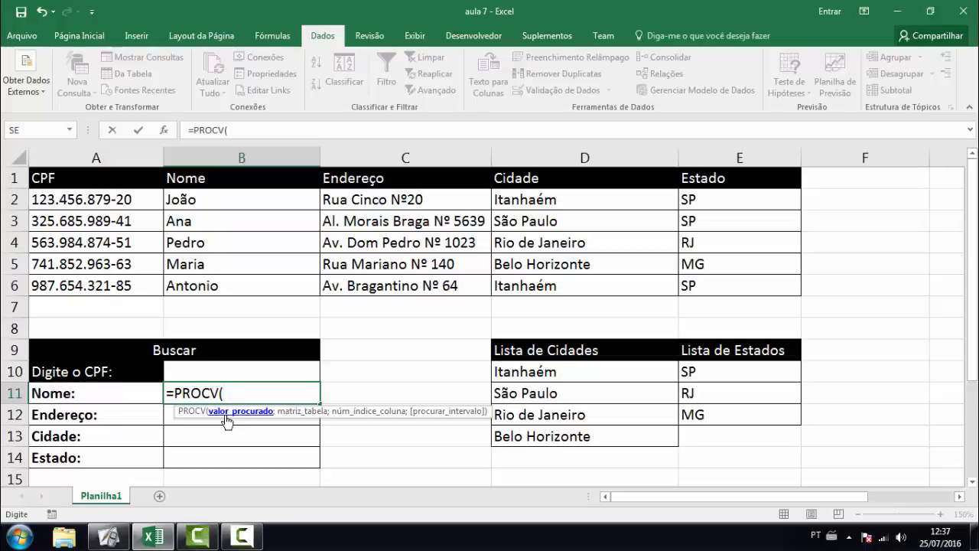
left_click(233, 374)
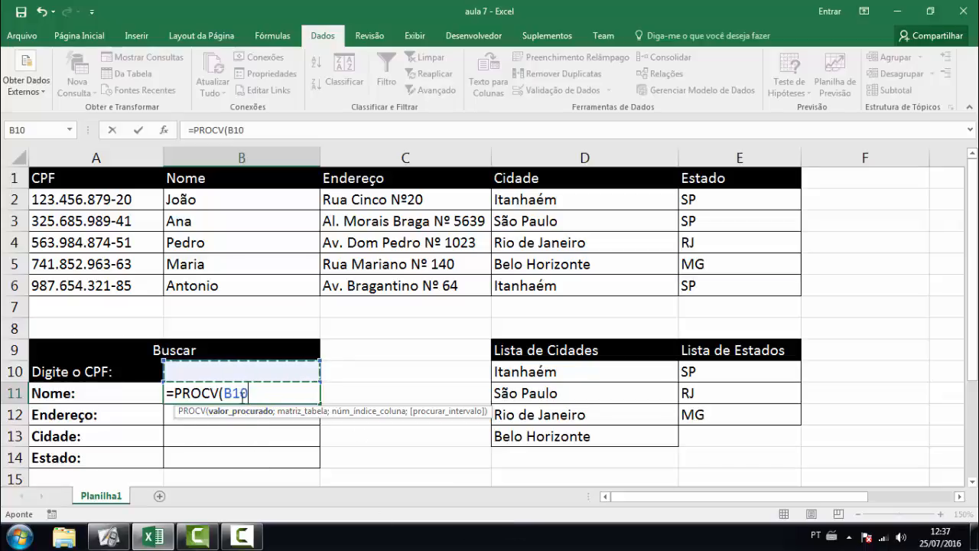
type(";")
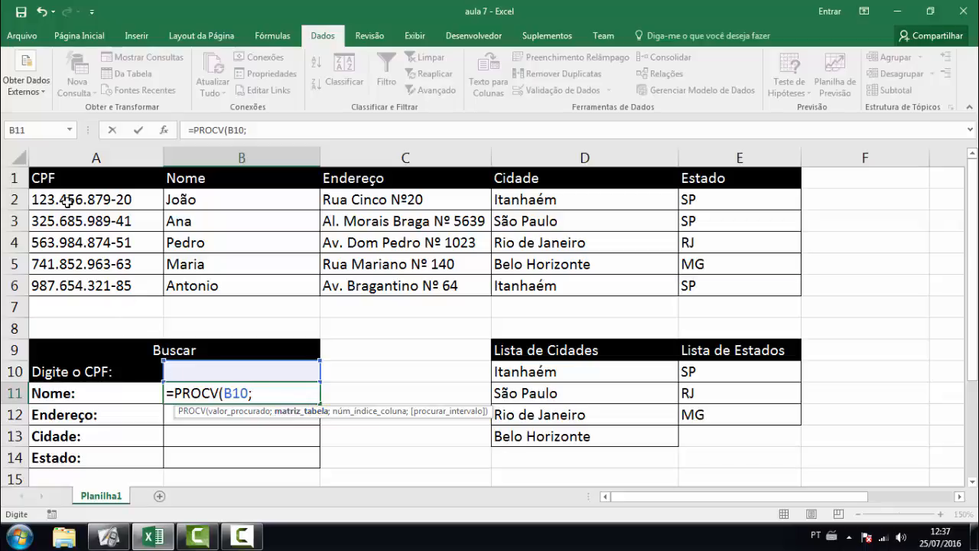
left_click(110, 195)
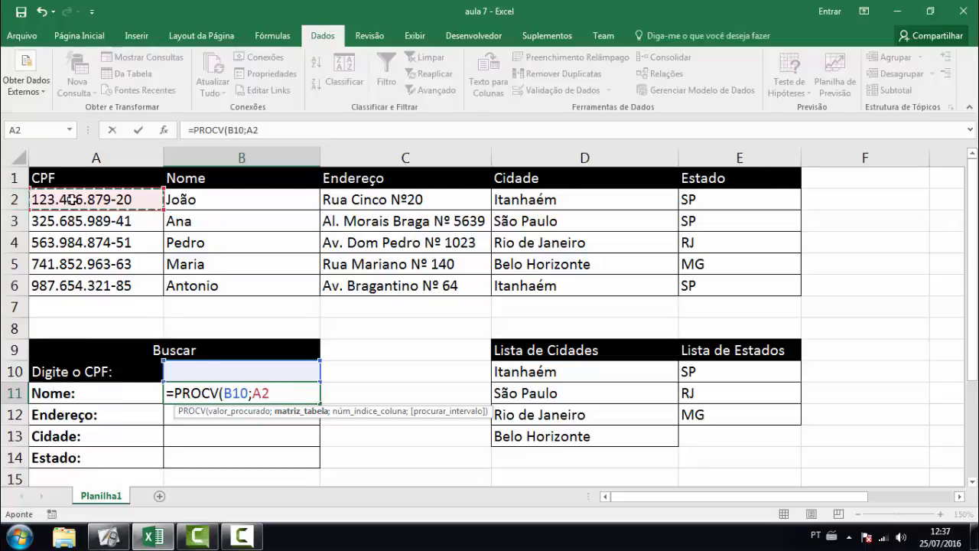
left_click_drag(132, 201, 720, 290)
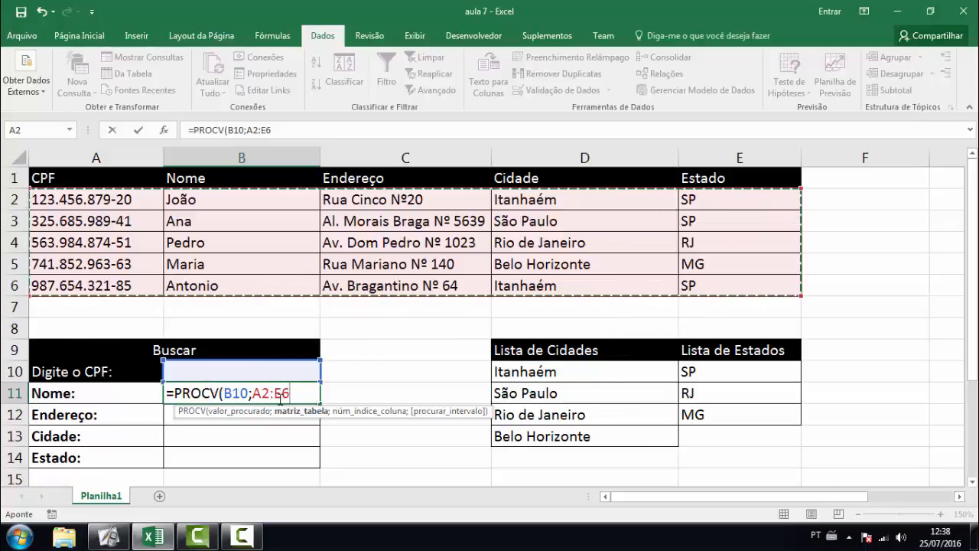
- Complete the B11 PROCV formula with column index 2 and FALSO for an exact match
type(";2")
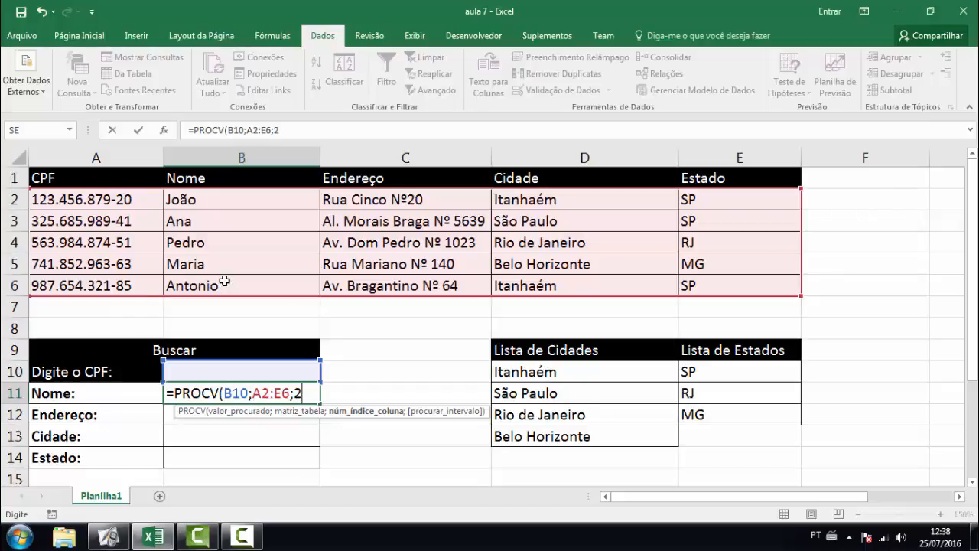
type(";")
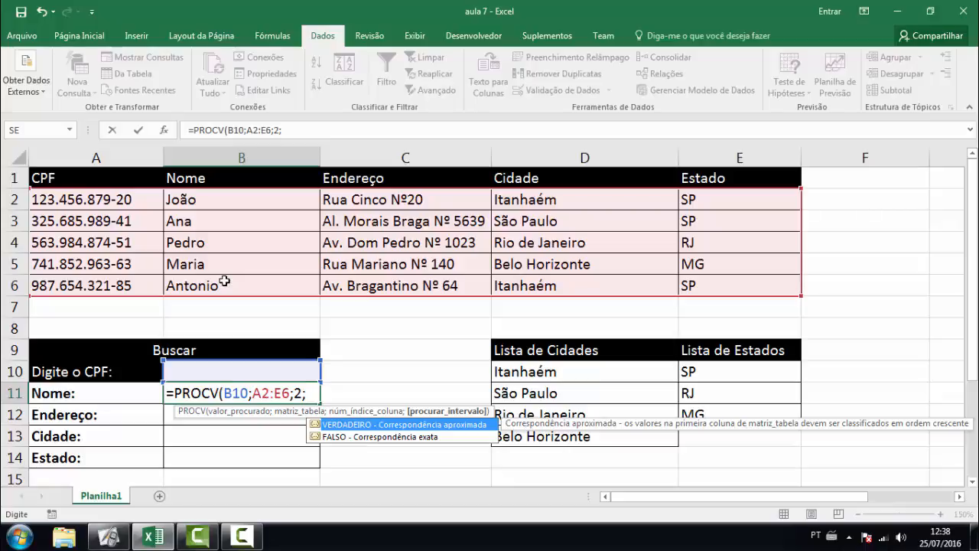
key("Down")
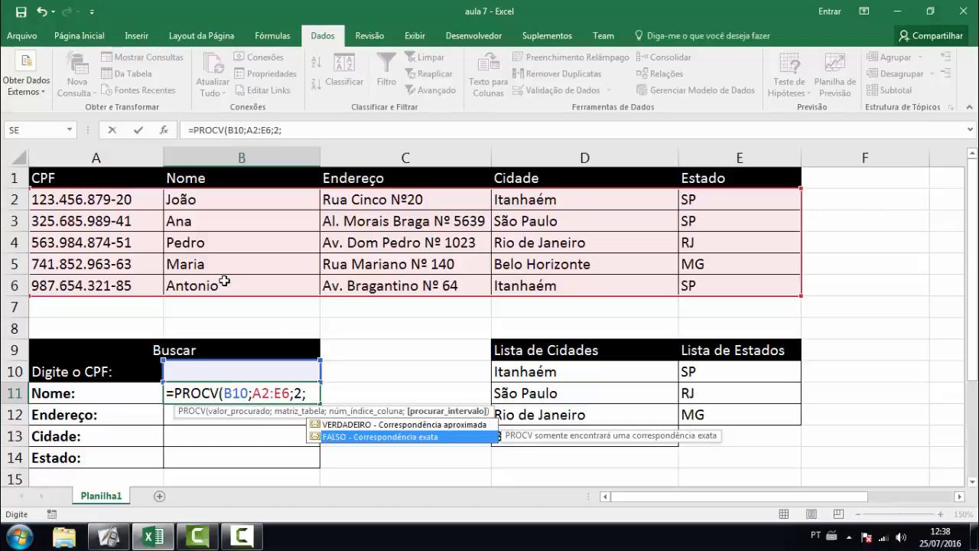
double_click(361, 441)
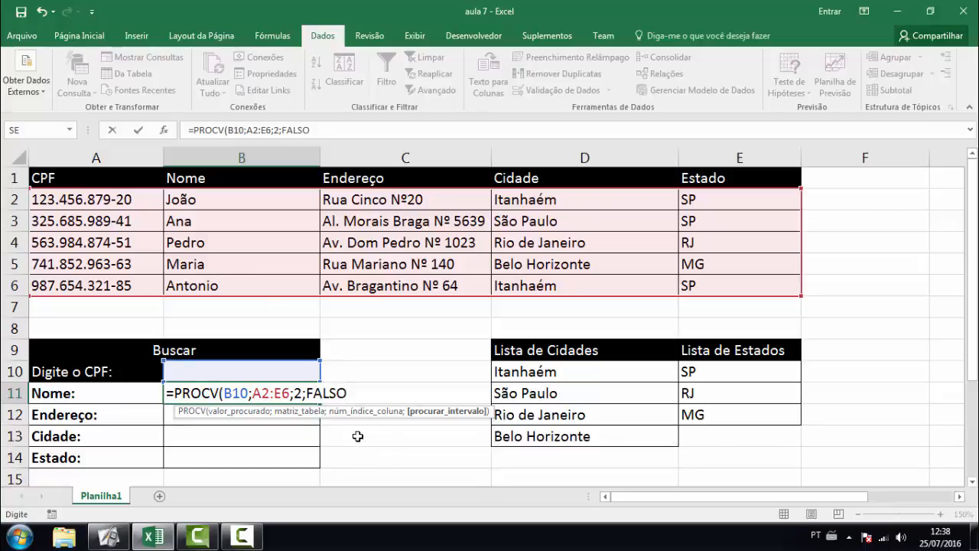
type(")")
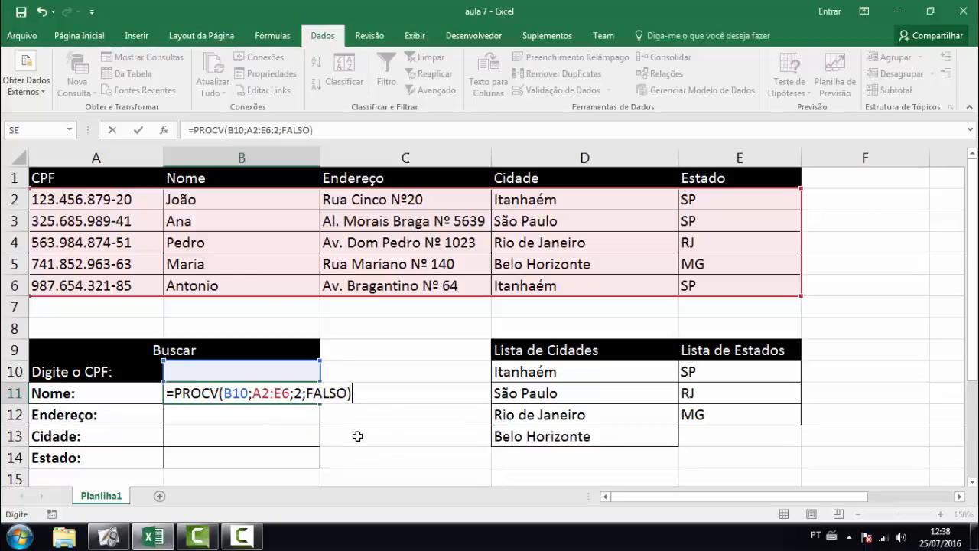
key("Return")
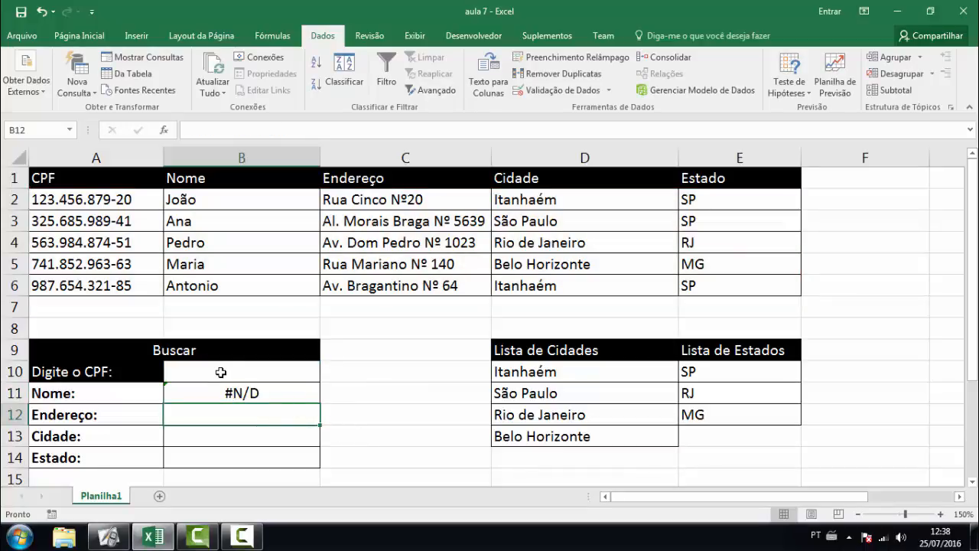
- Enter the CPF of the customer in row 2 into the search cell B10
left_click(220, 372)
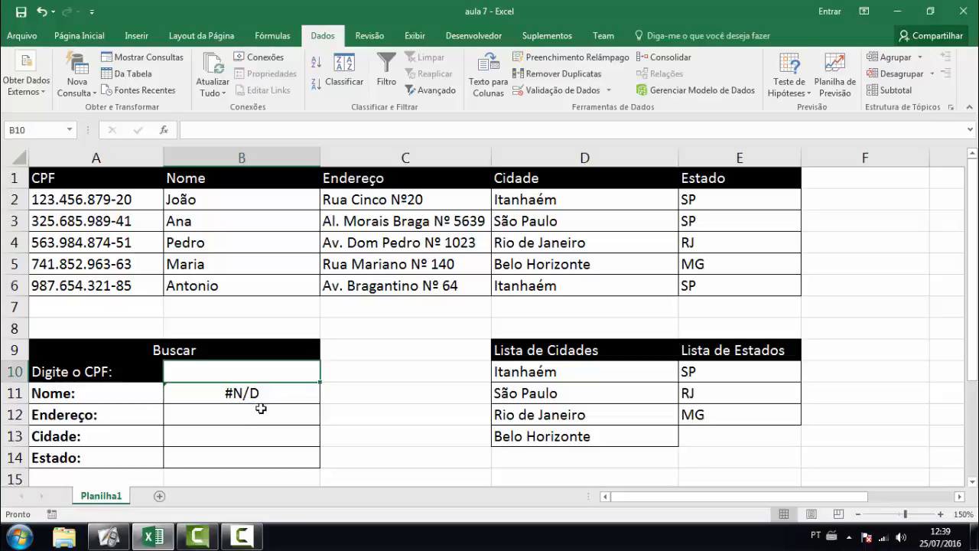
double_click(261, 369)
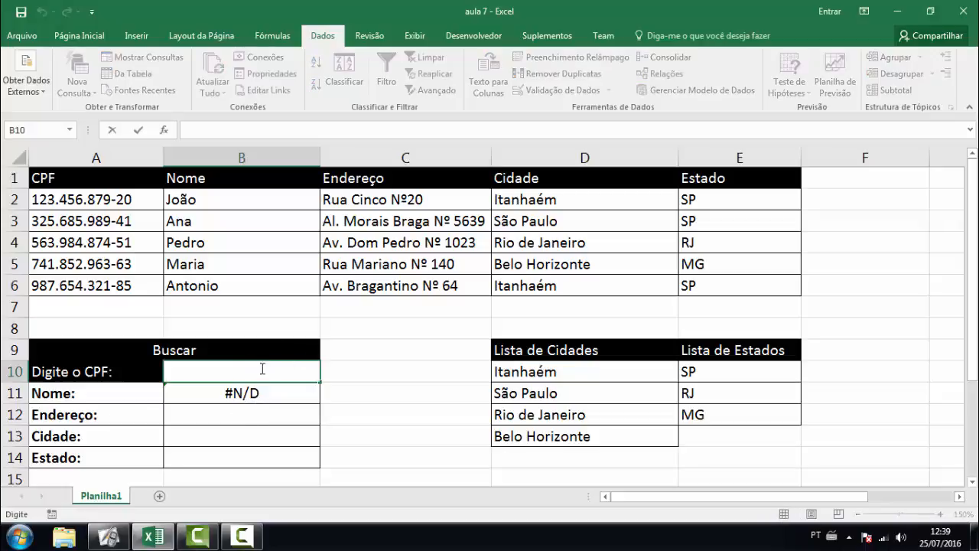
type("123.456")
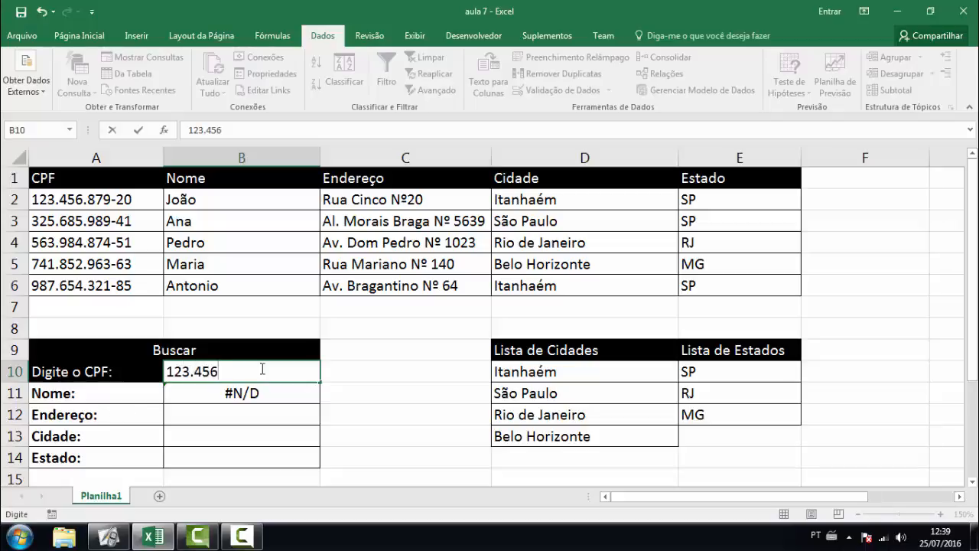
type(".879-20")
key("Return")
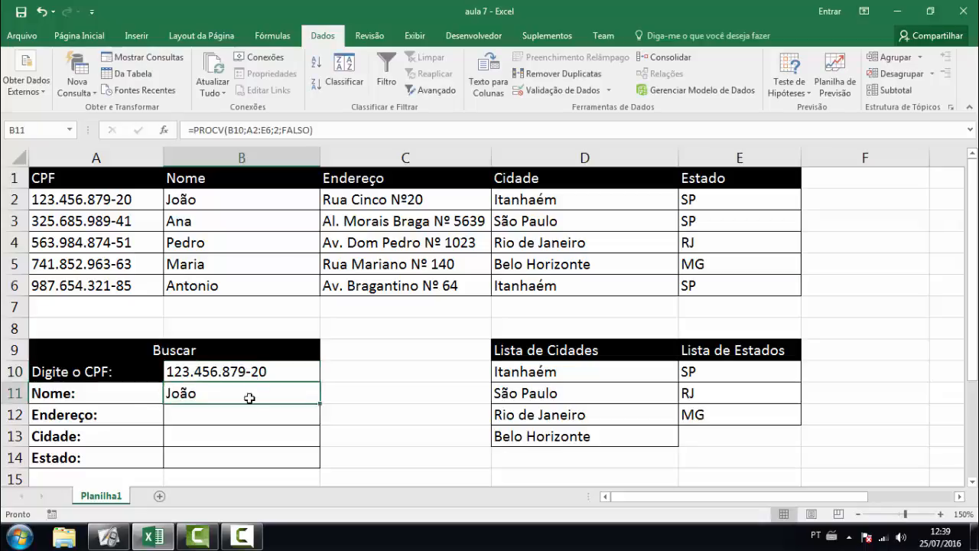
- Compare the name returned in B11 with the customer name in B2 for the searched CPF
left_click(229, 372)
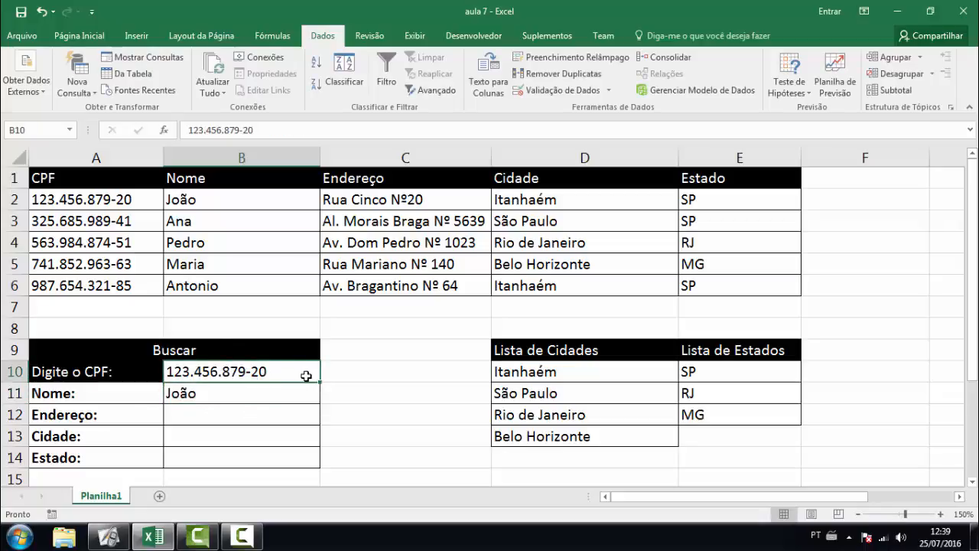
left_click(203, 200)
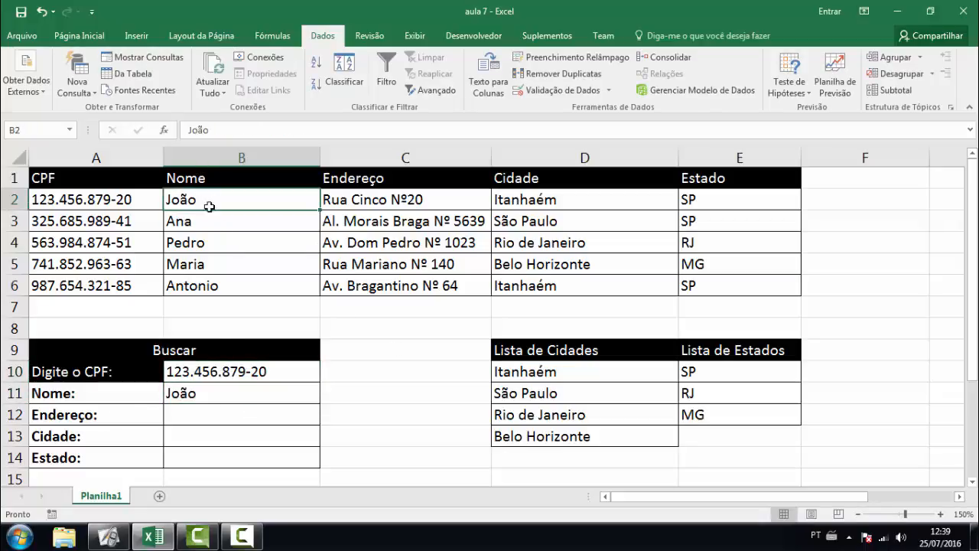
left_click(234, 390)
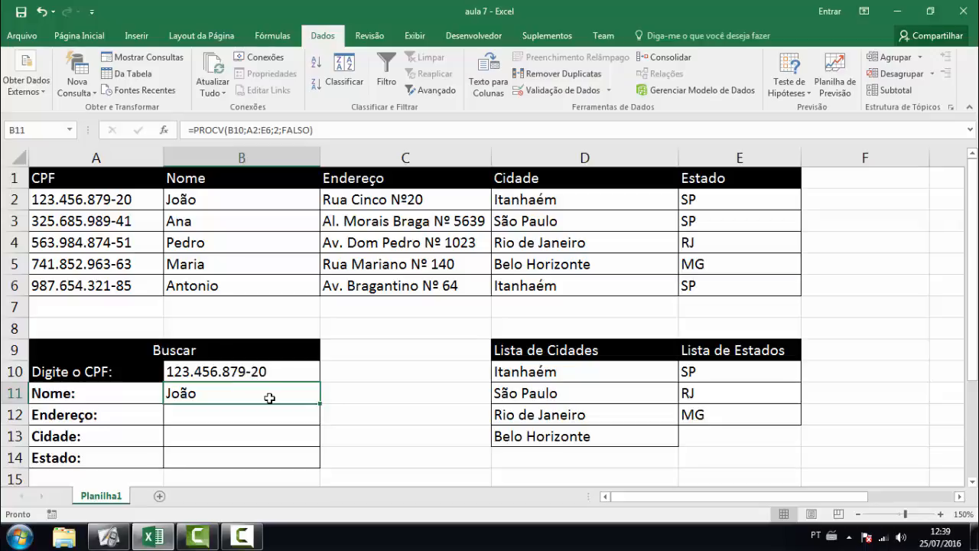
- Clear the CPF in B10 and remove the FALSO argument, leaving =PROCV(B10;A2:E6;2) in B11
left_click(280, 372)
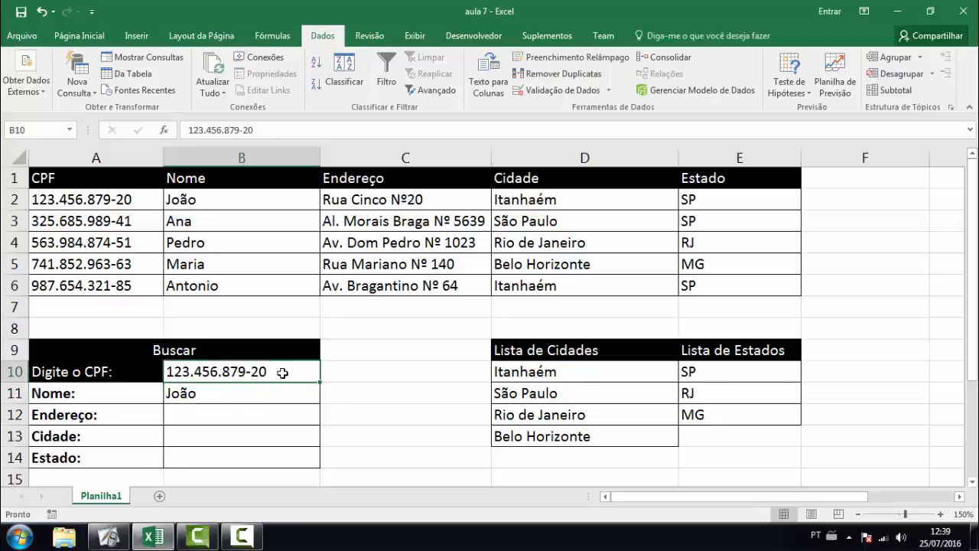
key("Delete")
left_click(283, 387)
key("F2")
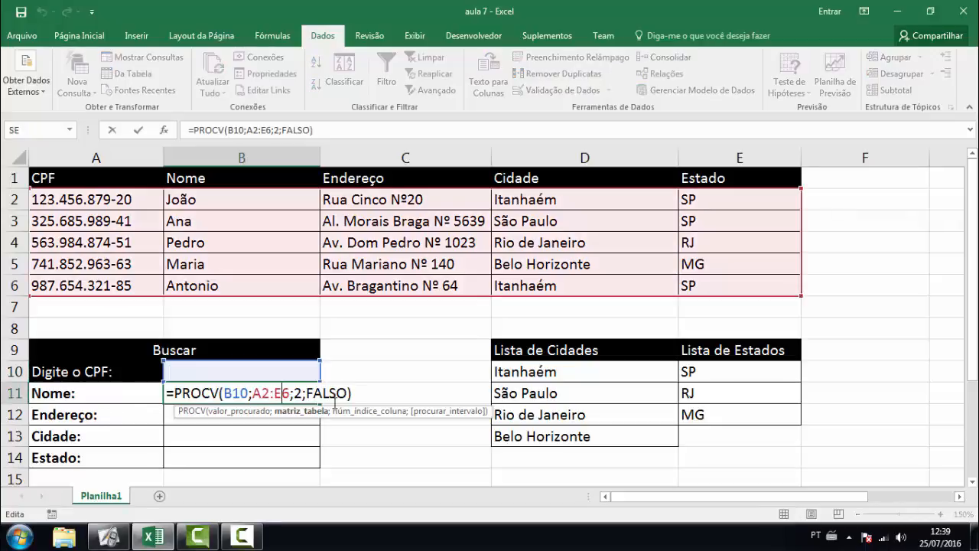
left_click_drag(347, 393, 306, 393)
key("Delete")
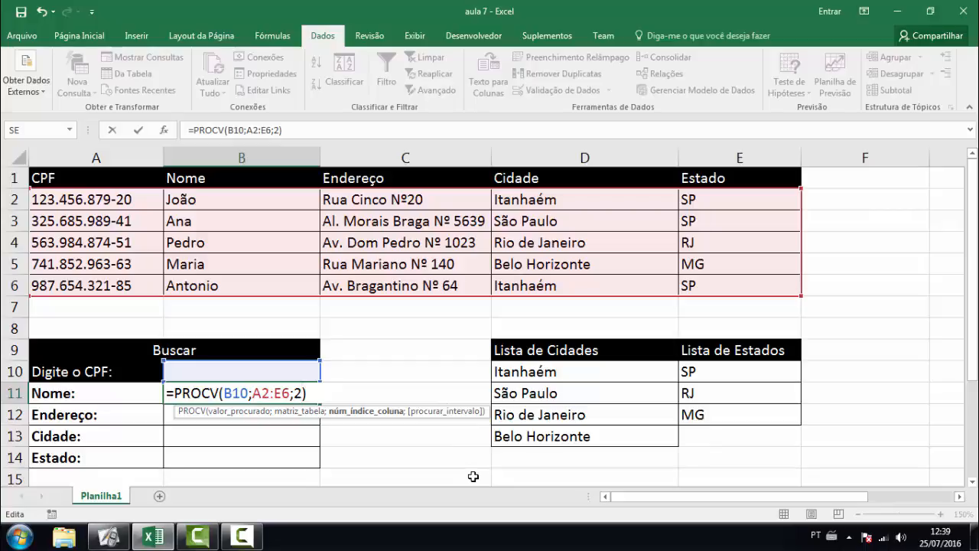
key("Return")
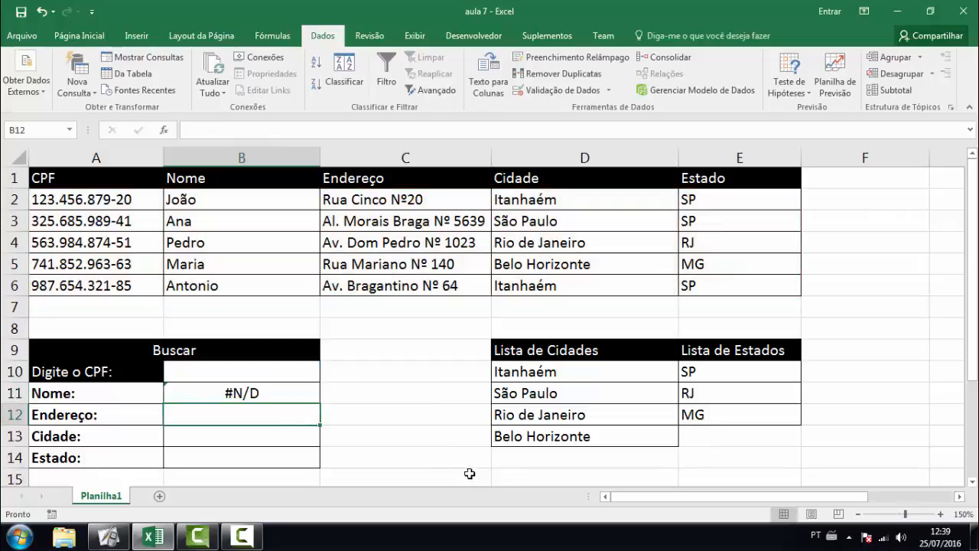
- Enter a made-up CPF that is not in the customer table into the search cell B10
left_click(264, 371)
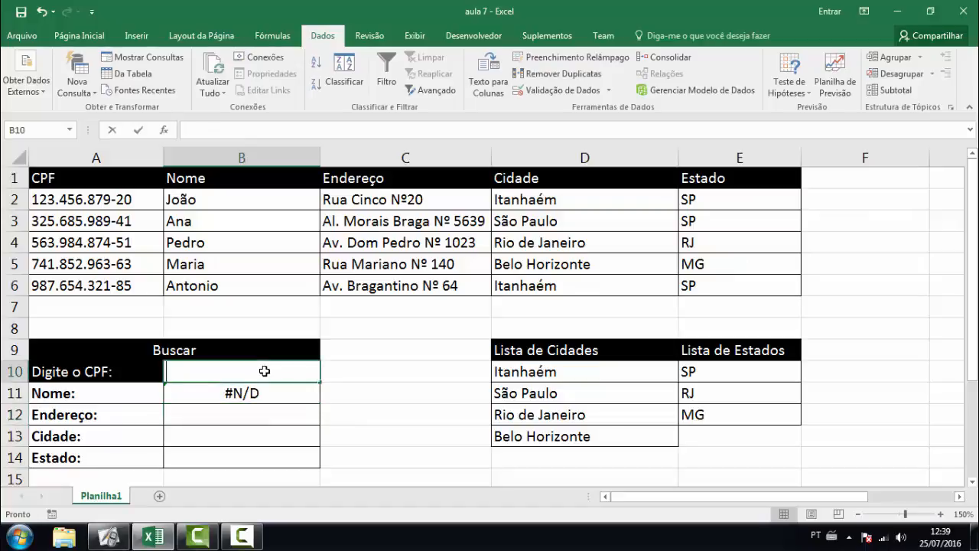
type("333.333")
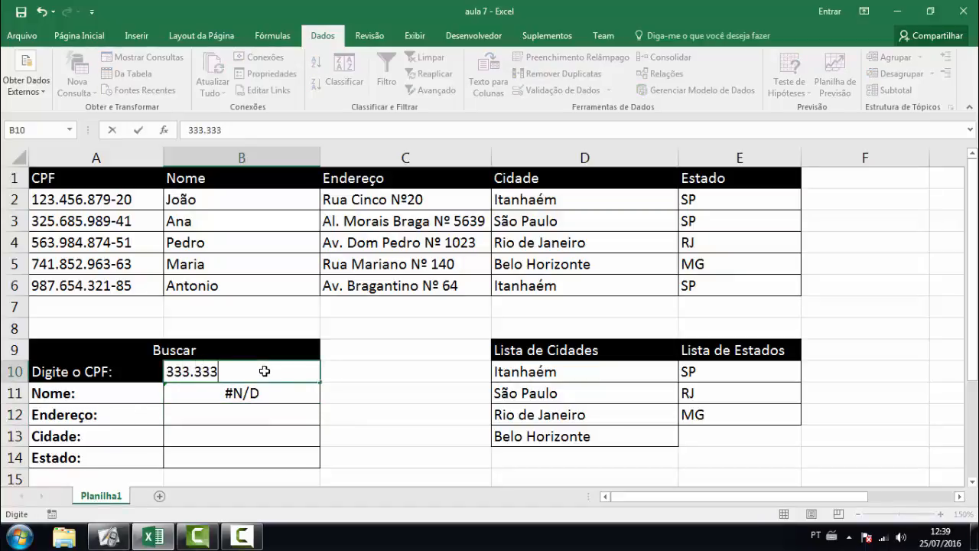
type(".333-33")
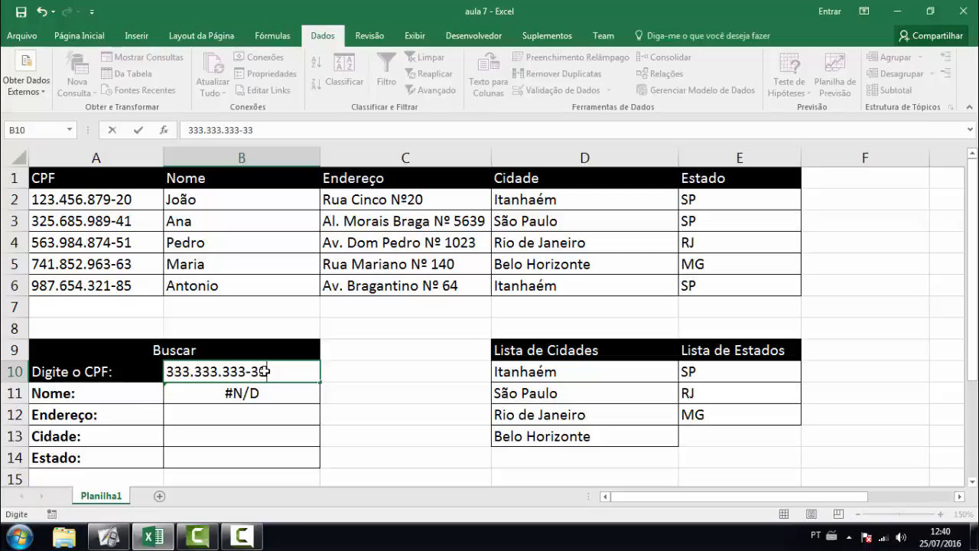
key("Return")
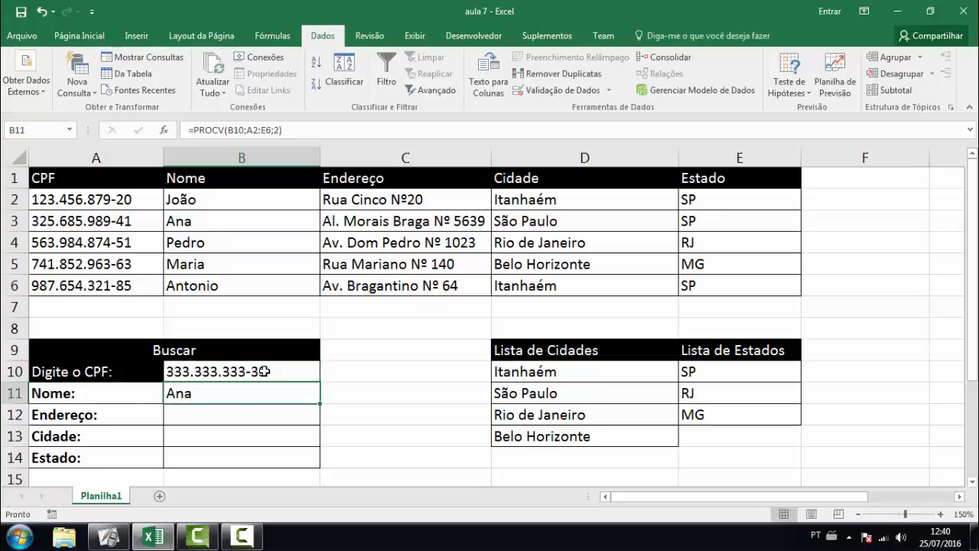
- Compare the CPF searched in B10 with the one in A3, and inspect the arguments of B11's PROCV formula
left_click(275, 408)
left_click(261, 377)
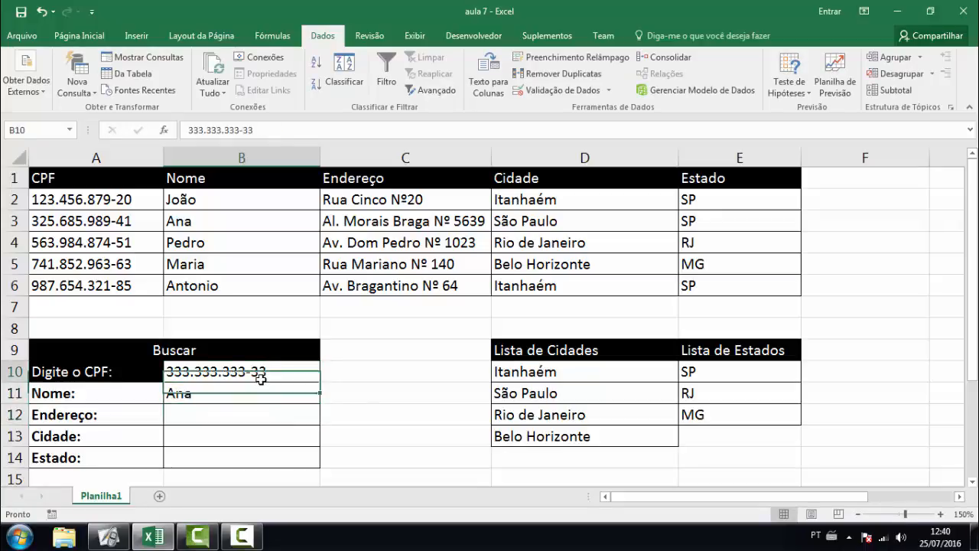
left_click(97, 216)
left_click(246, 371)
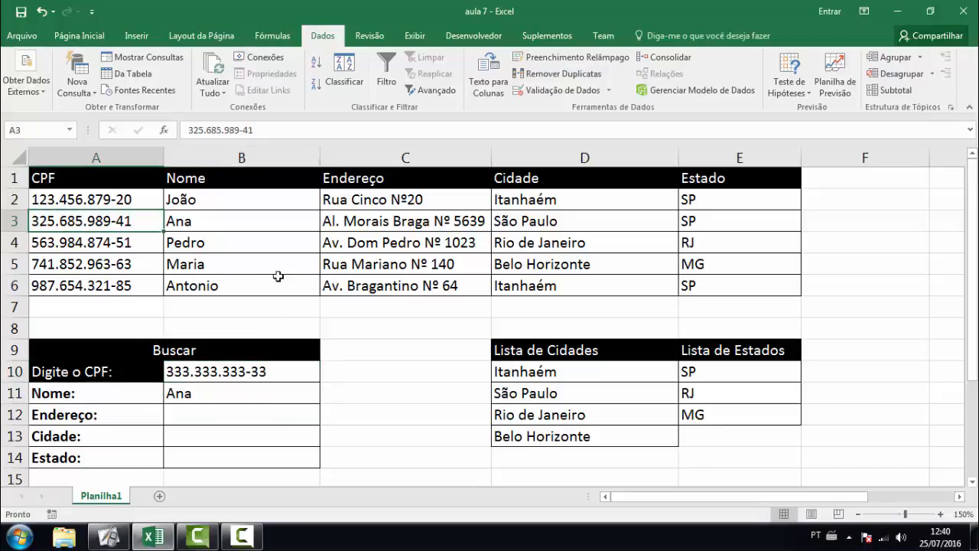
double_click(299, 372)
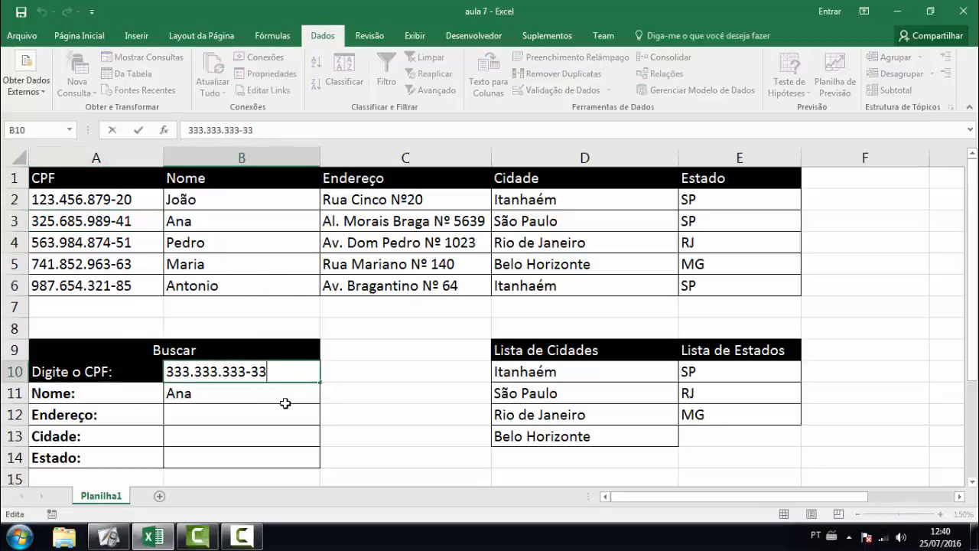
key("Return")
double_click(262, 375)
double_click(260, 391)
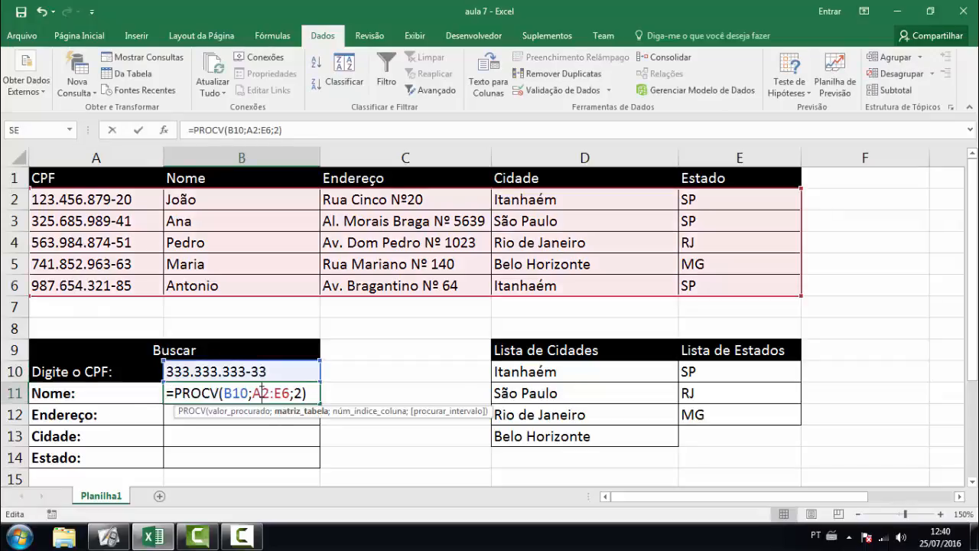
left_click(295, 392)
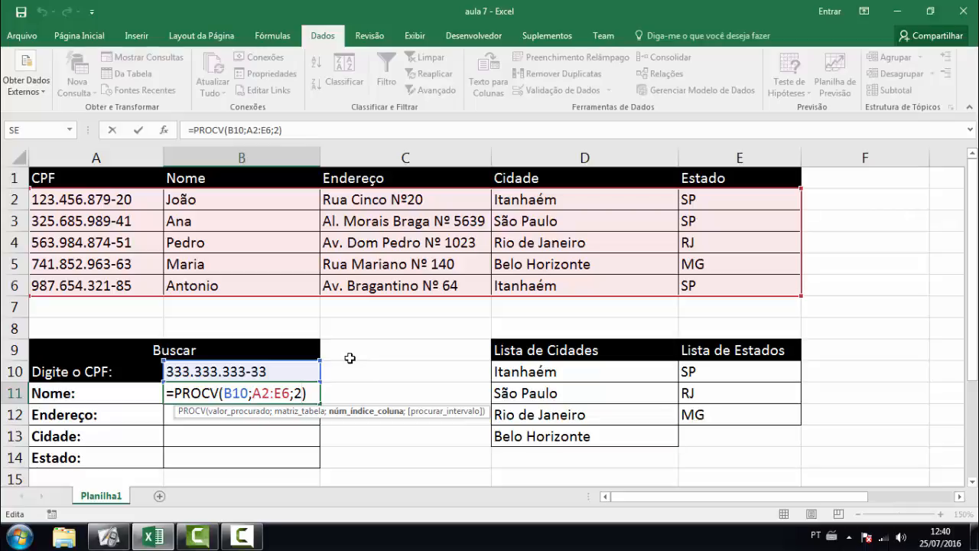
key("Return")
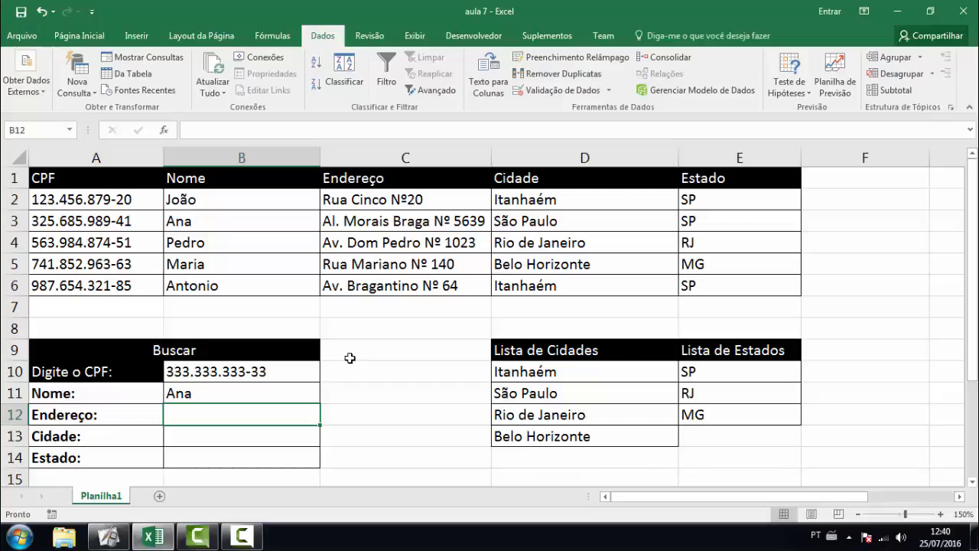
- Add VERDADEIRO as the fourth argument of B11's PROCV formula for an approximate match
left_click(277, 391)
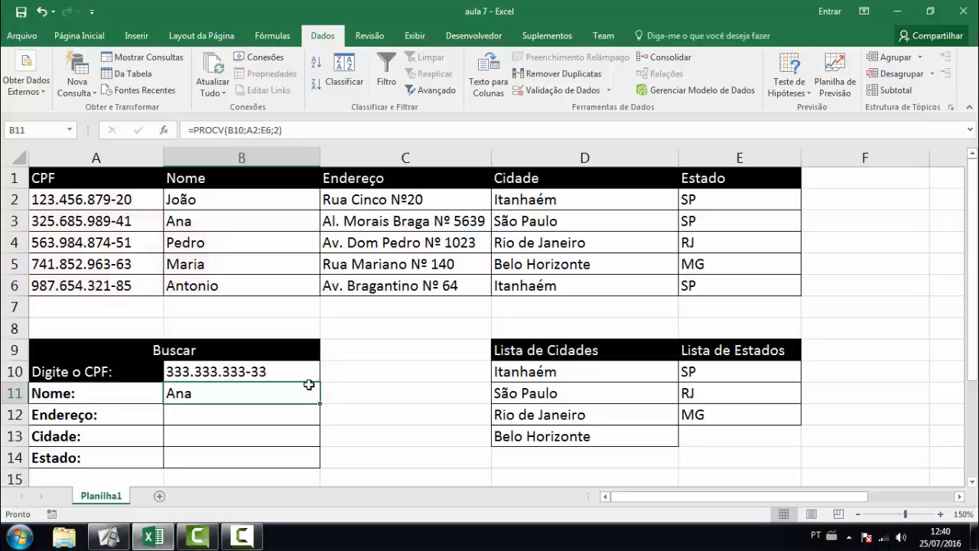
double_click(305, 393)
left_click(296, 393)
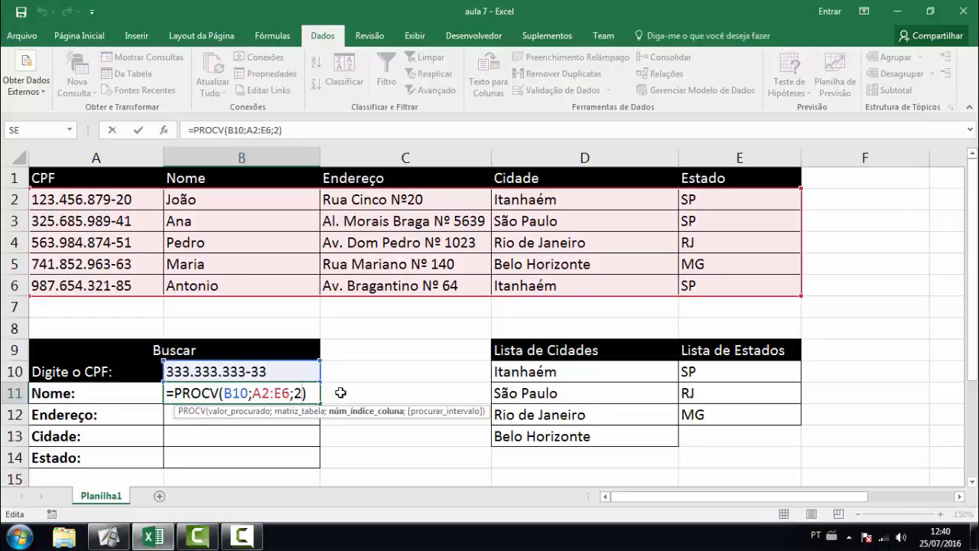
type(";VE")
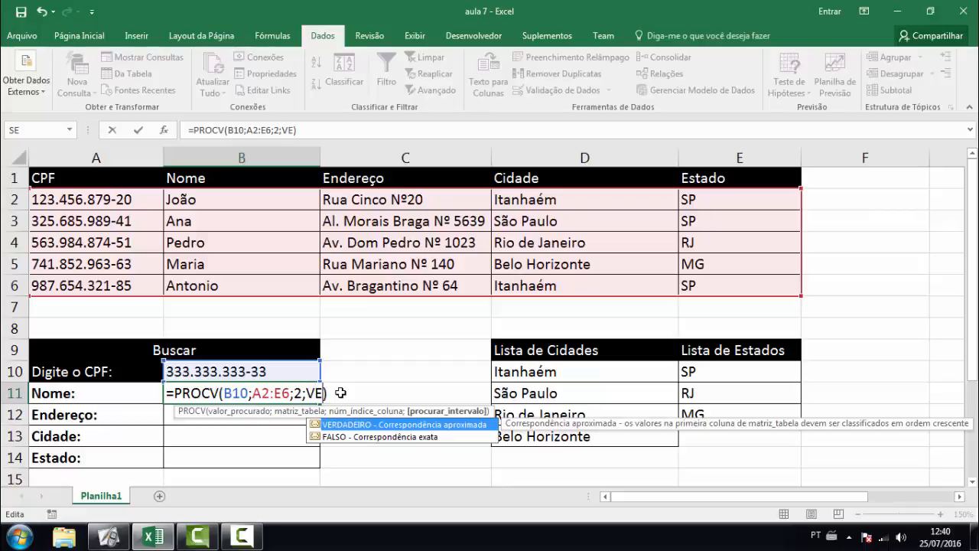
key("Tab")
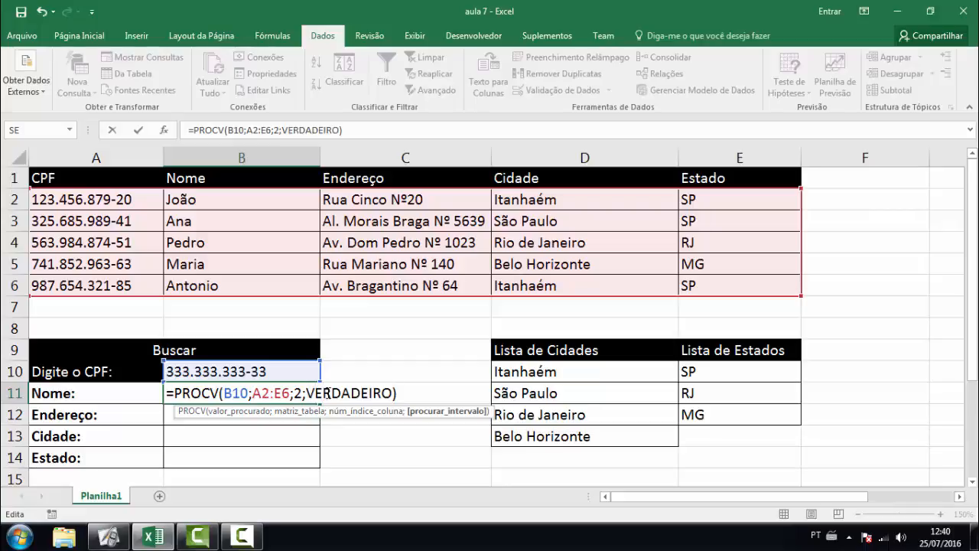
key("Return")
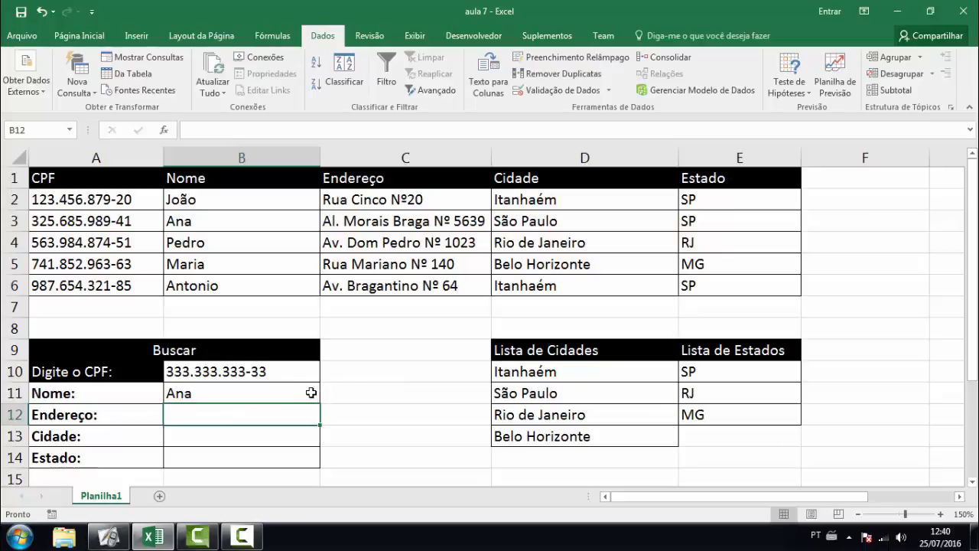
- Replace VERDADEIRO with FALSO in B11's PROCV formula and check its result against the CPF searched in B10
left_click(301, 392)
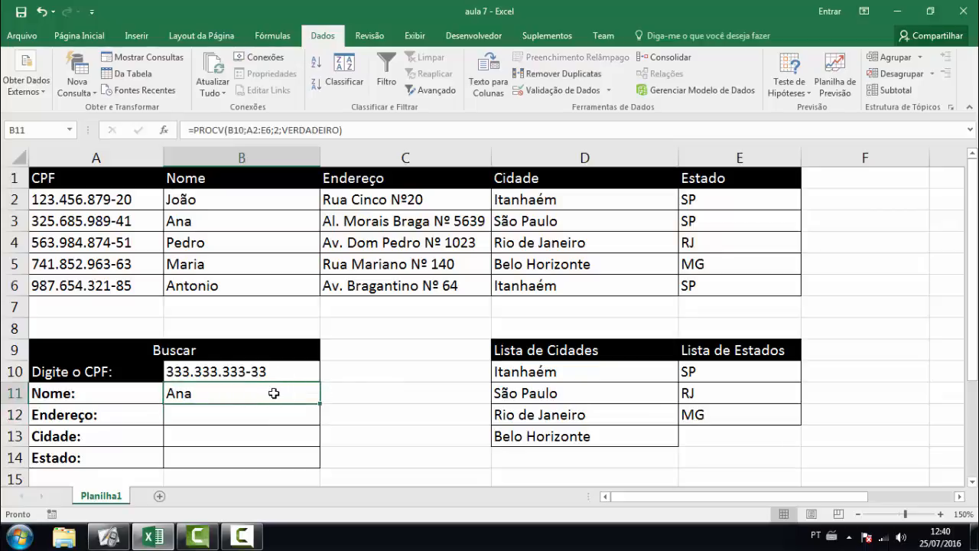
double_click(274, 391)
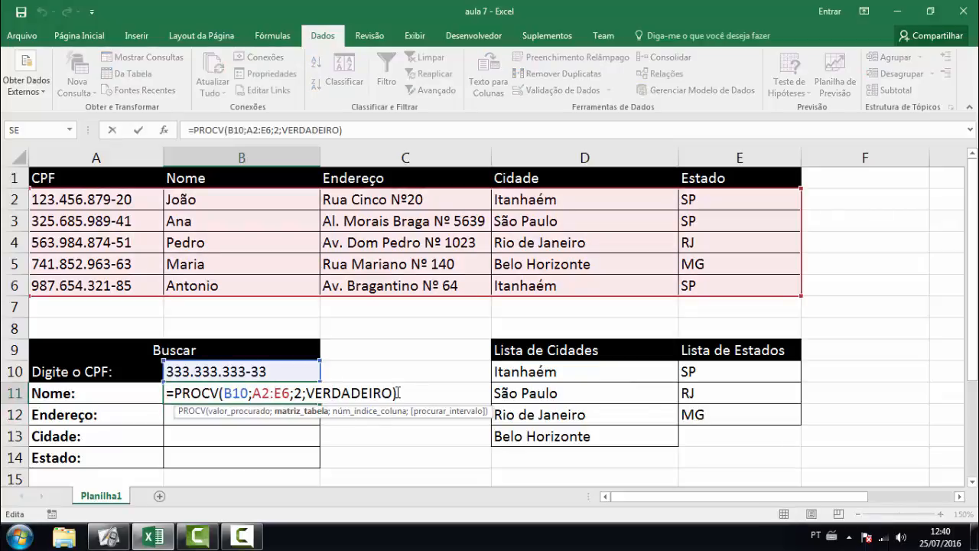
left_click_drag(393, 392, 307, 392)
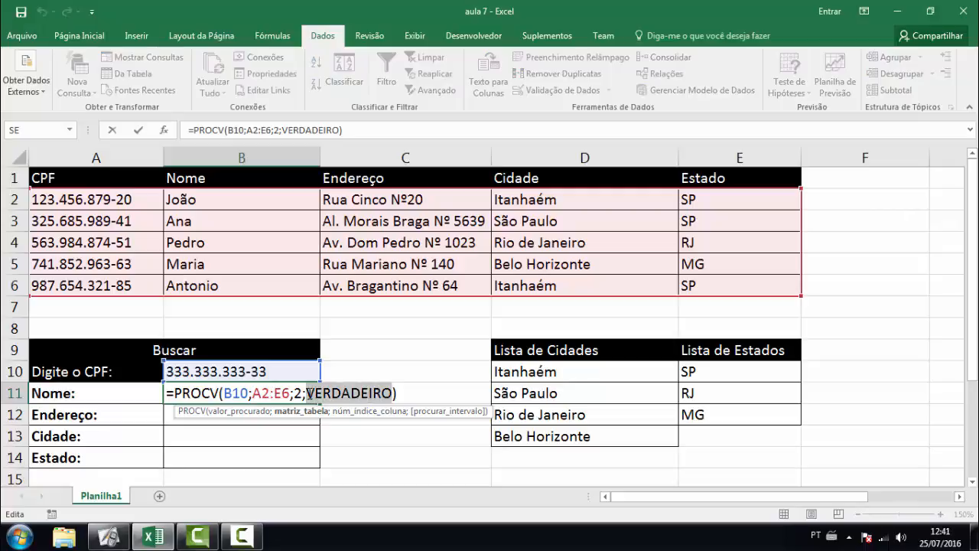
type("FALSO")
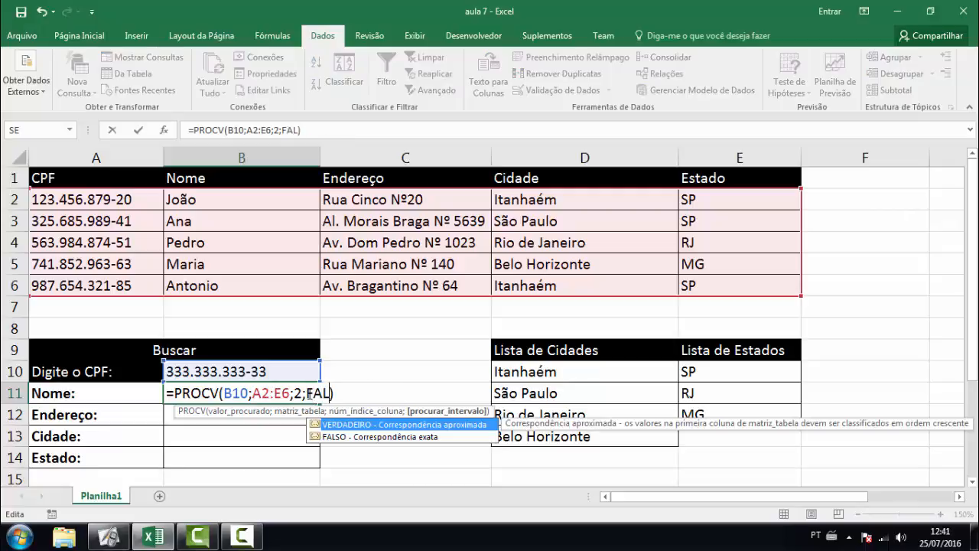
key("Return")
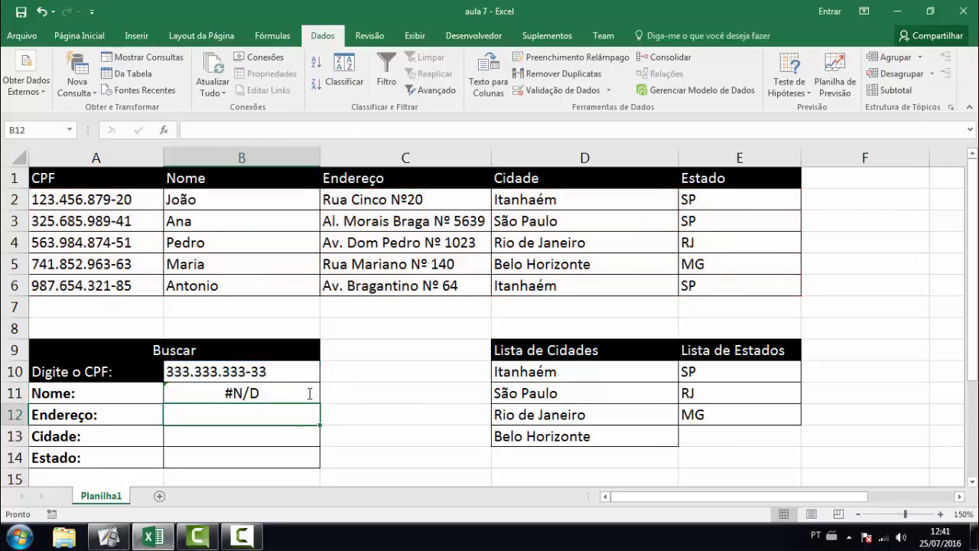
left_click(259, 373)
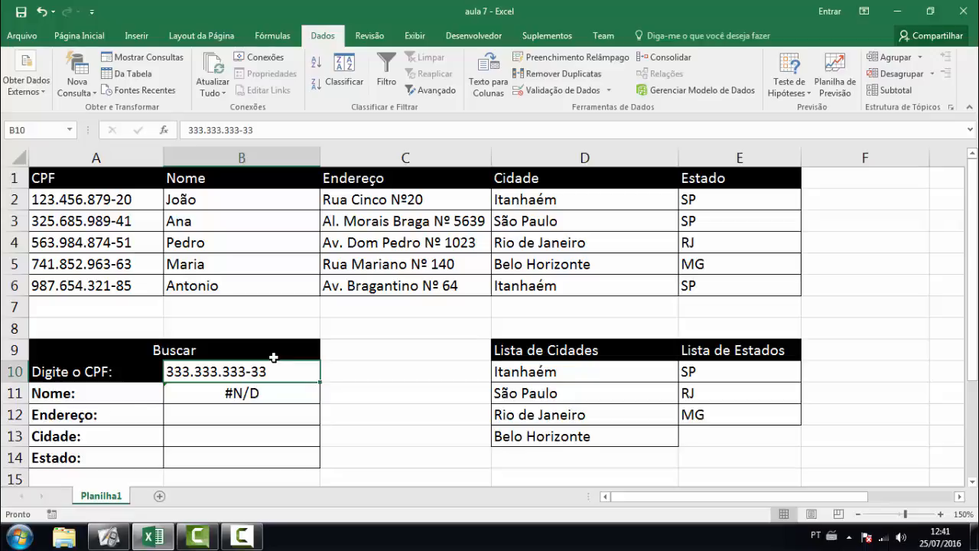
left_click(252, 399)
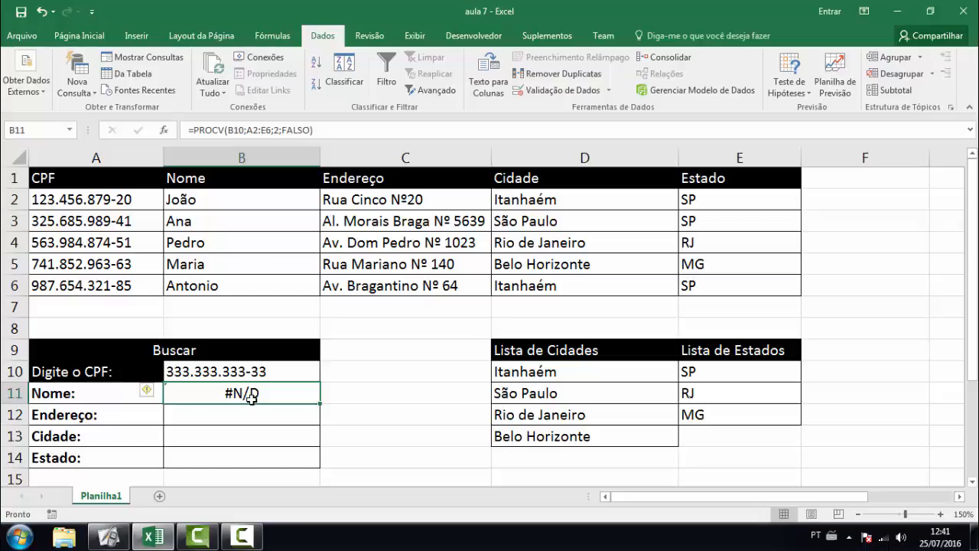
- Switch to the ActivInspire page explaining SEERRO and clear the recorder window out of the way to read its syntax
left_click(243, 539)
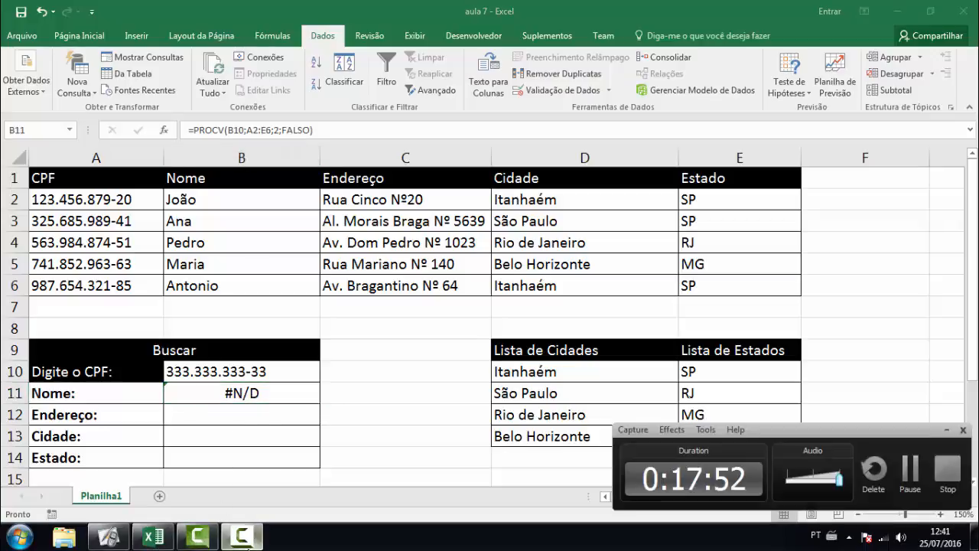
left_click(197, 538)
left_click(153, 538)
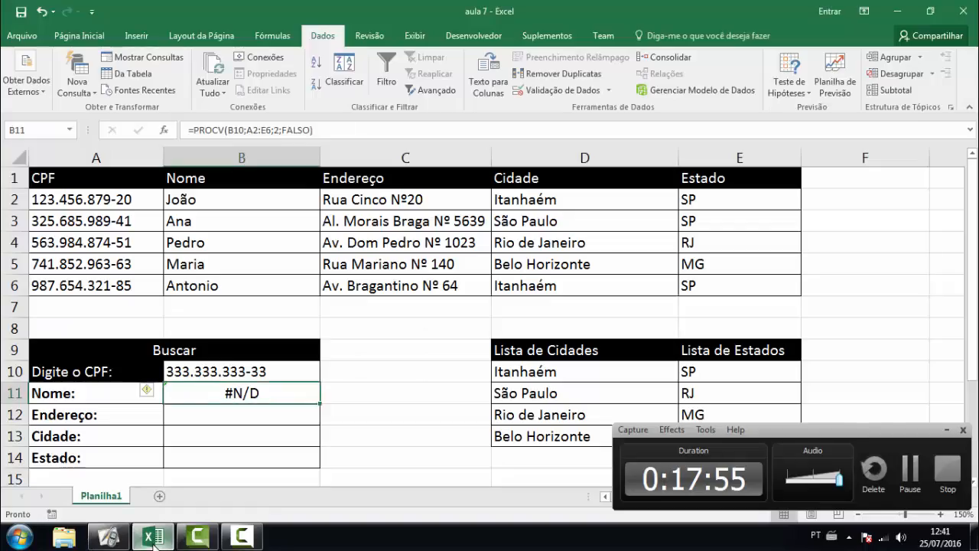
left_click(107, 538)
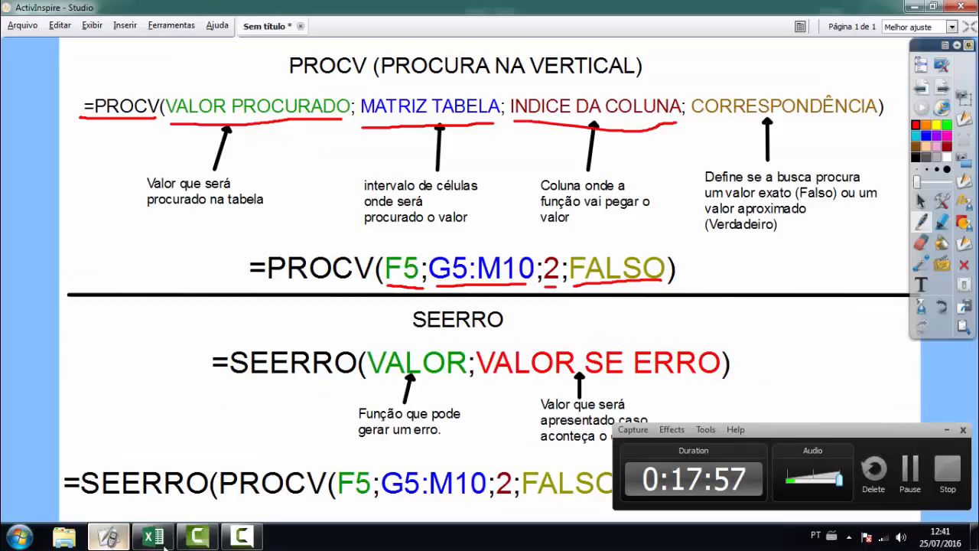
left_click(946, 429)
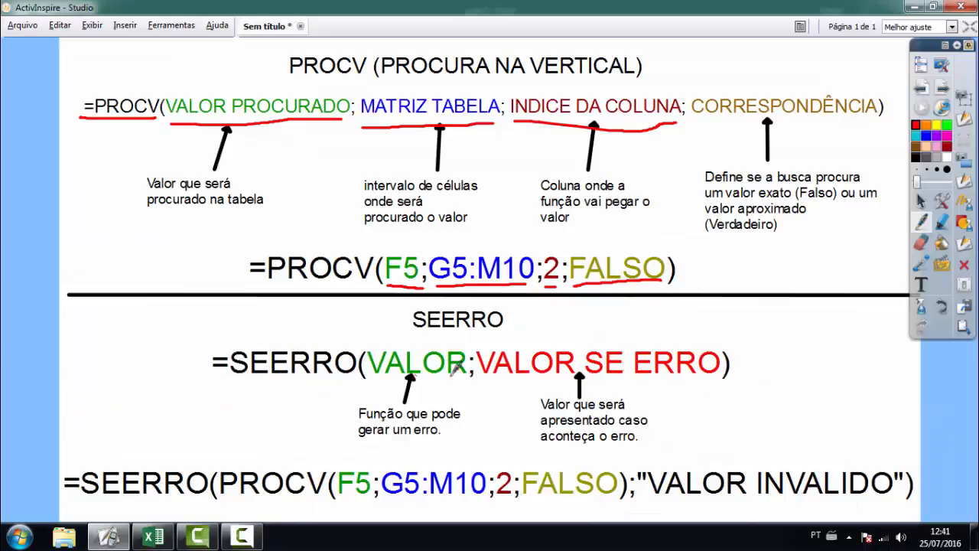
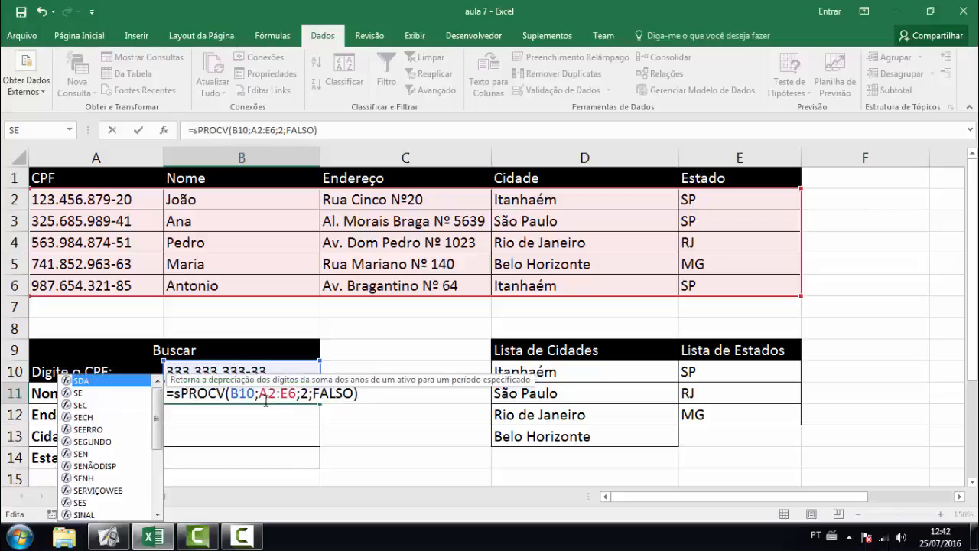
- Wrap the PROCV formula in B11 in a SEERRO function
type("s")
key("BackSpace")
type("SE")
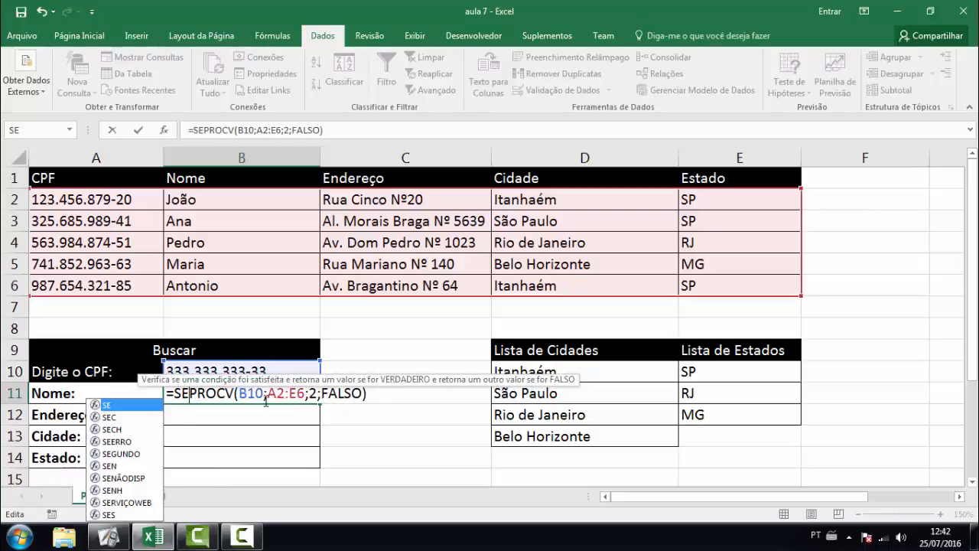
type("EERO")
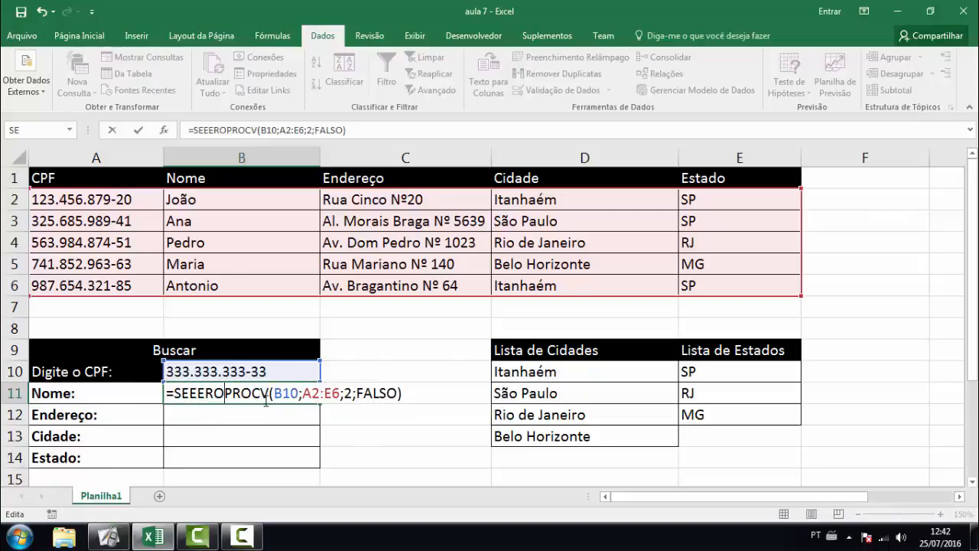
key("BackSpace")
key("BackSpace")
key("BackSpace")
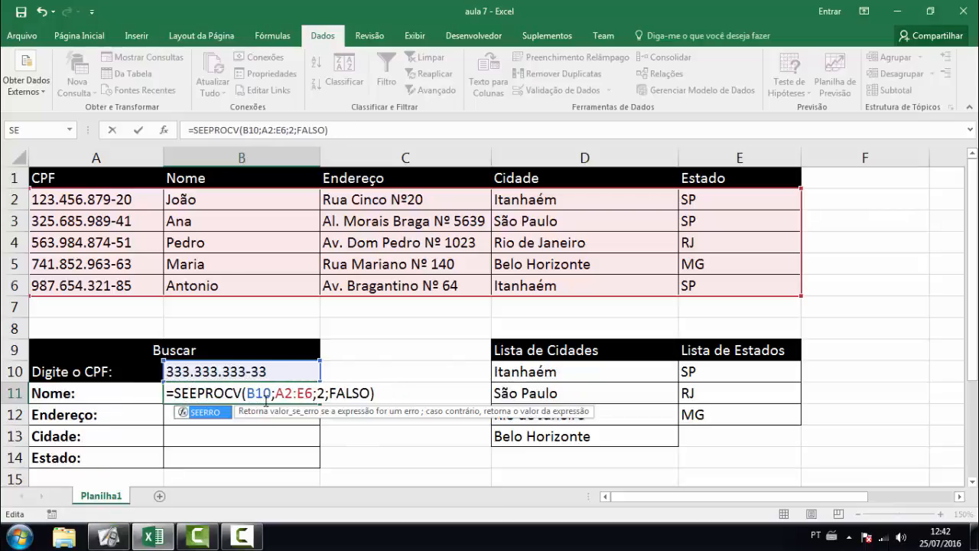
key("Tab")
key("End")
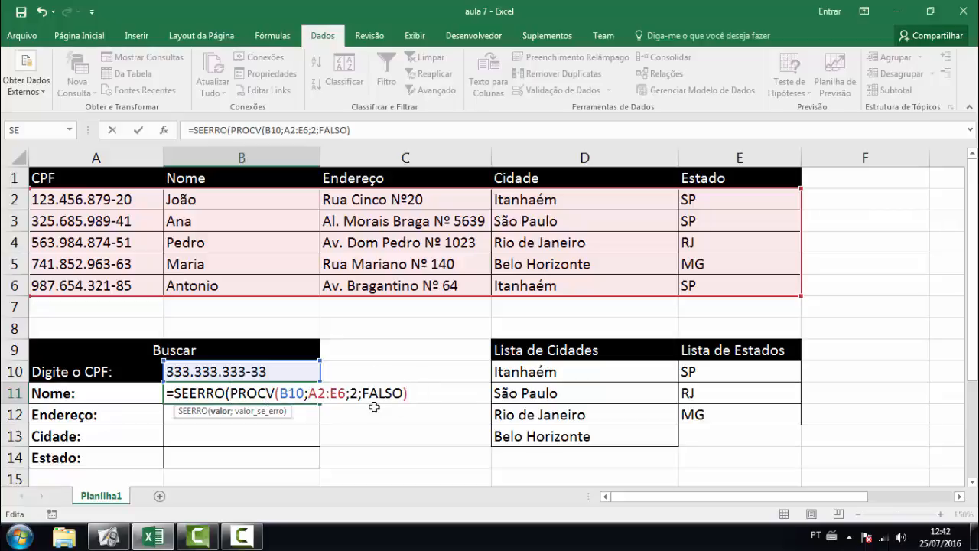
- Give B11's SEERRO the error value "DIGITE", completing =SEERRO(PROCV(B10;A2:E6;2;FALSO);"DIGITE")
type(";")
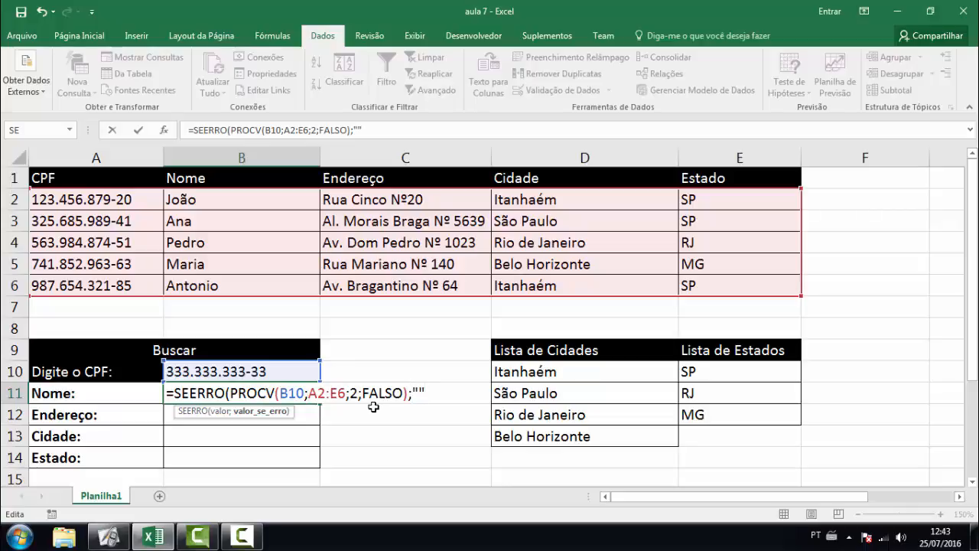
key("Left")
key("Left")
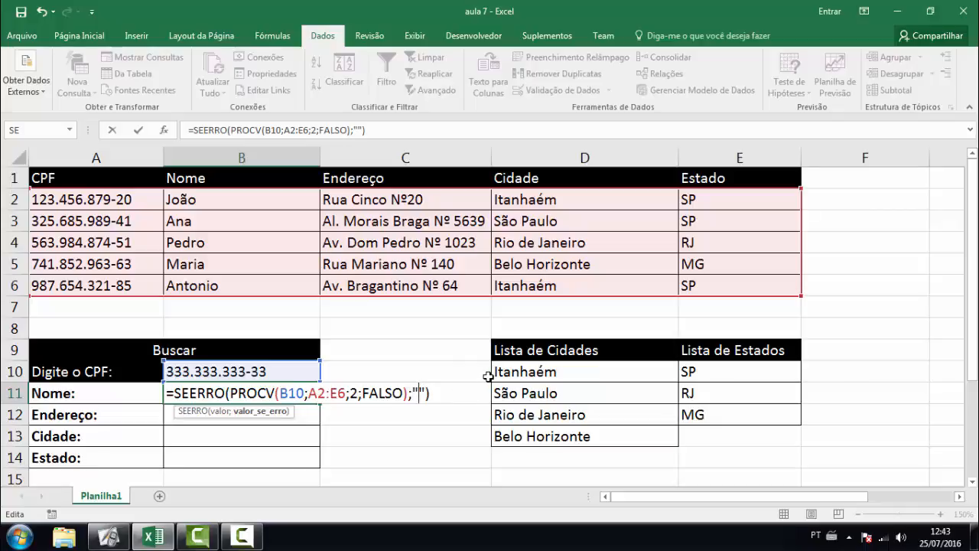
type("dIGITE")
key("Left")
key("Left")
key("BackSpace")
type("D")
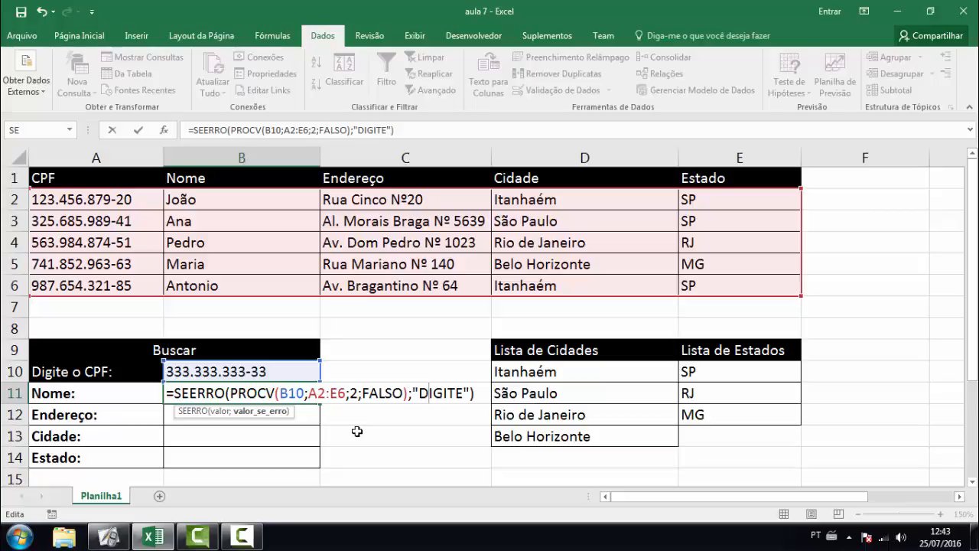
key("Right")
key("BackSpace")
key("BackSpace")
key("BackSpace")
key("BackSpace")
key("BackSpace")
key("BackSpace")
key("ctrl+z")
key("End")
key("Return")
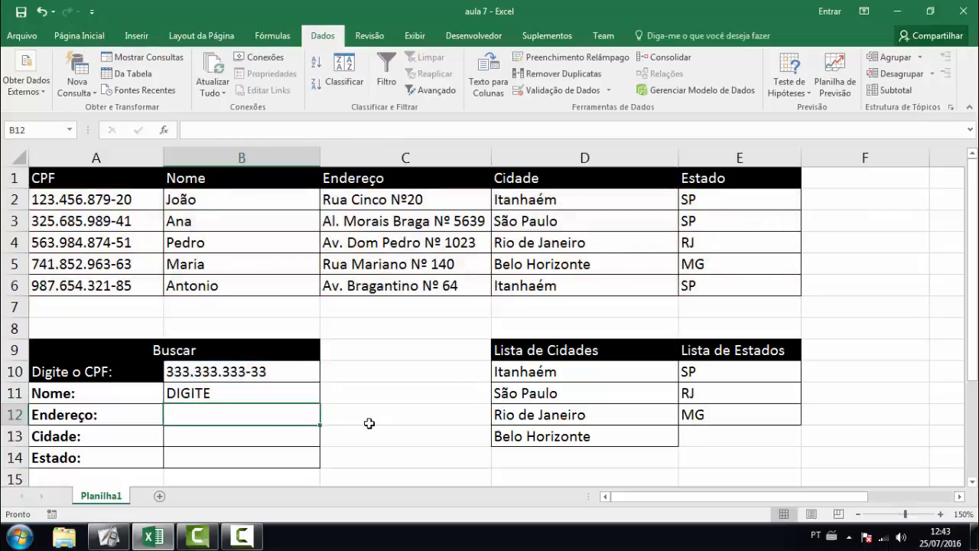
- Replace the made-up CPF in search cell B10 with the existing customer CPF from A3
left_click(258, 398)
left_click(239, 371)
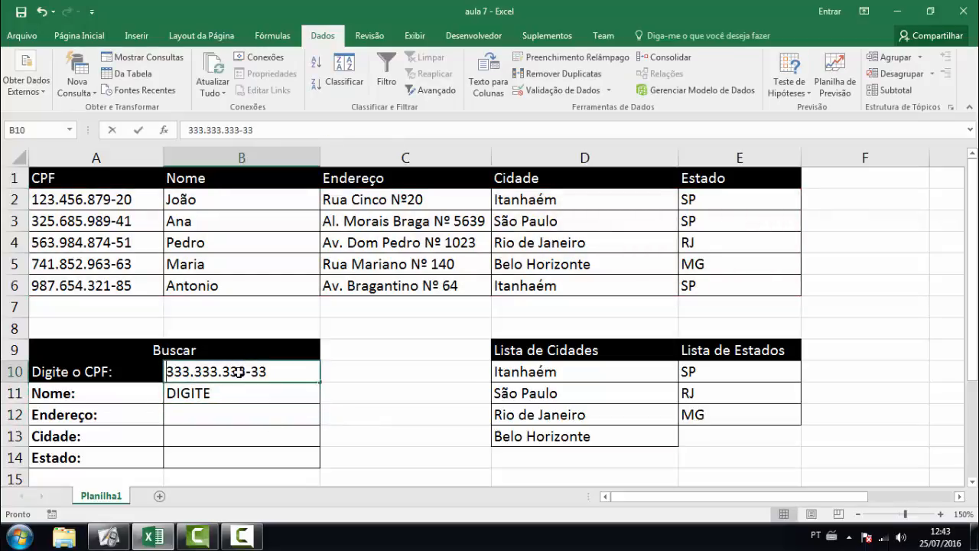
key("F2")
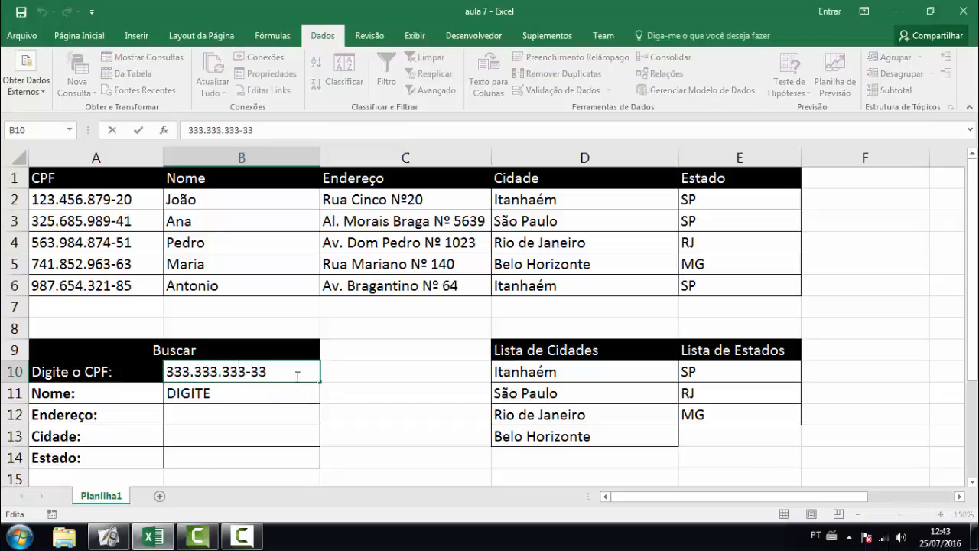
left_click(291, 422)
left_click(285, 375)
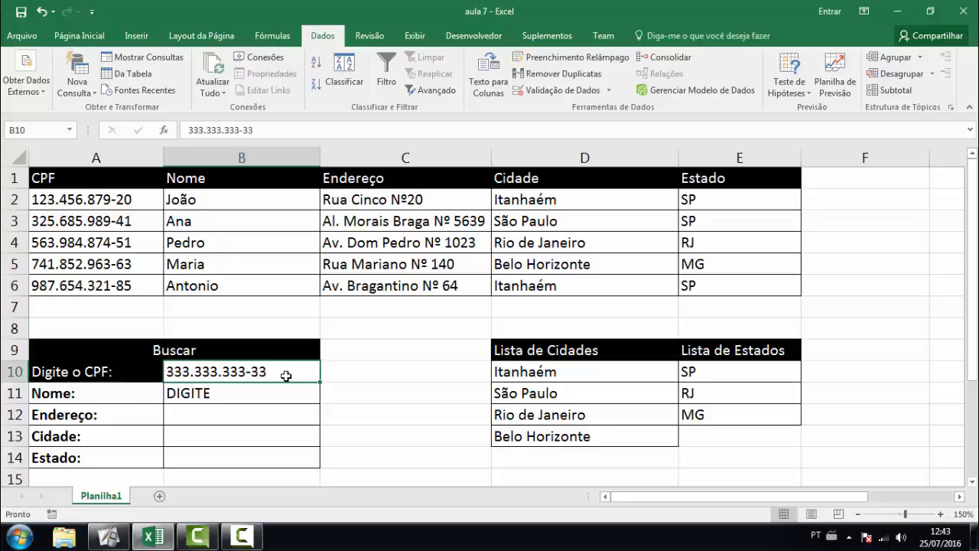
type("325")
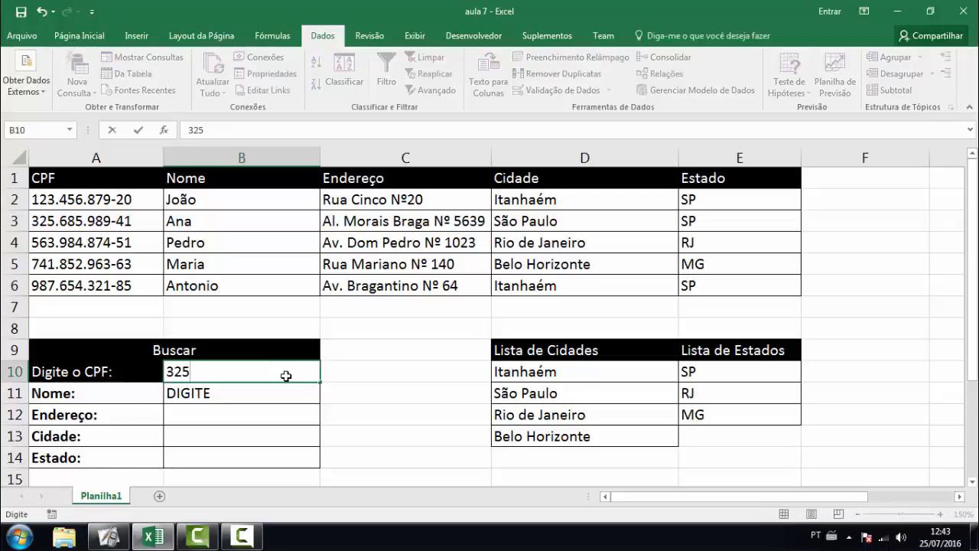
type(".685.989")
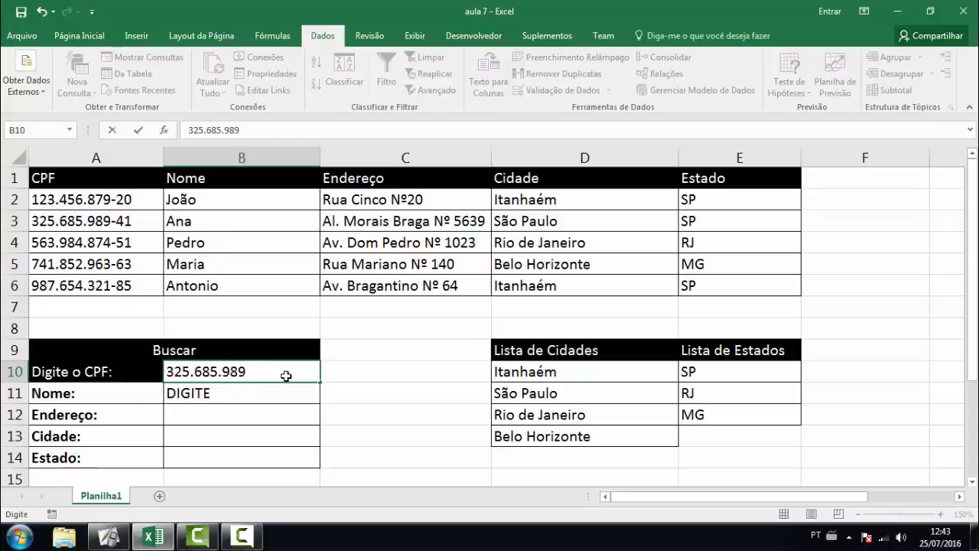
type("-41")
key("Return")
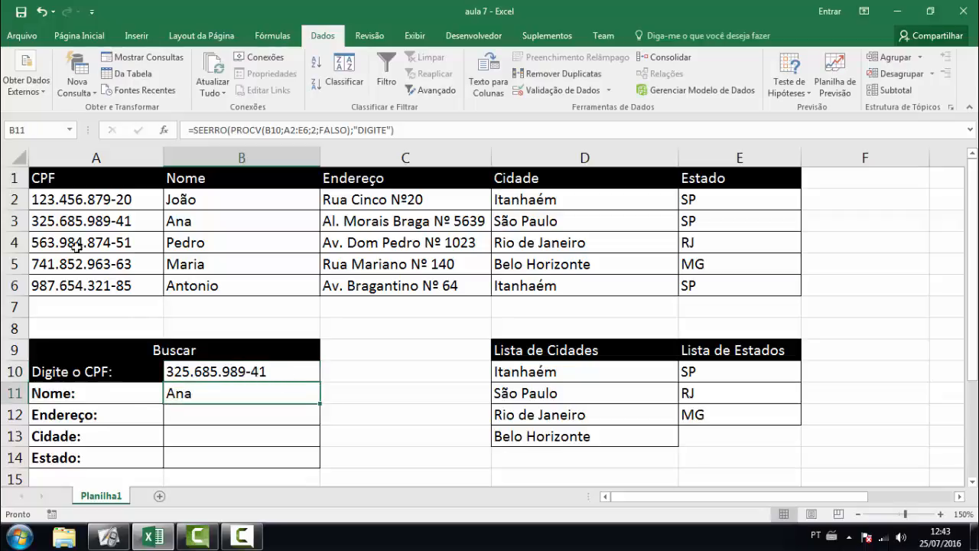
- Compare the CPF in A3 with B10, and change the last digit of B10's CPF to 0 to test a nonexistent customer
left_click(72, 222)
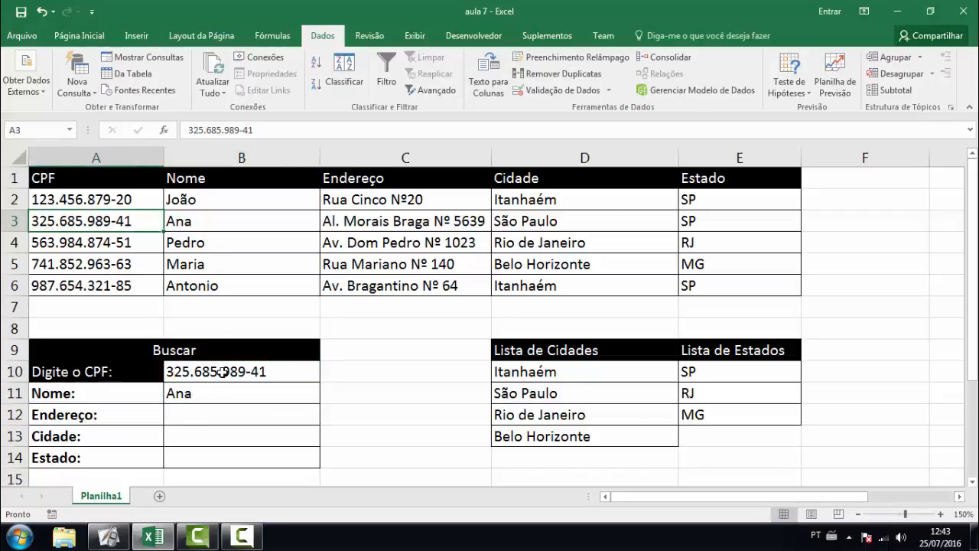
left_click(218, 367)
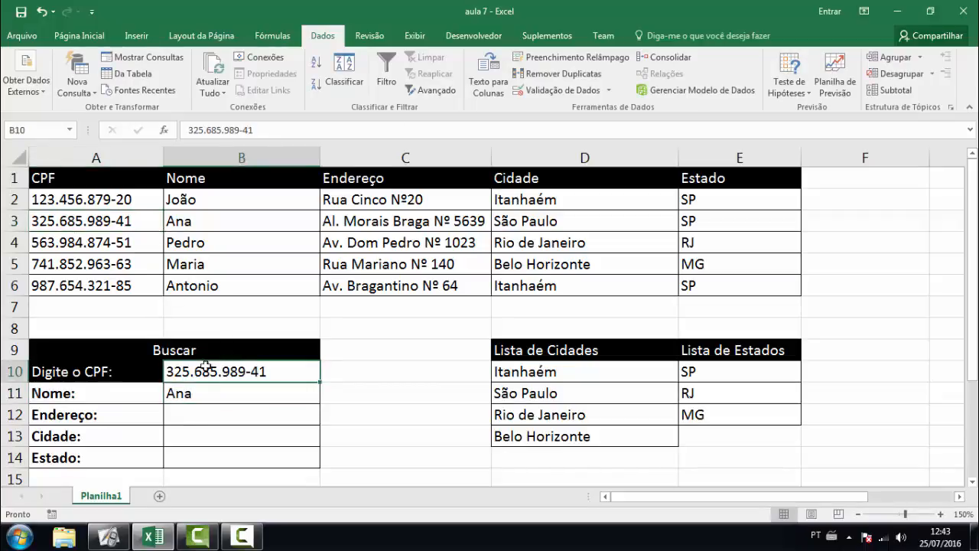
double_click(267, 371)
key("BackSpace")
type("0")
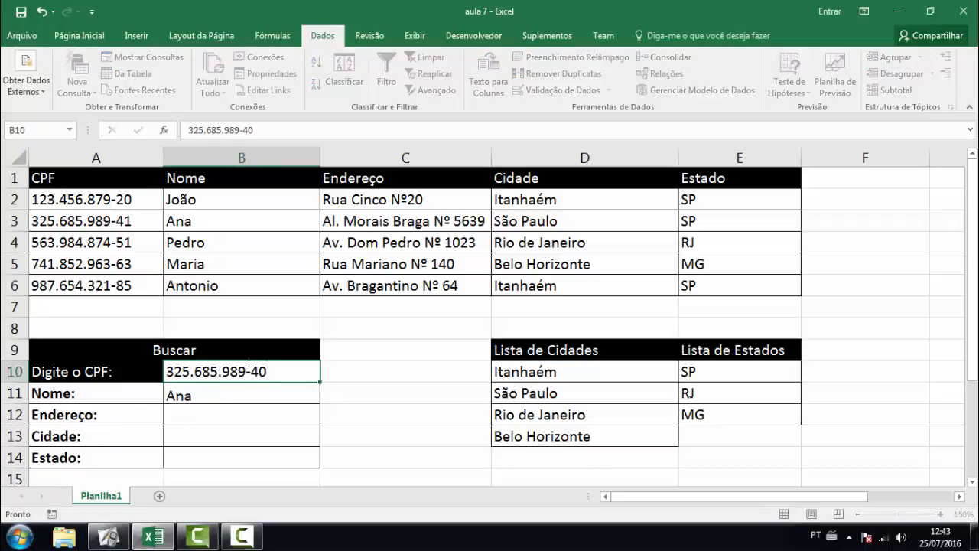
key("Return")
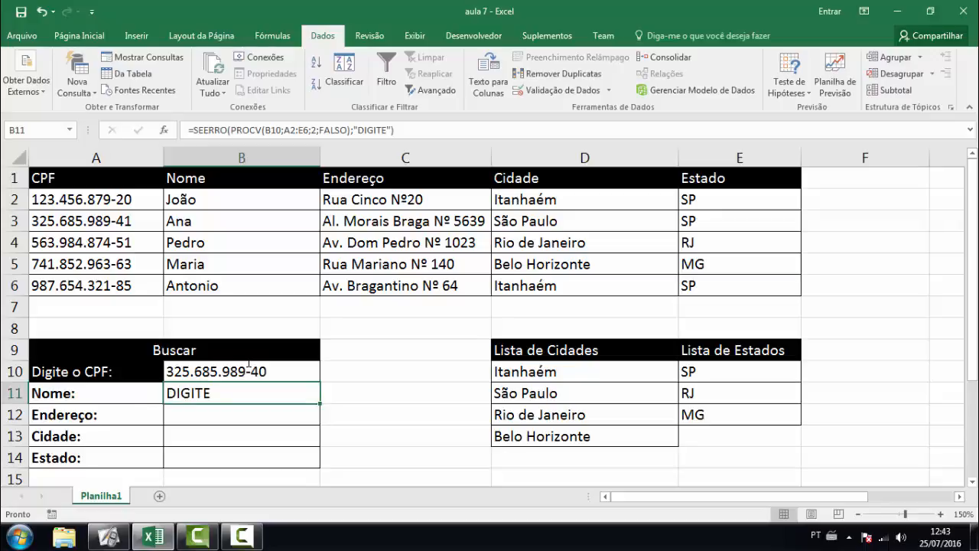
- Replace the error text in B11's formula with a blank space, giving =SEERRO(PROCV(B10;A2:E6;2;FALSO);" ")
double_click(240, 396)
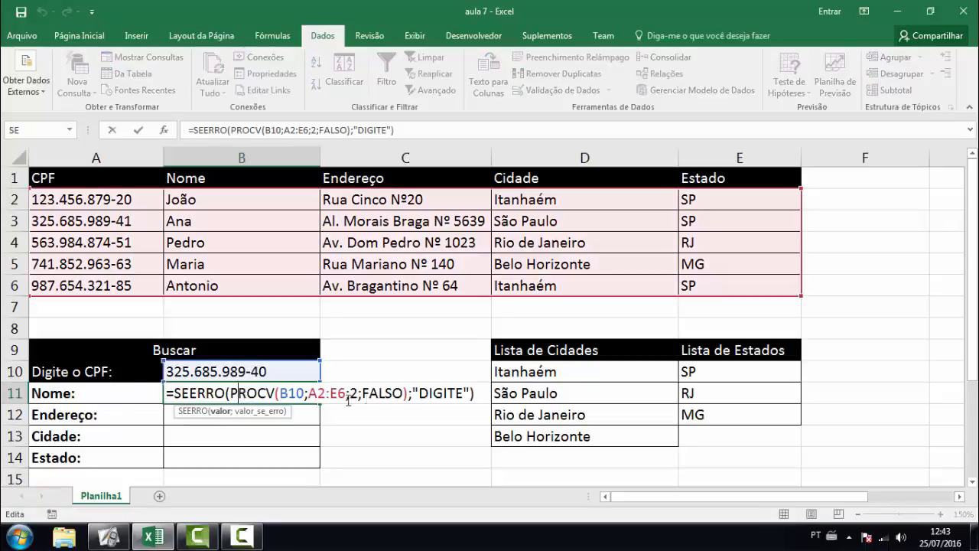
left_click_drag(466, 392, 418, 392)
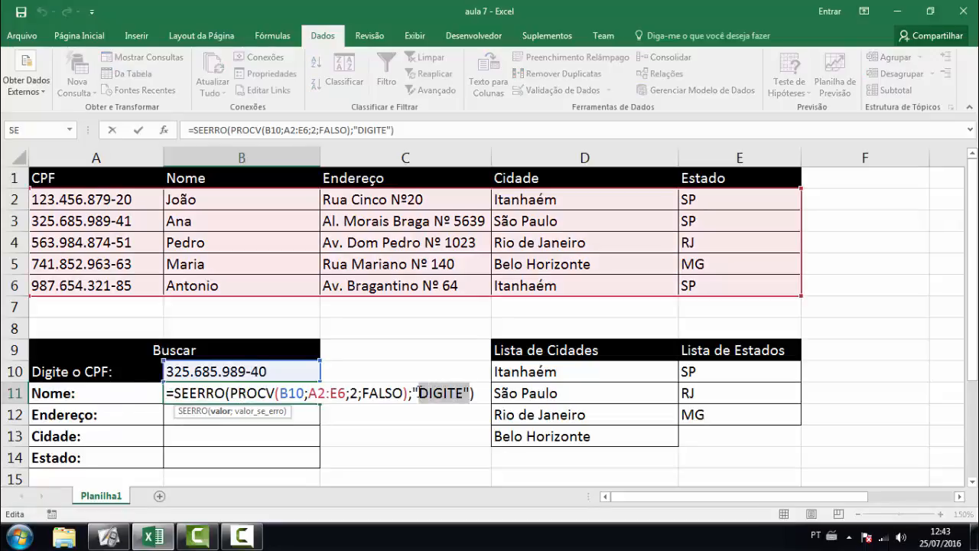
type("C")
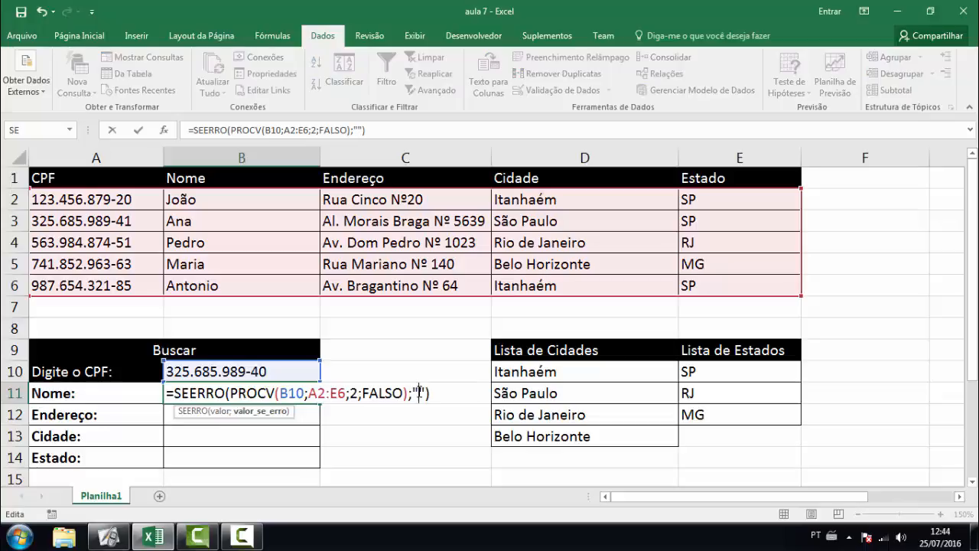
key("BackSpace")
left_click(456, 407)
key("BackSpace")
key("BackSpace")
key("BackSpace")
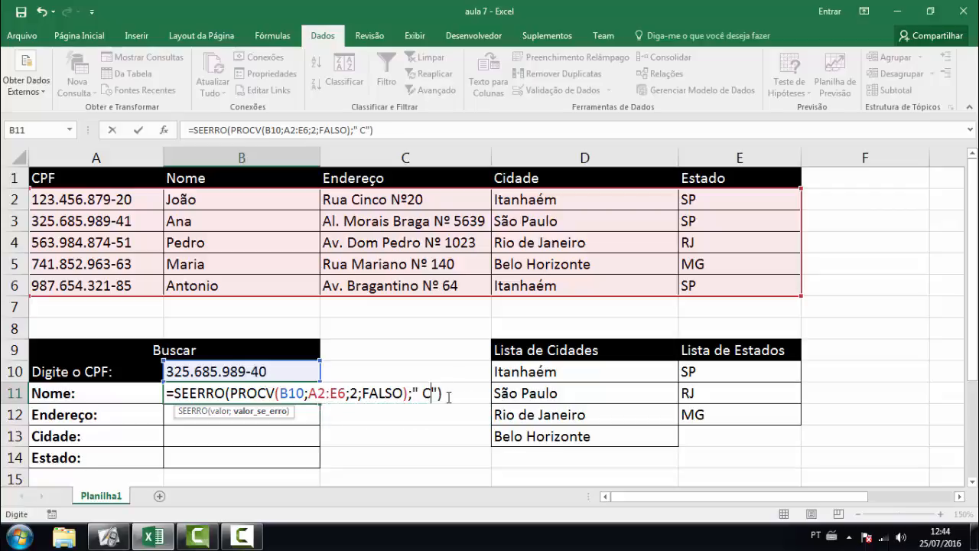
key("Right")
key("Right")
key("BackSpace")
key("BackSpace")
key("BackSpace")
left_click(429, 379)
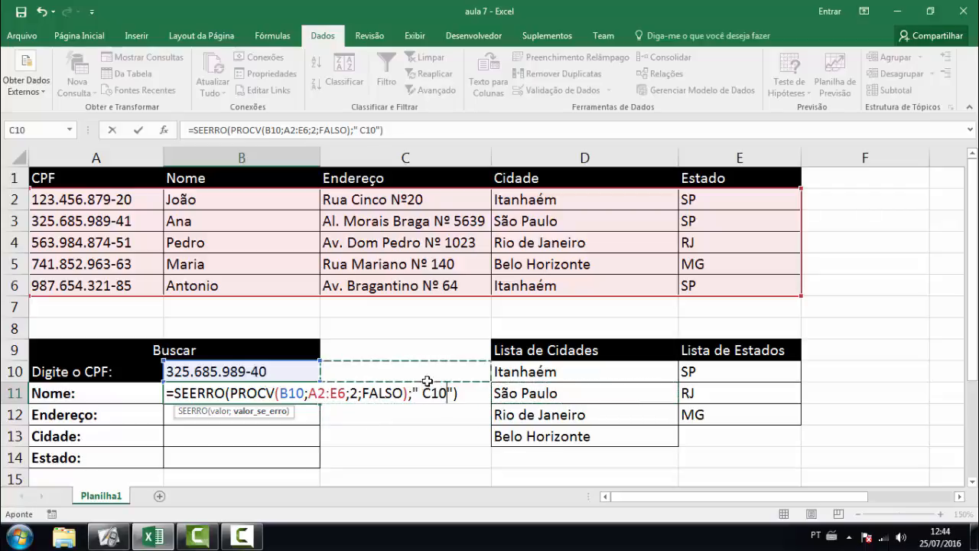
key("BackSpace")
key("BackSpace")
key("BackSpace")
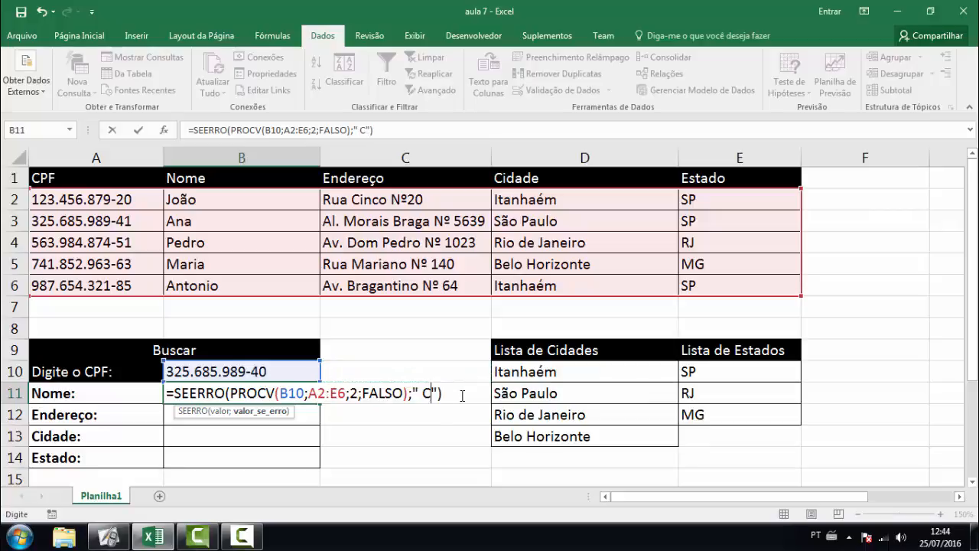
key("Return")
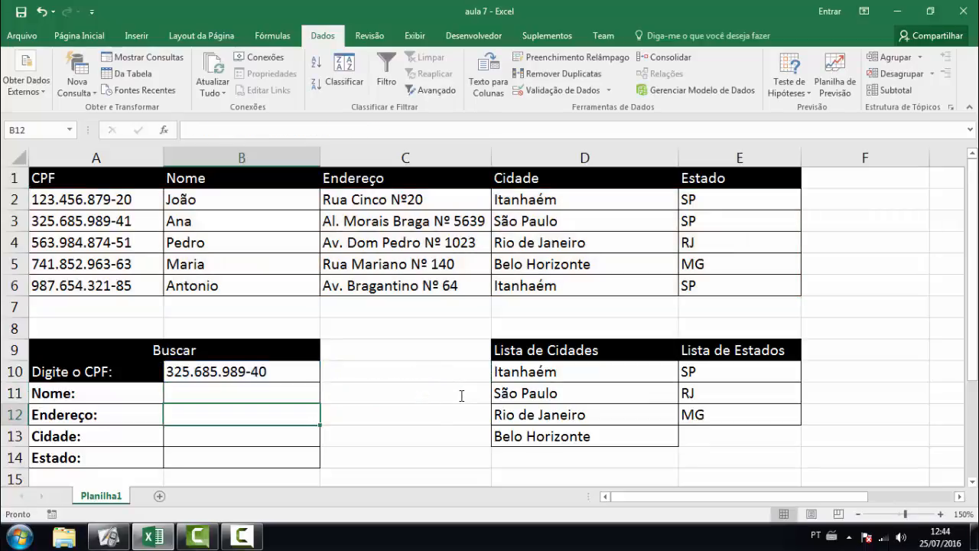
- Review the SEERRO formula in B11 against the search CPF in B10, leaving both cells as they are
left_click(236, 390)
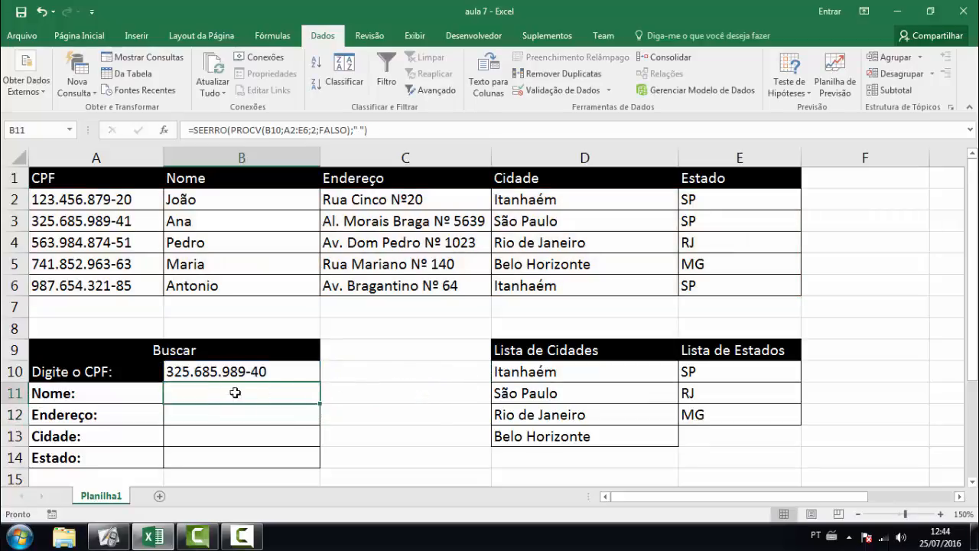
double_click(232, 393)
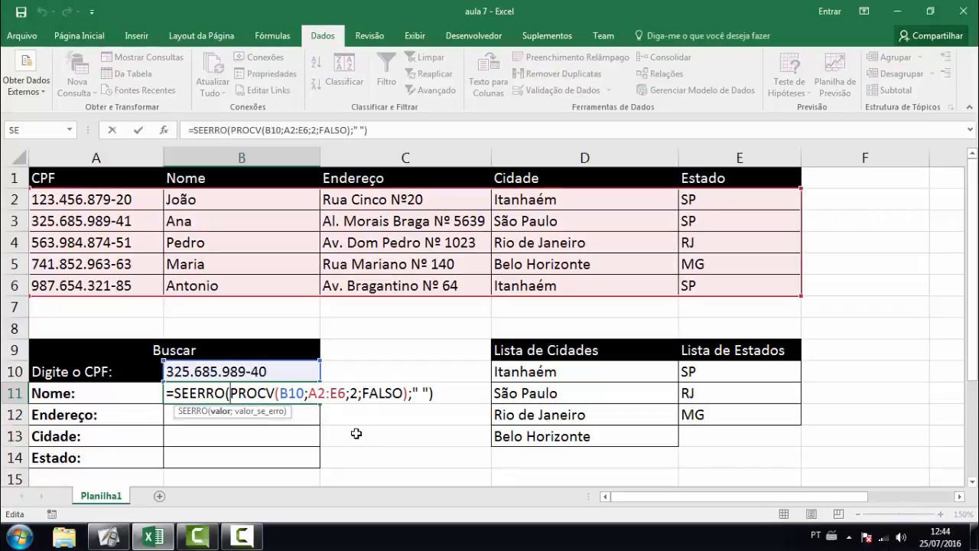
key("Return")
left_click(245, 372)
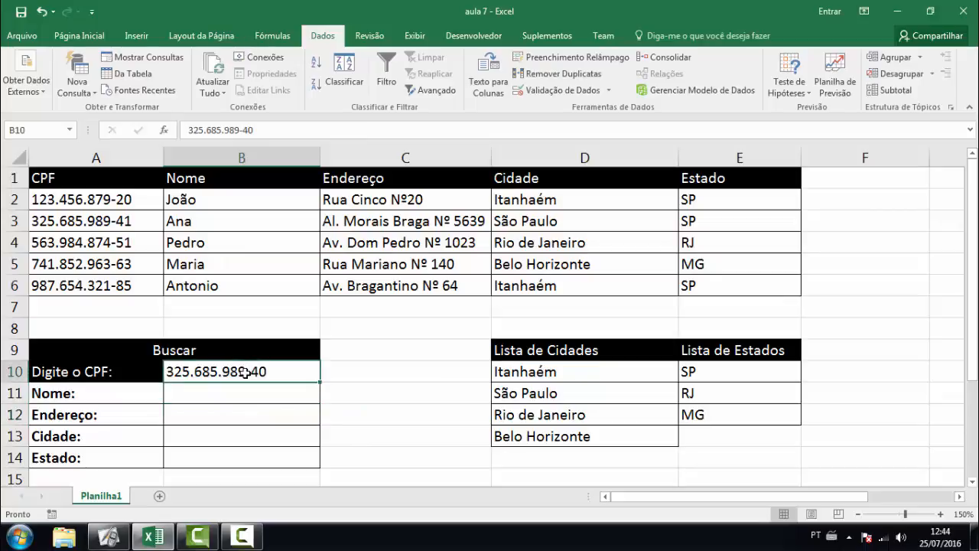
left_click(251, 393)
double_click(252, 393)
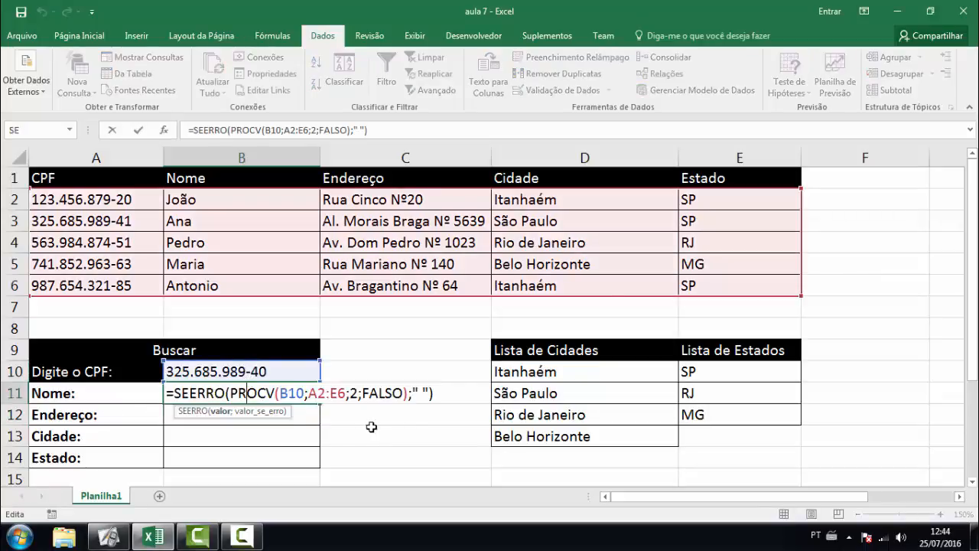
key("Escape")
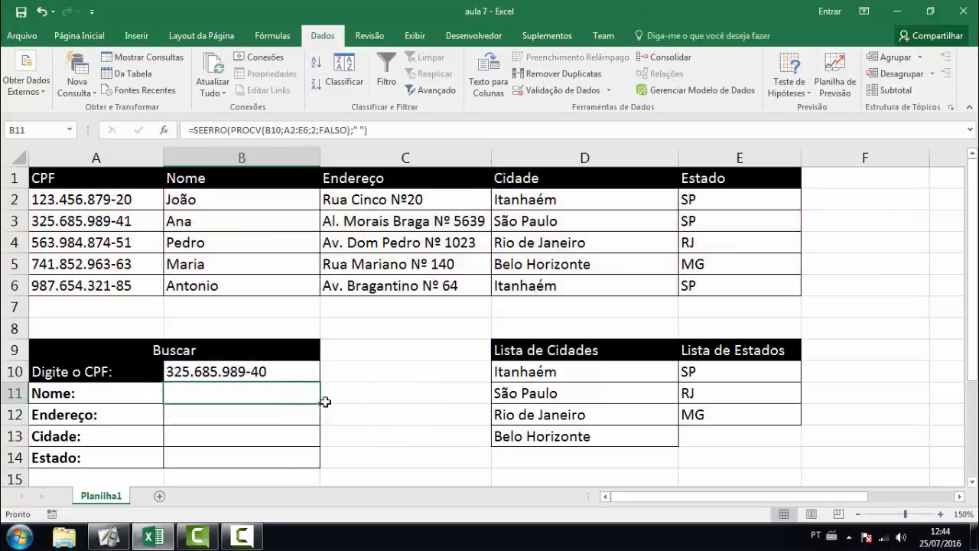
left_click_drag(318, 402, 308, 409)
left_click(302, 414)
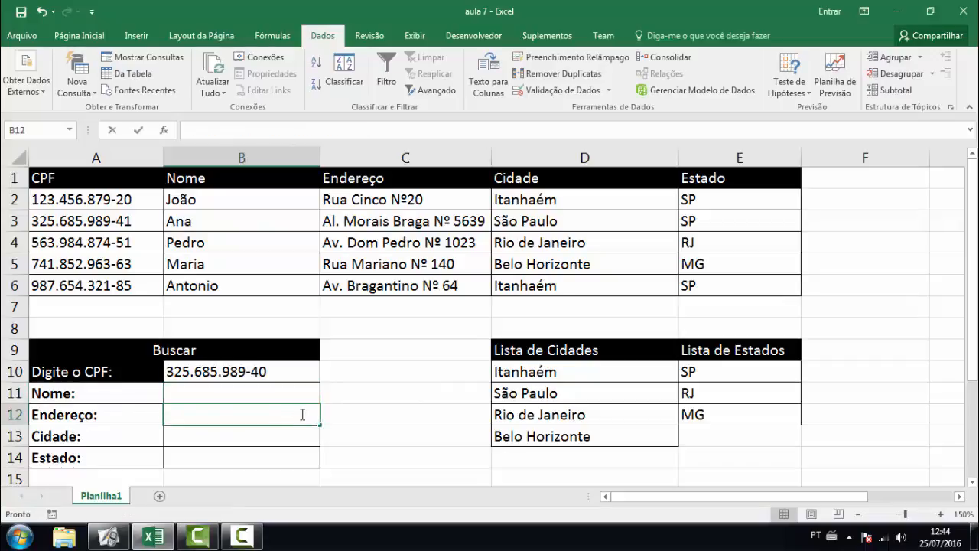
double_click(302, 414)
type("=")
key("BackSpace")
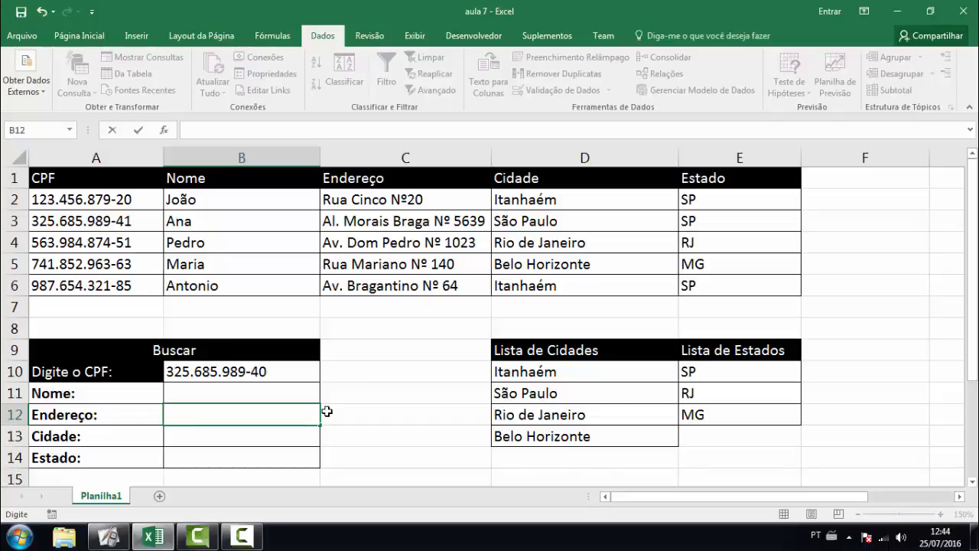
- Examine the table range A2:E6 used inside B11's PROCV formula
double_click(269, 388)
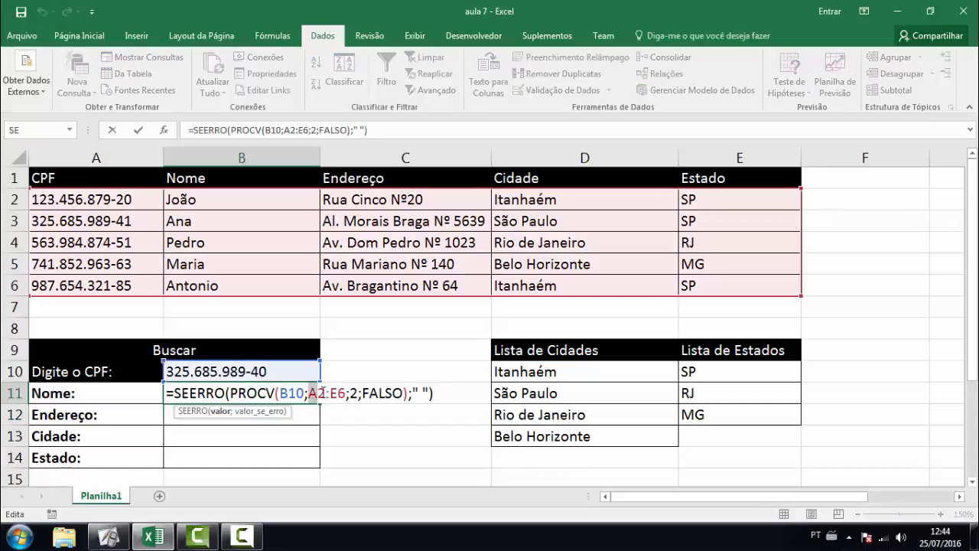
left_click_drag(308, 393, 346, 393)
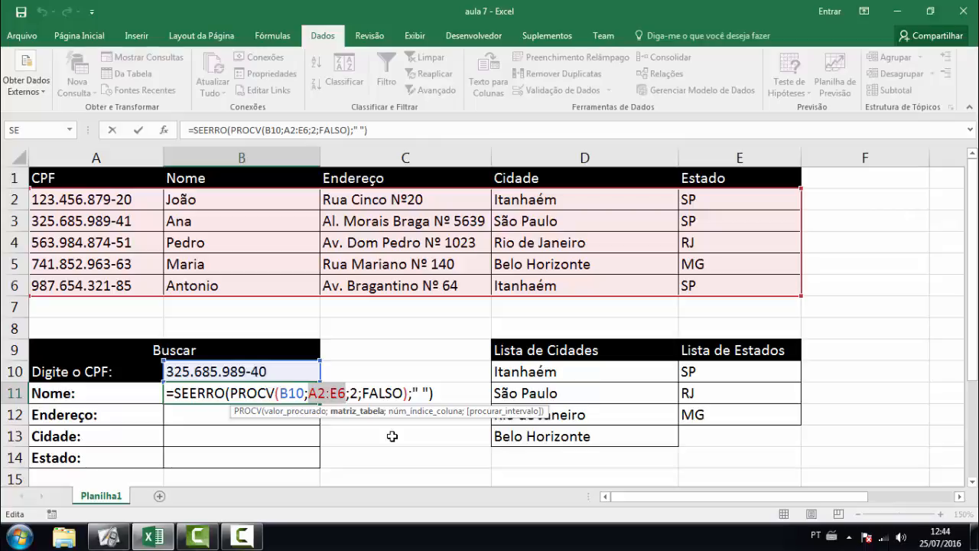
key("Return")
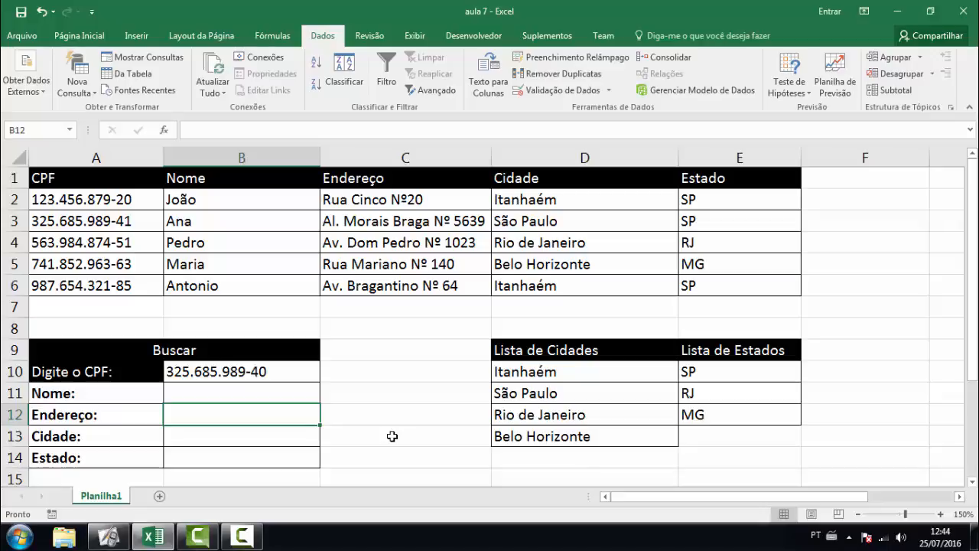
- Name the customer data range A2:E6 DADOS
left_click(389, 345)
left_click_drag(115, 199, 710, 290)
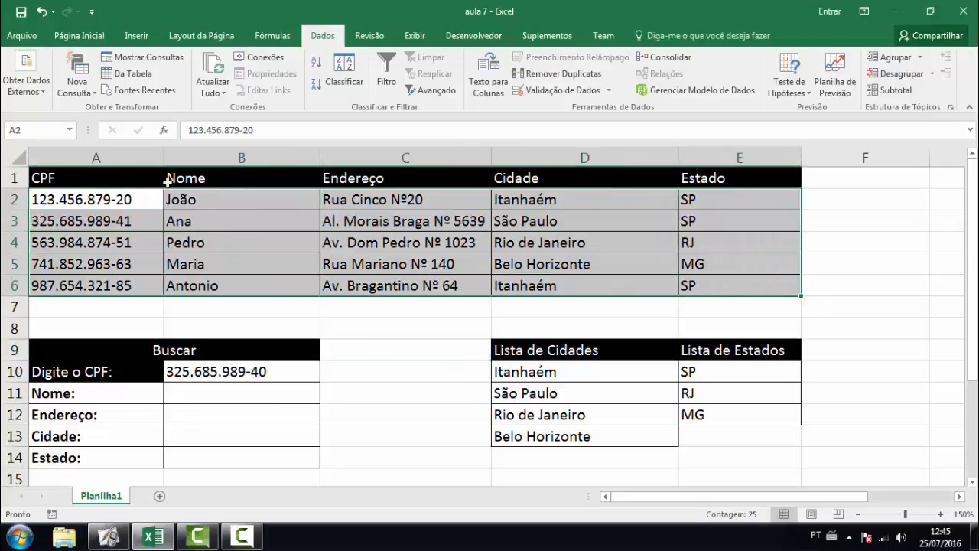
left_click(179, 257)
left_click(100, 200)
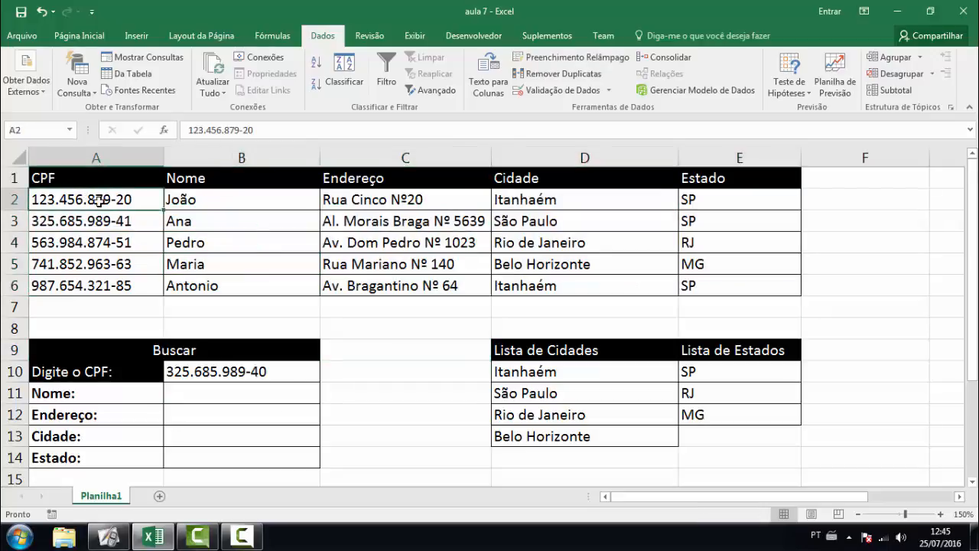
left_click_drag(100, 200, 748, 283)
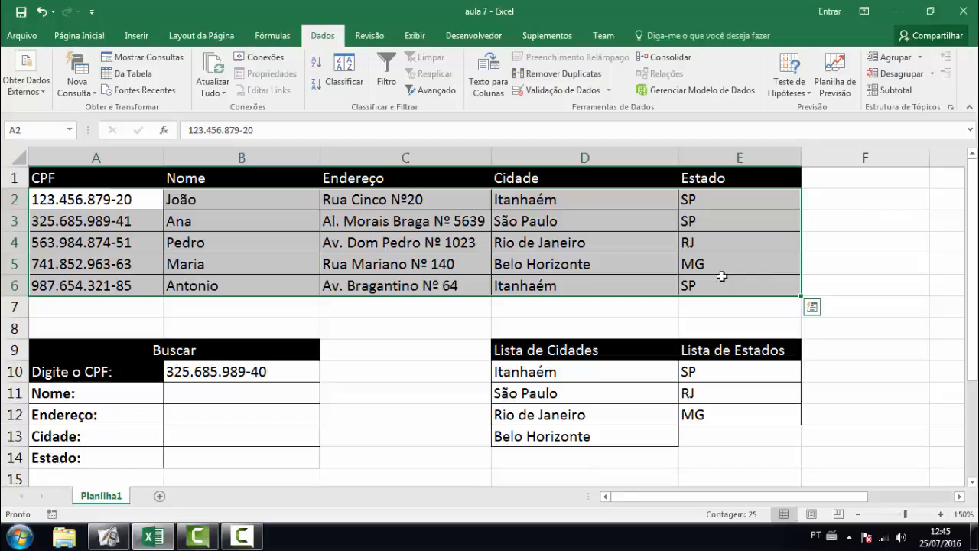
left_click(32, 131)
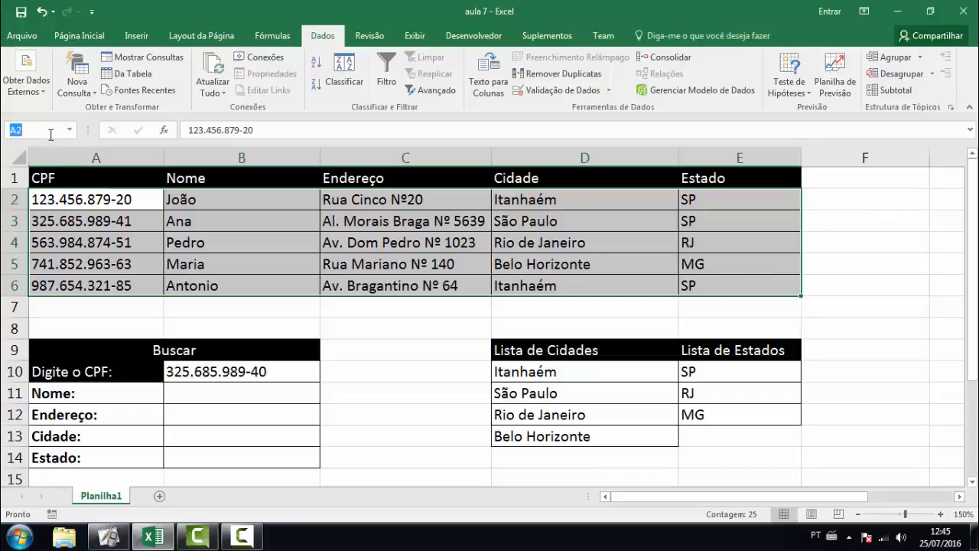
type("DADOS")
key("Return")
- Reselect the customer data A2:E6 to check the range's assigned name
left_click(392, 355)
left_click_drag(81, 199, 716, 290)
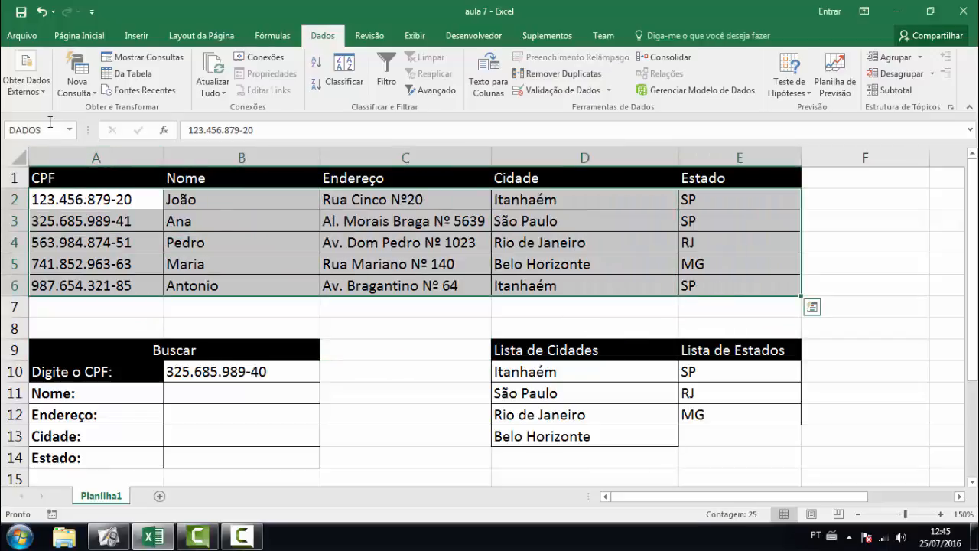
left_click(332, 347)
left_click_drag(94, 197, 704, 289)
- Start the Endereço formula in B12 with a PROCV function nested inside SEERRO
left_click(234, 414)
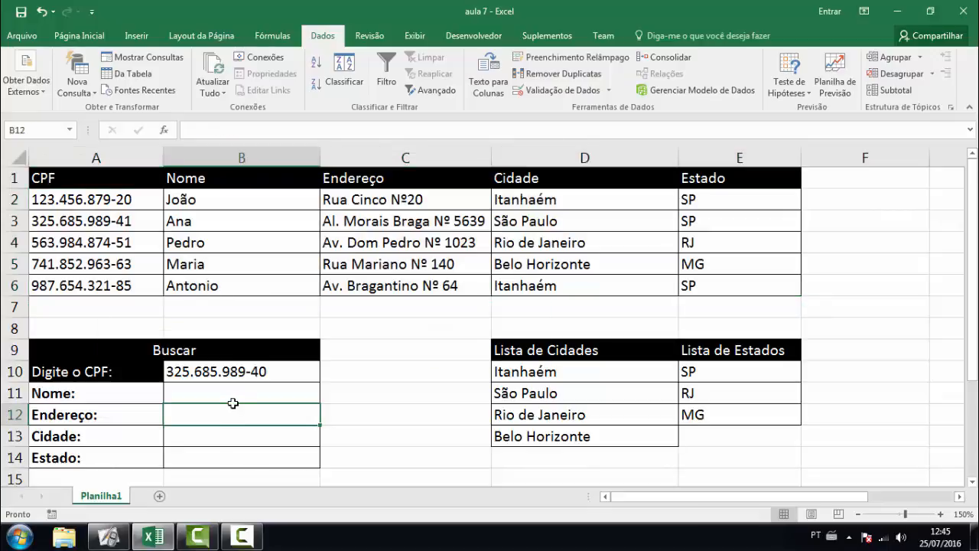
type("=SE")
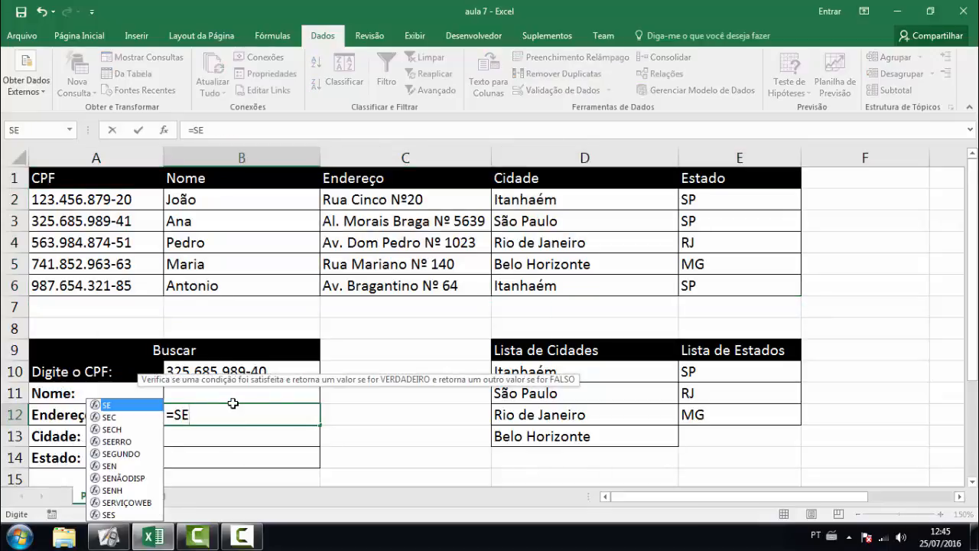
key("Down")
key("Down")
key("Down")
key("Tab")
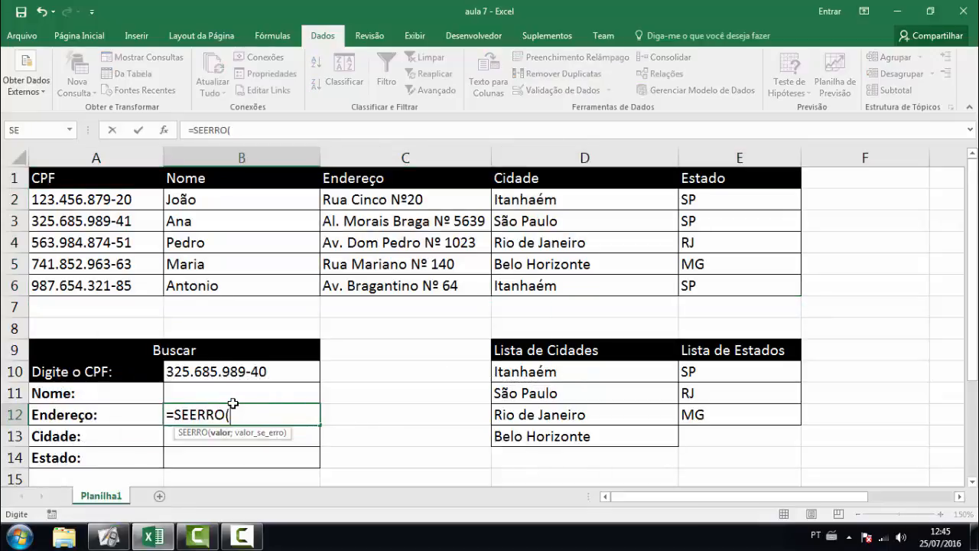
type("PRO")
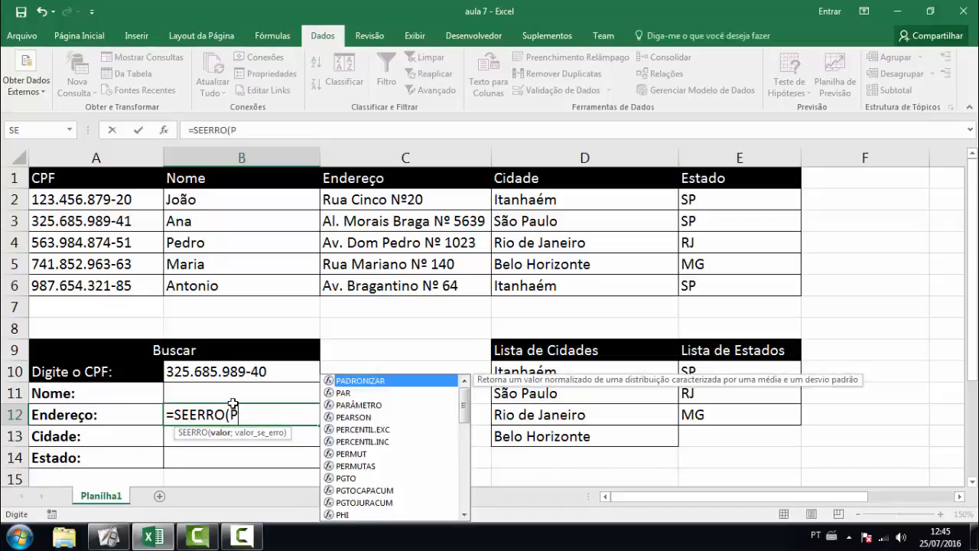
key("Down")
key("Down")
key("Down")
key("Down")
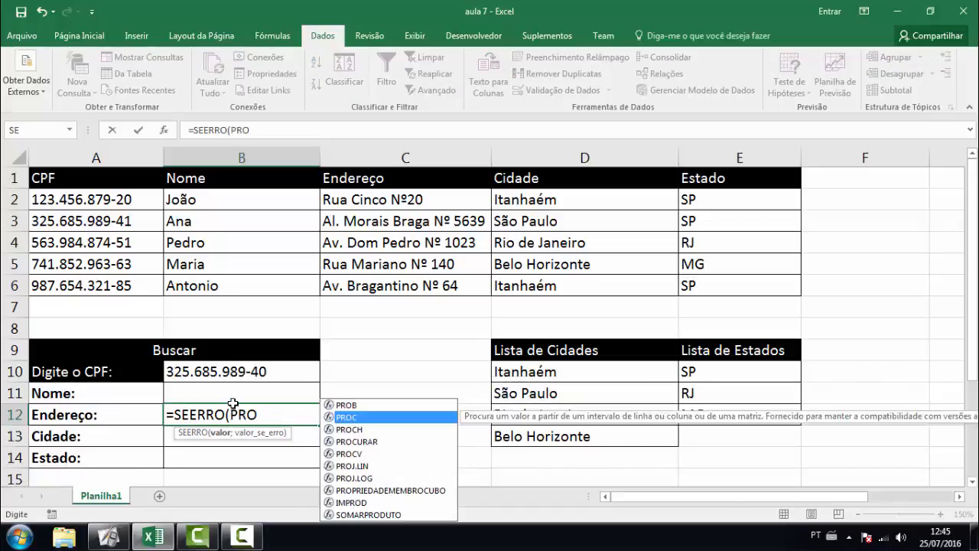
key("Tab")
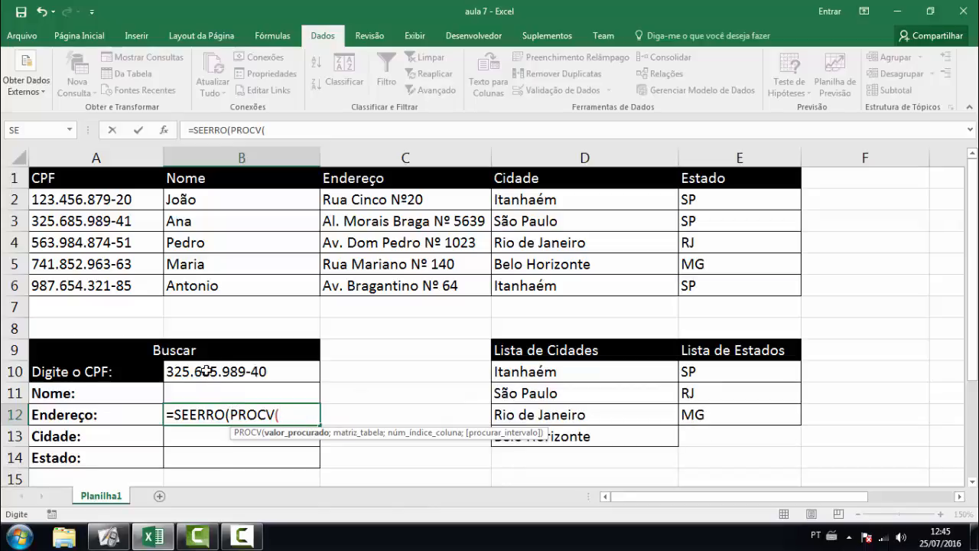
- Give B12's PROCV the lookup value B10 and the named range DADOS as its table array
left_click(205, 371)
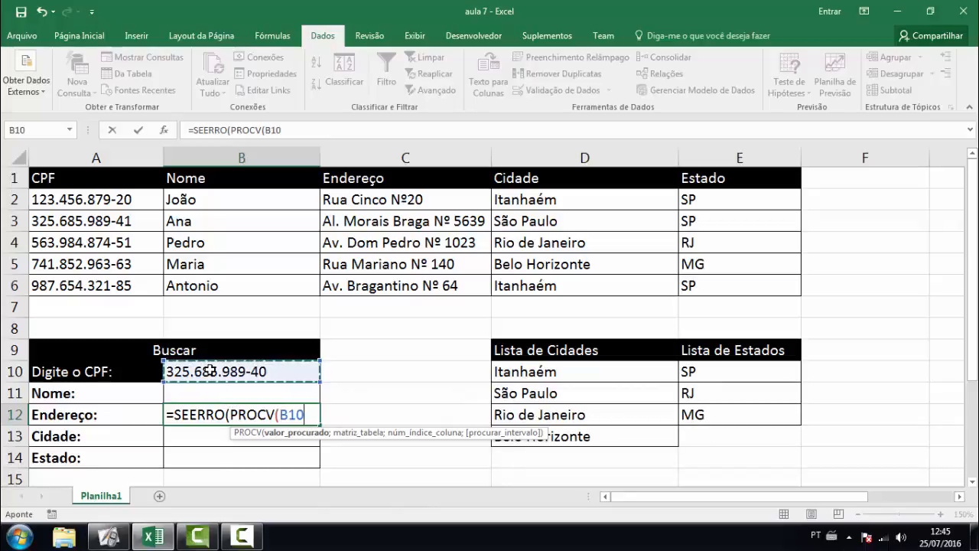
type(";")
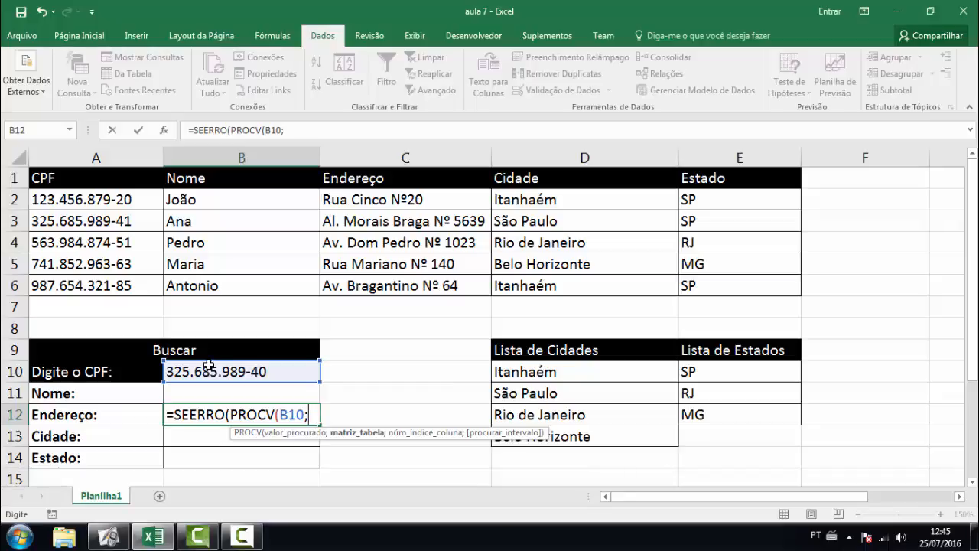
type("DA")
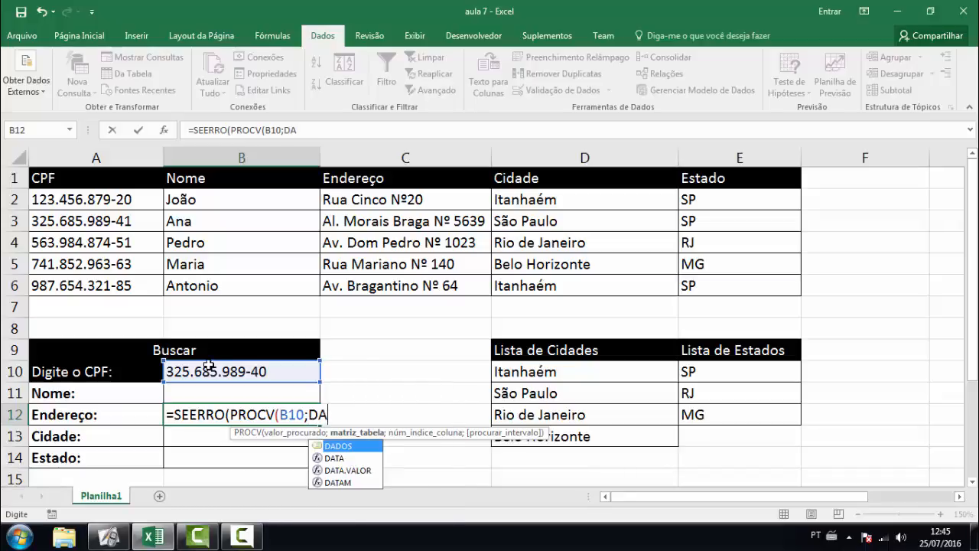
key("Return")
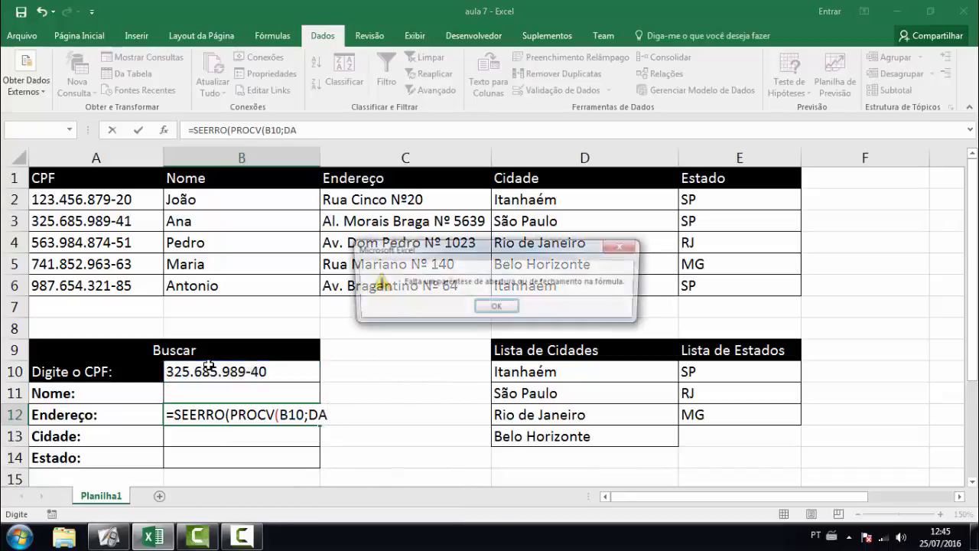
left_click(496, 308)
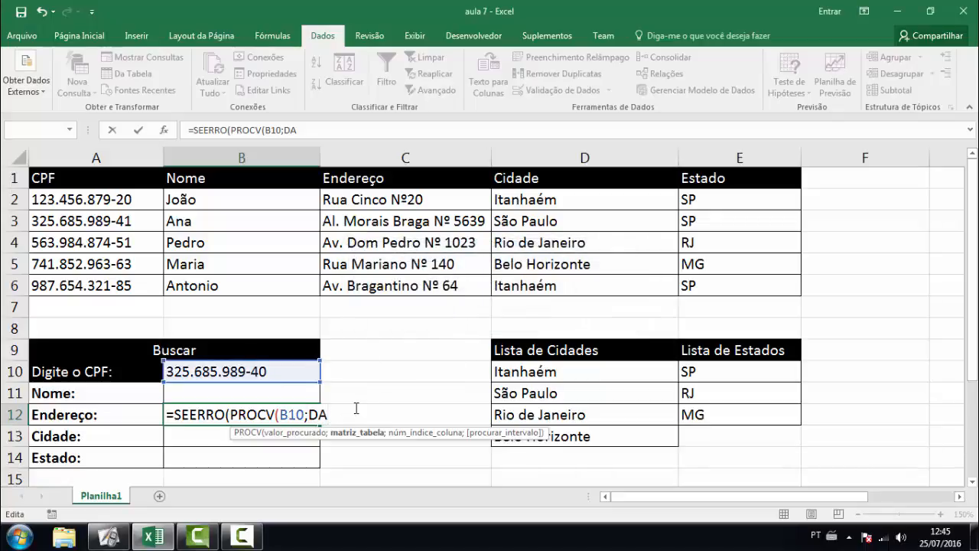
type("D")
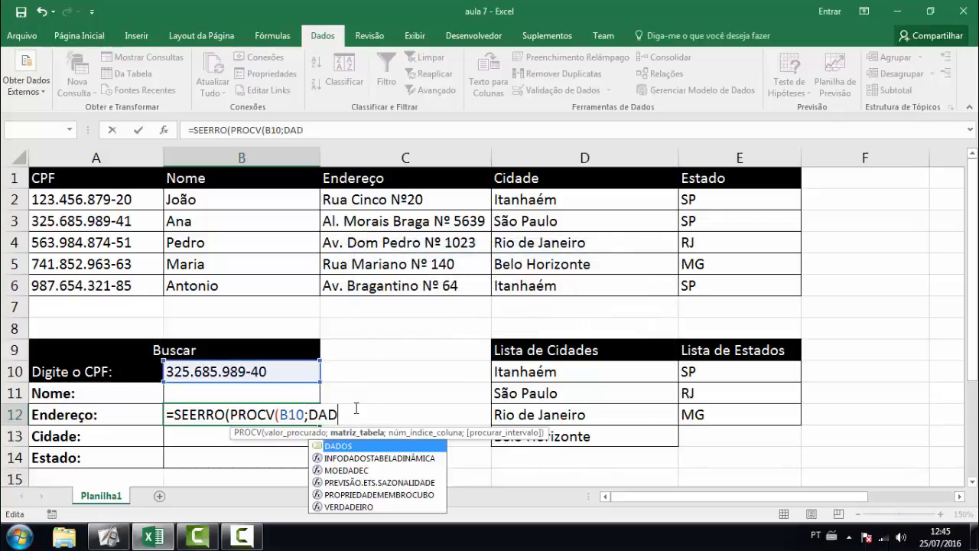
double_click(342, 448)
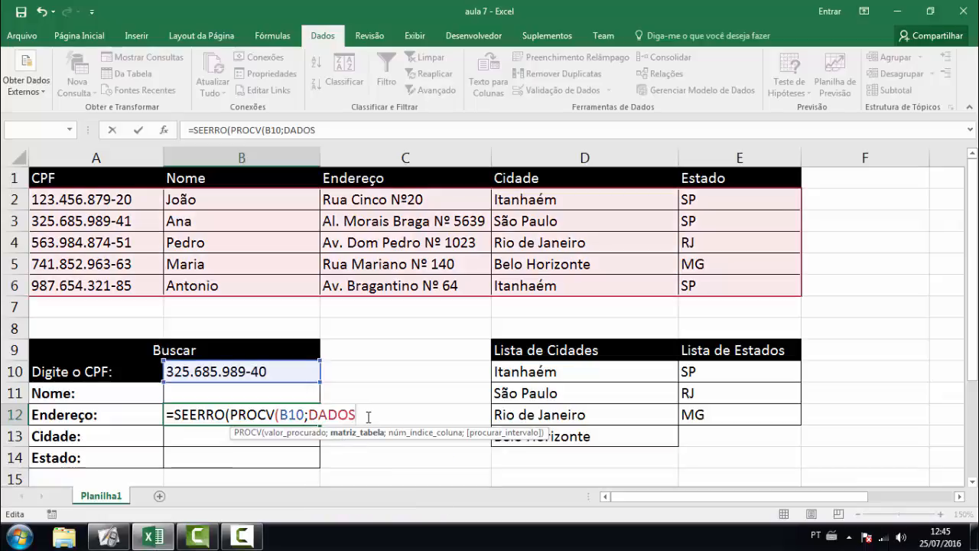
- Complete B12's formula with column index 3, exact match FALSO, and an empty text "" as SEERRO's error value
type(";")
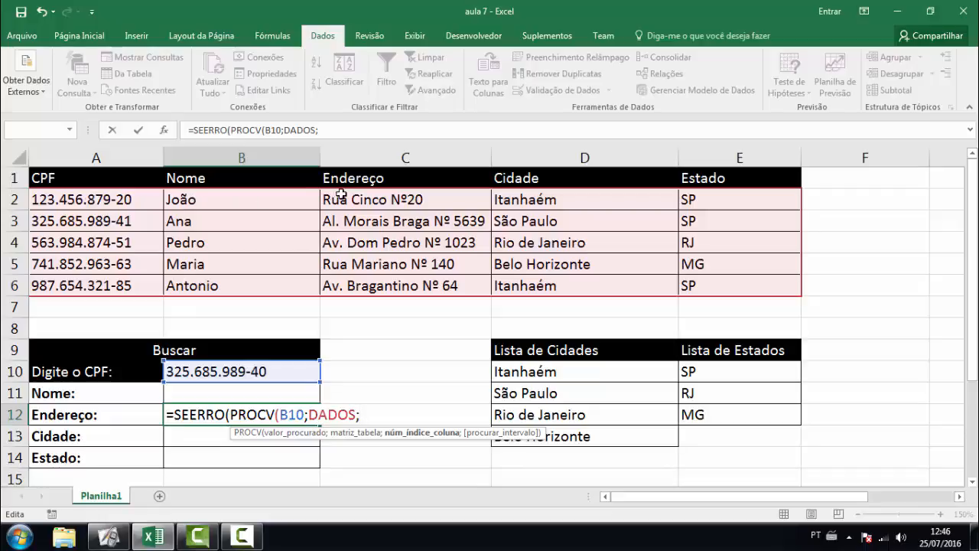
type("3;")
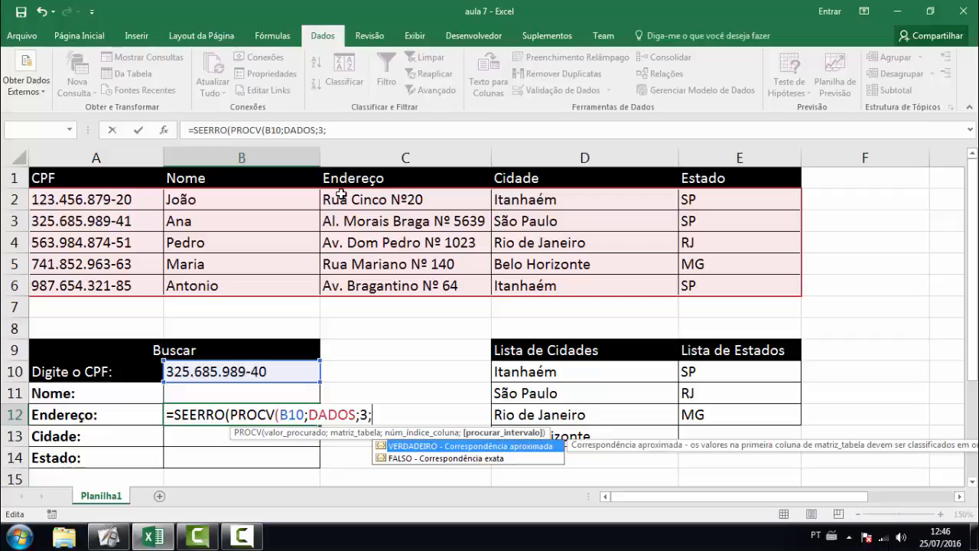
key("Down")
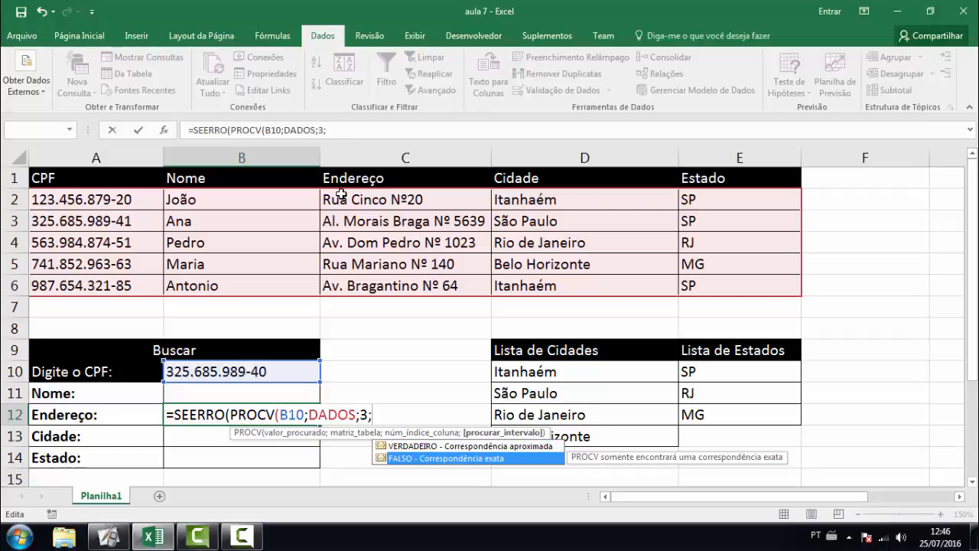
key("Tab")
type(")")
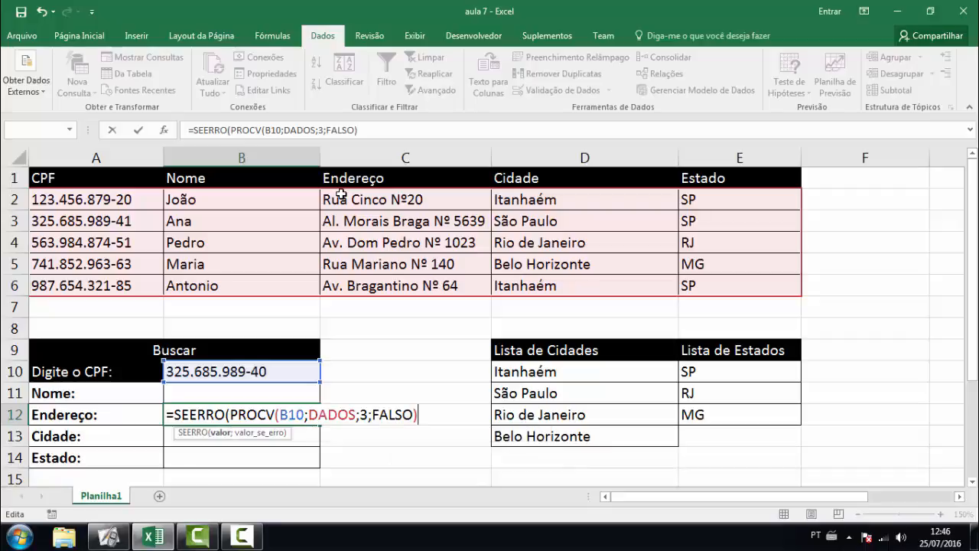
type(";")
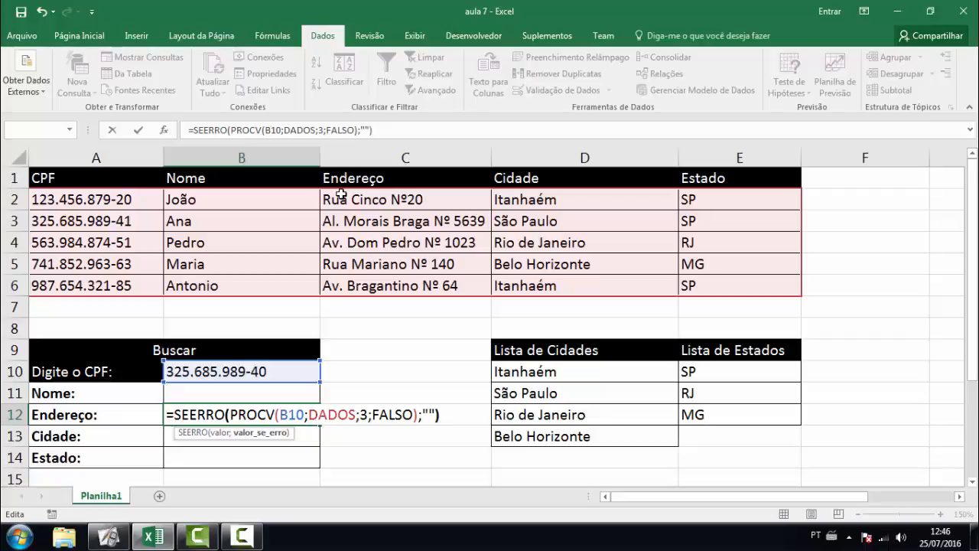
key("Return")
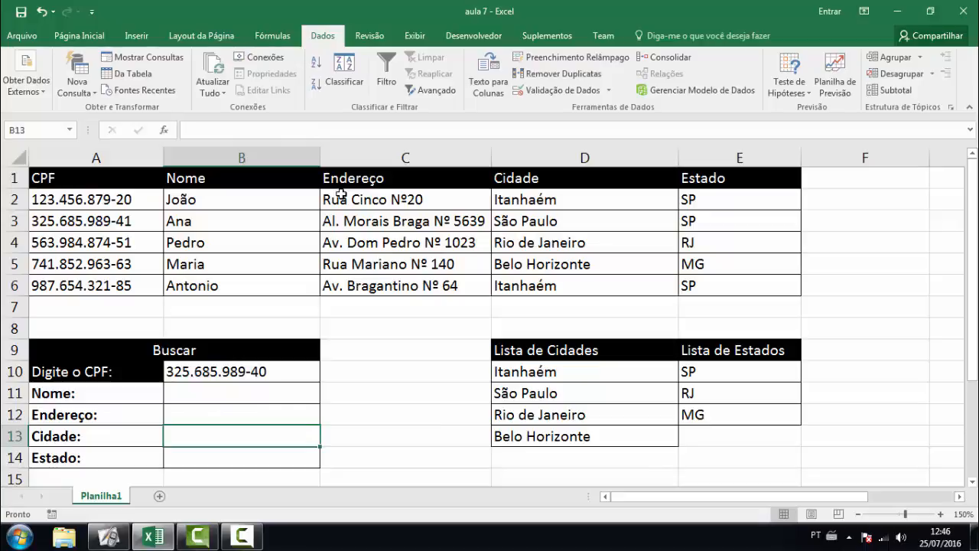
- Correct the search CPF in B10 to match the customer in row 3, and widen column B to fit the address
left_click(218, 374)
key("F2")
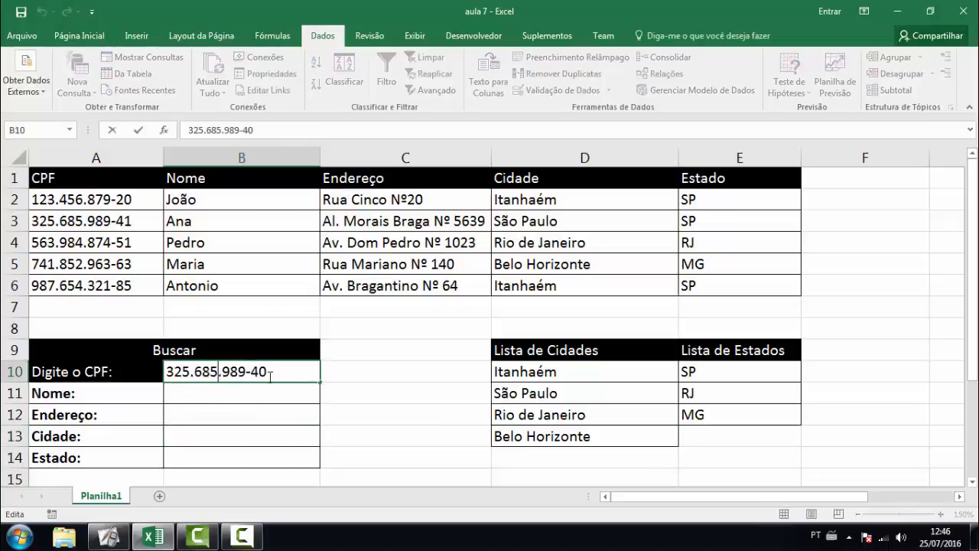
key("BackSpace")
type("1")
key("Return")
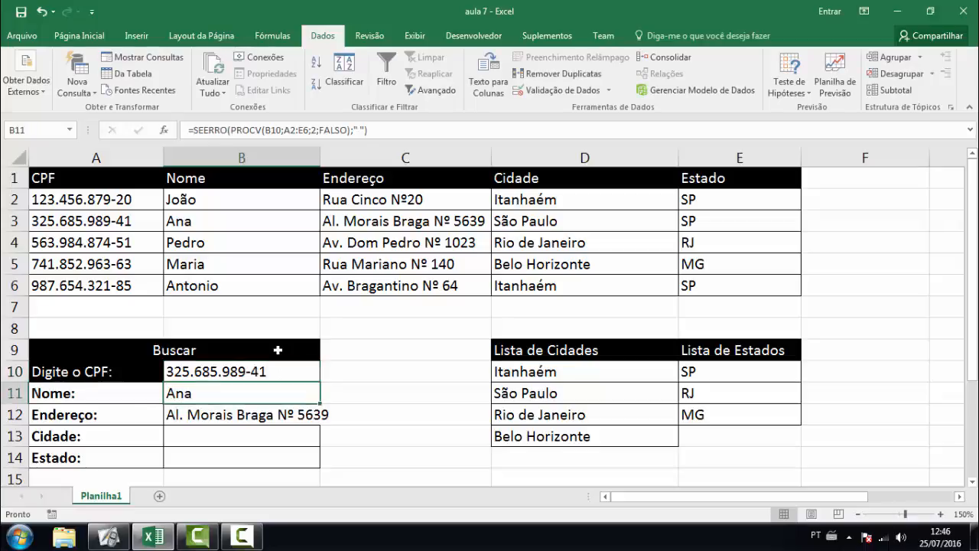
left_click_drag(320, 158, 331, 157)
- Compare the formulas behind the Nome cell B11 and the Endereço cell B12
left_click(257, 413)
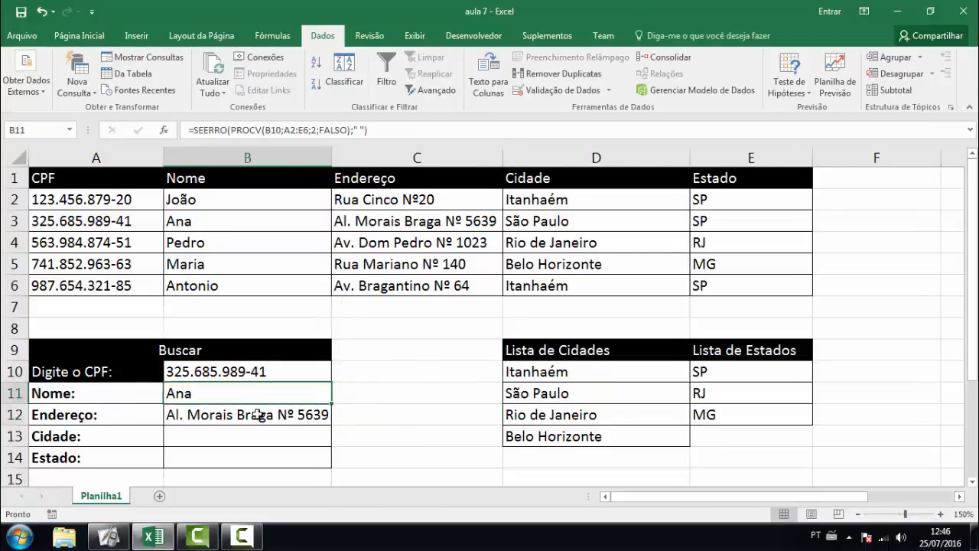
left_click(257, 394)
left_click(260, 414)
left_click(264, 394)
double_click(269, 411)
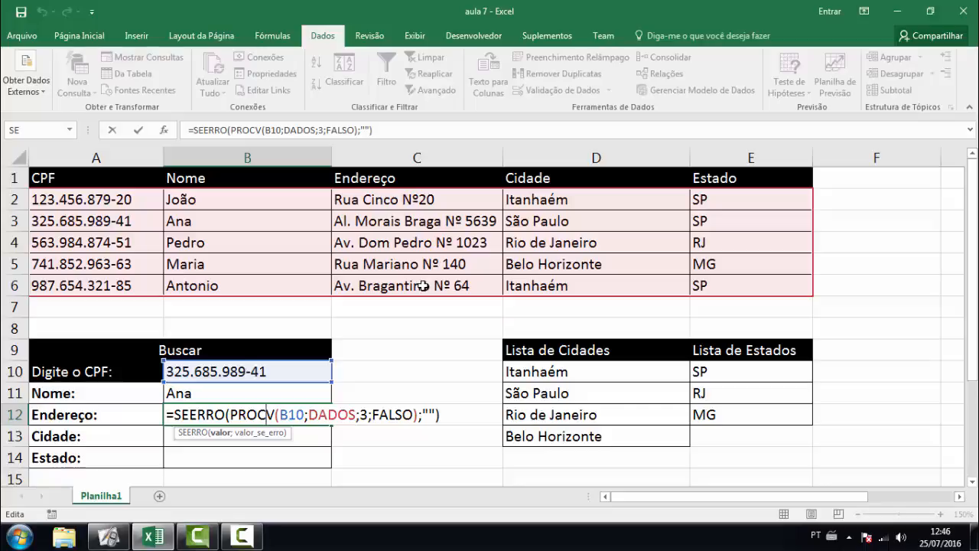
key("Return")
- Copy the Endereço formula from B12 down through B14 and check the copied formula in B13
left_click(313, 416)
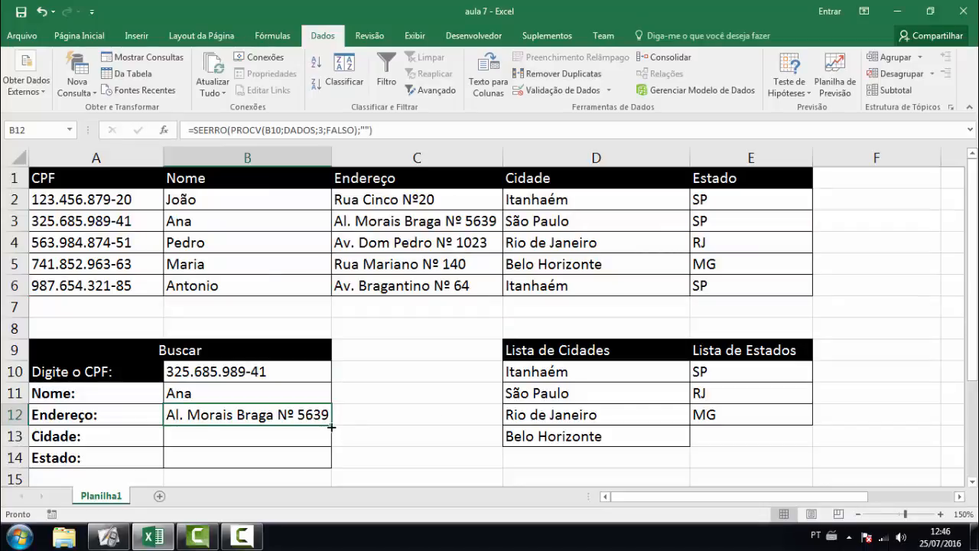
left_click_drag(331, 426, 335, 468)
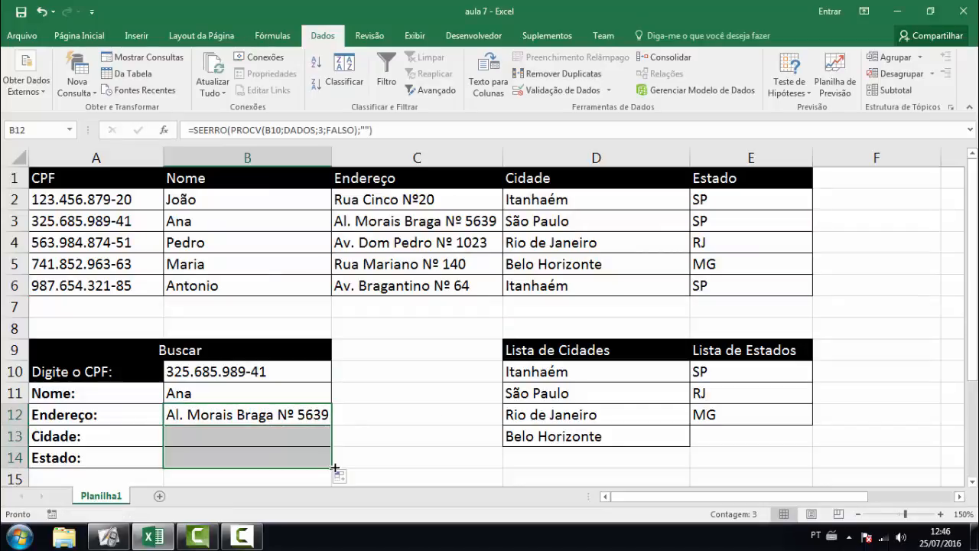
double_click(276, 436)
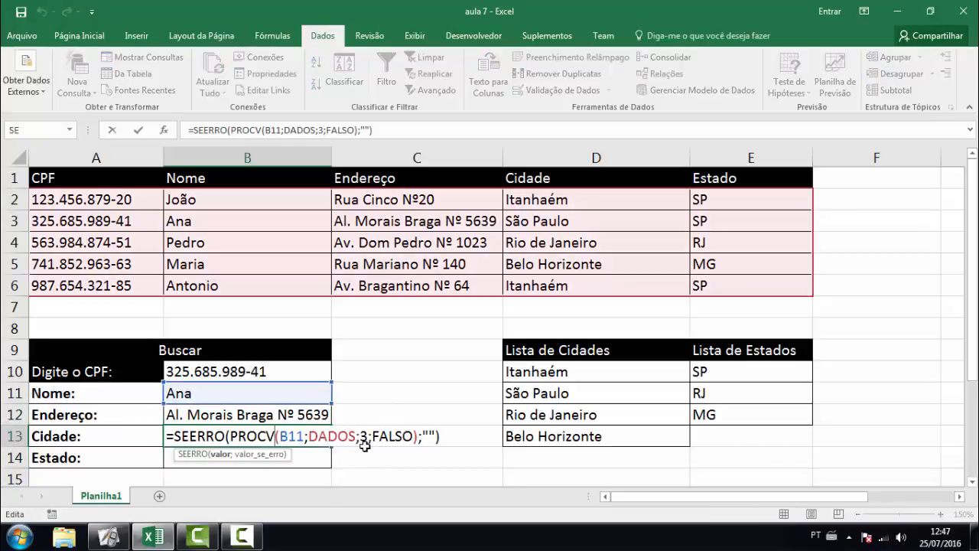
key("Return")
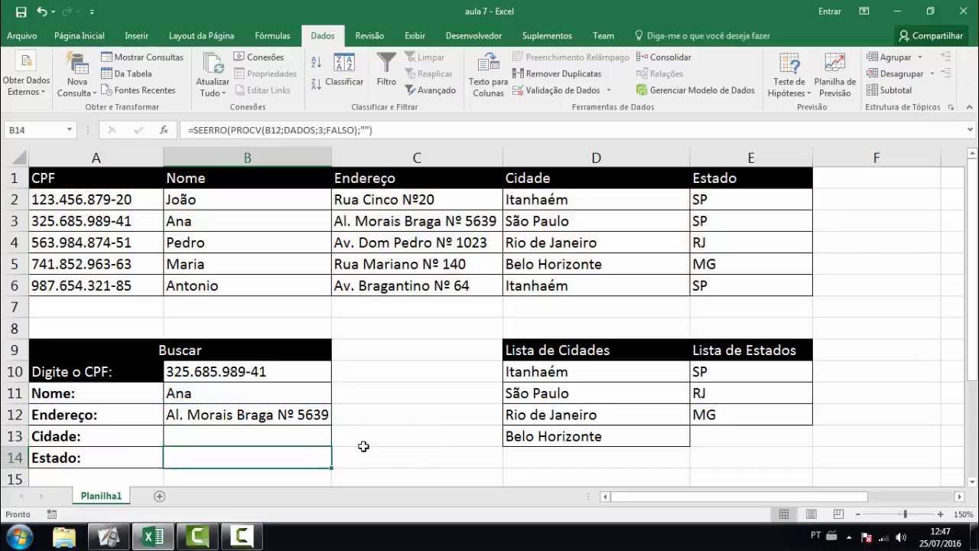
- Examine the lookup value reference in the Cidade formula in B13, leaving the formula unedited
left_click(299, 435)
double_click(299, 434)
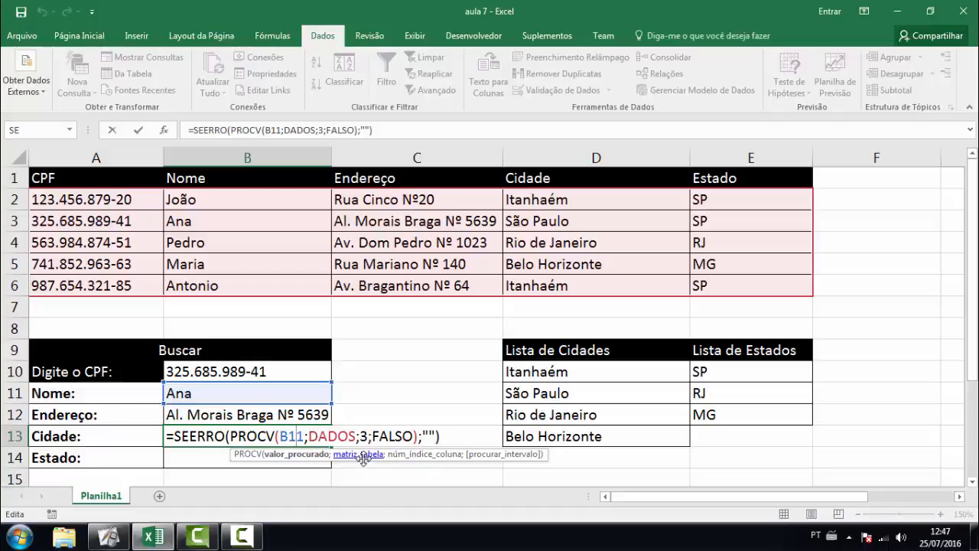
left_click(303, 452)
double_click(285, 435)
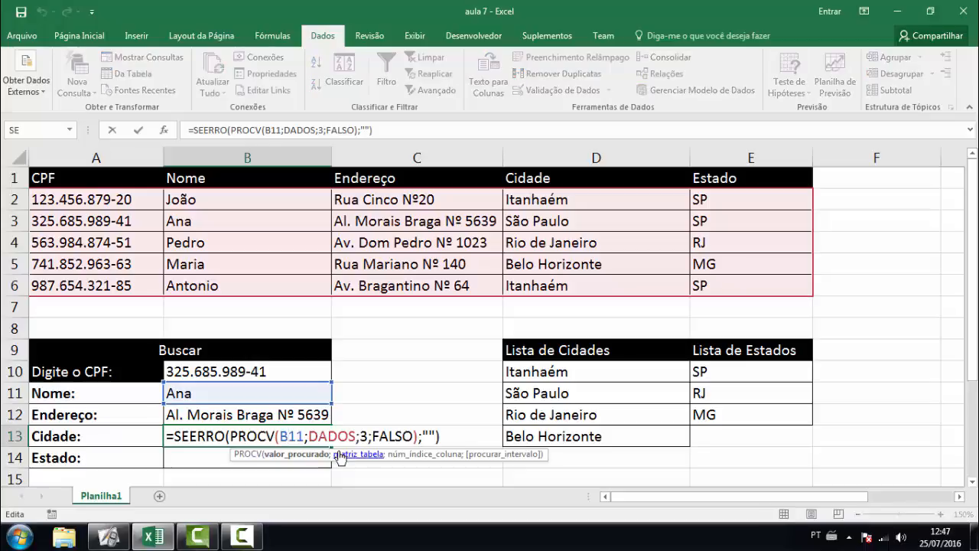
key("Escape")
- Examine the DADOS table array and the lookup value reference in the Endereço formula in B12
double_click(265, 417)
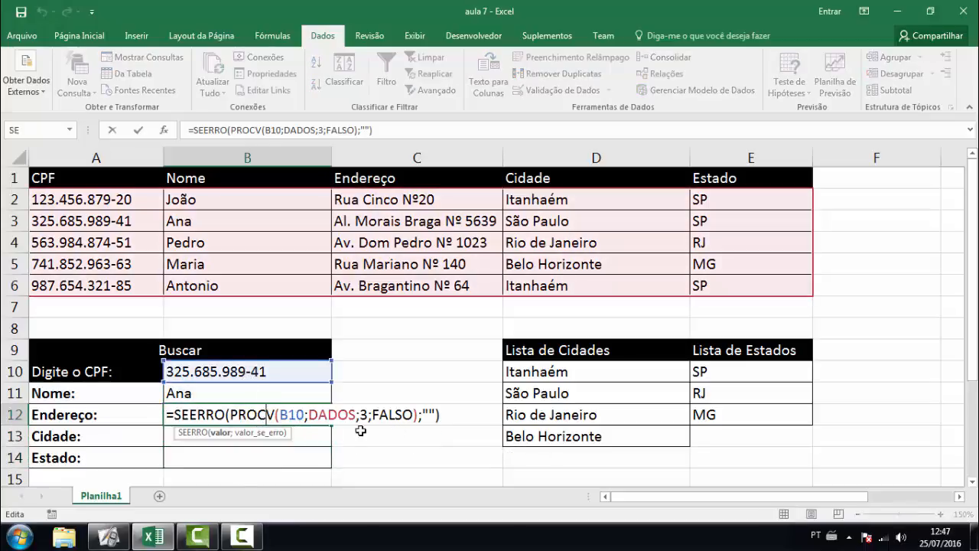
left_click_drag(310, 411, 357, 414)
key("Return")
left_click(294, 418)
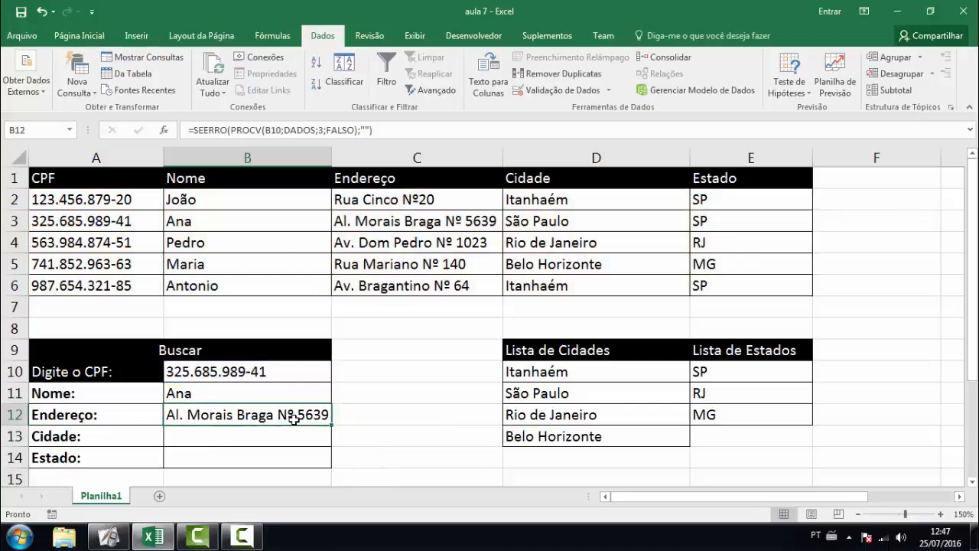
double_click(294, 418)
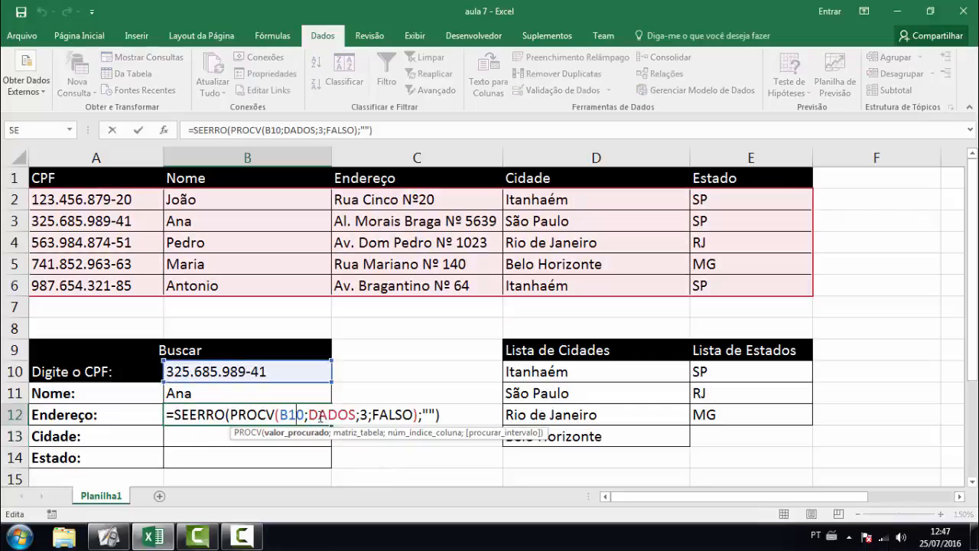
left_click_drag(312, 415, 355, 415)
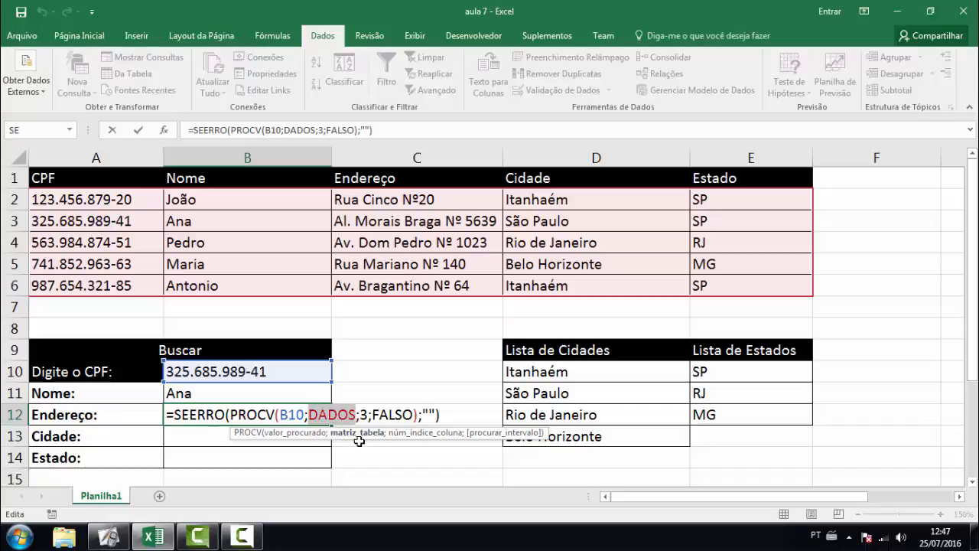
left_click(278, 415)
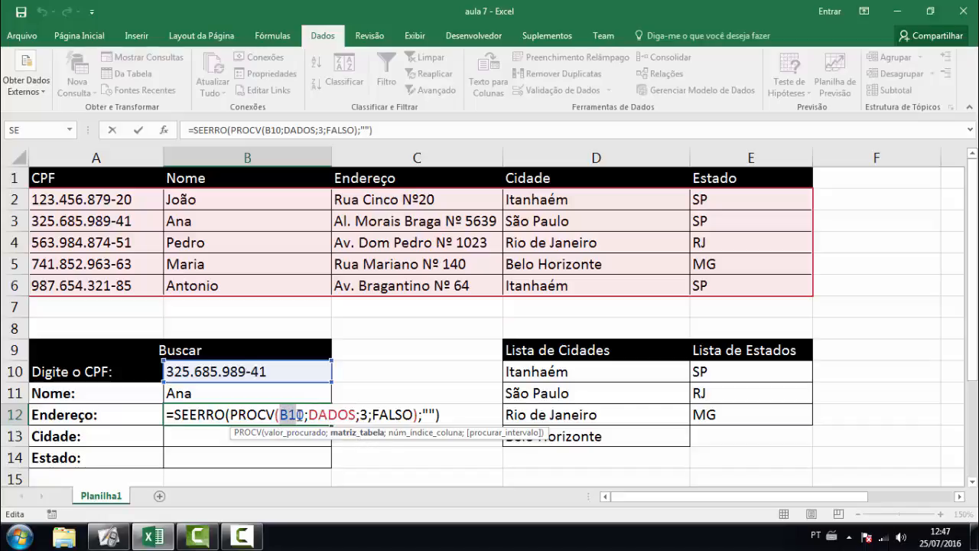
key("Return")
- Examine how the lookup value reference shifted in the copied formulas of B13 and B14
double_click(265, 434)
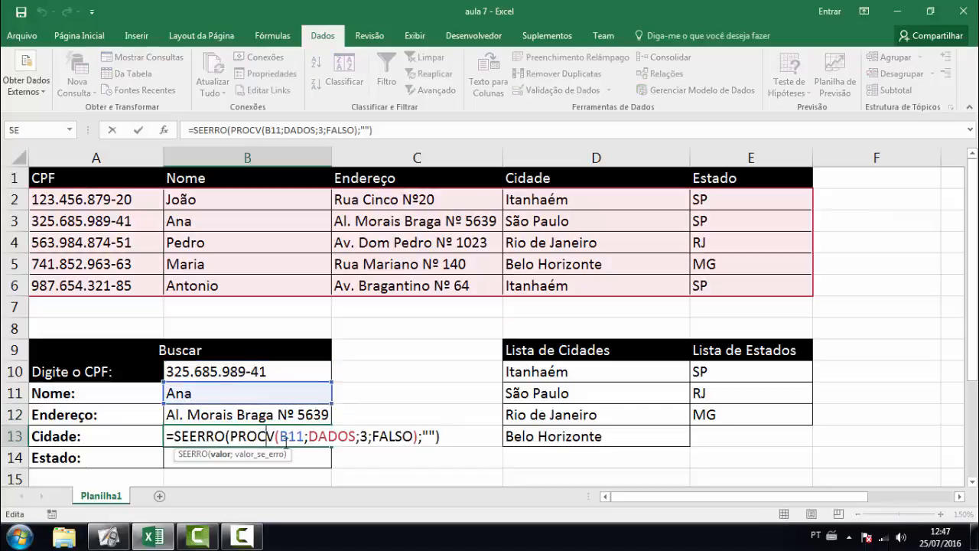
left_click_drag(279, 436, 304, 437)
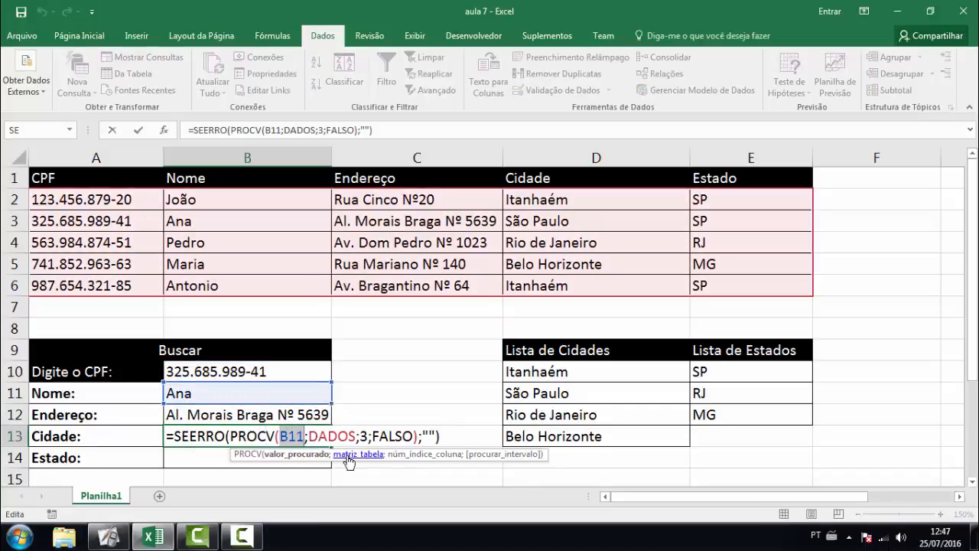
key("Return")
double_click(274, 456)
left_click_drag(277, 457, 305, 457)
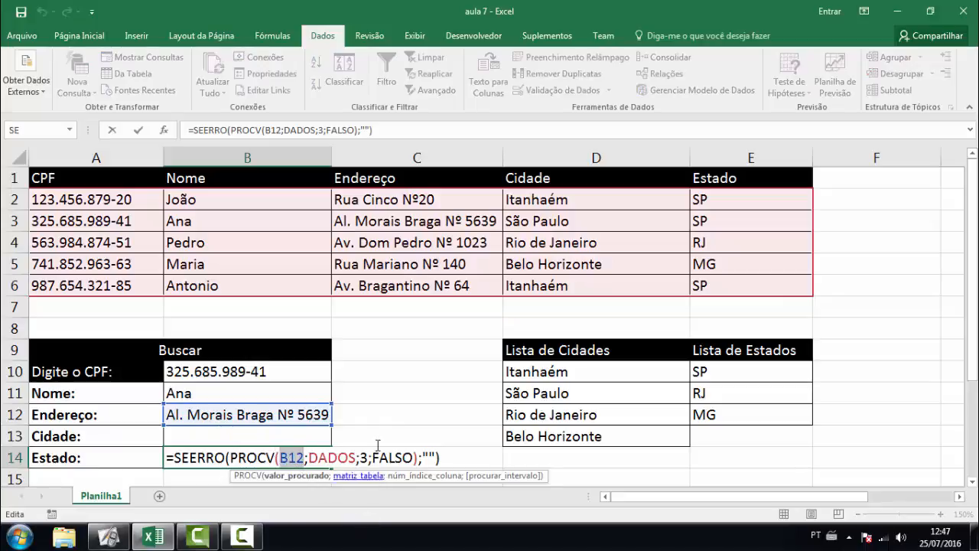
key("Return")
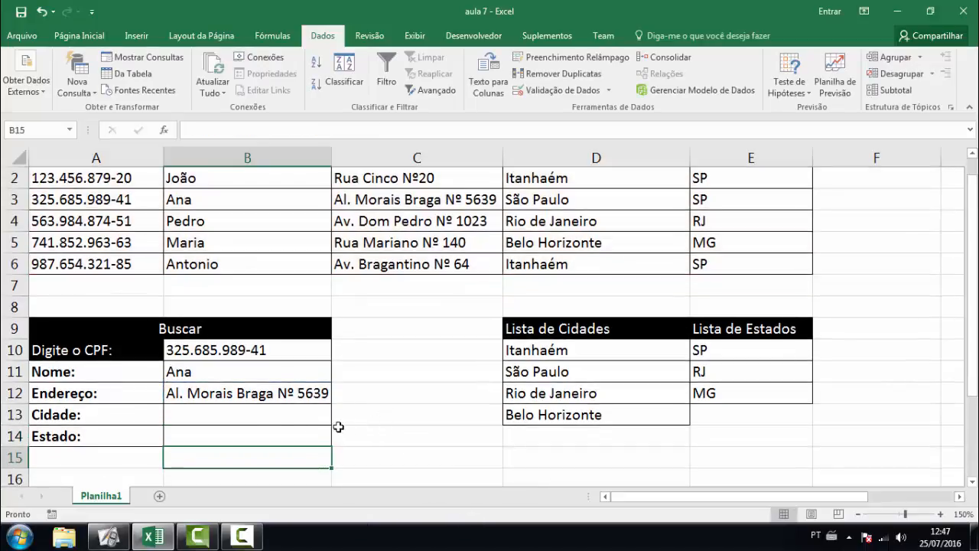
- Clear the Endereço formula in B12 and replace the table array in B11's PROCV with the named range DADOS
left_click(241, 392)
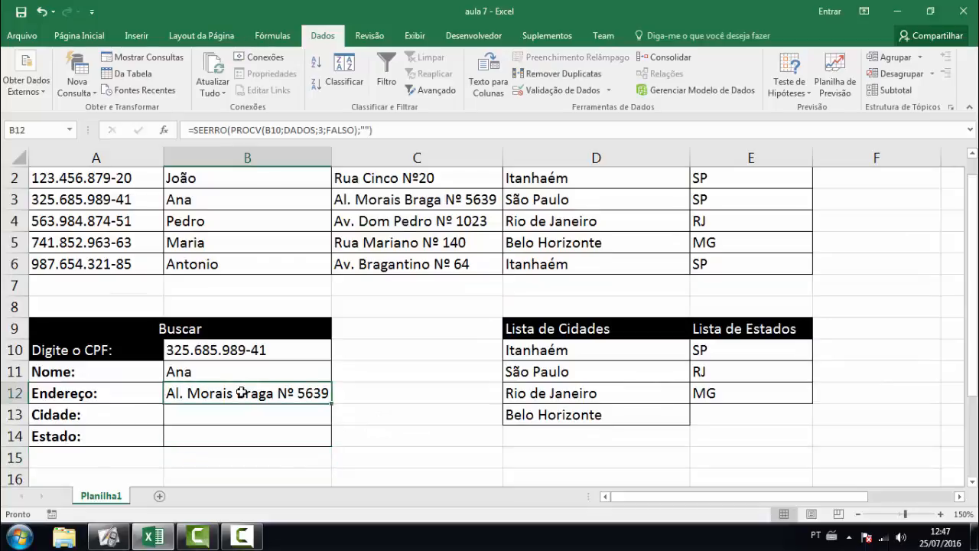
key("Delete")
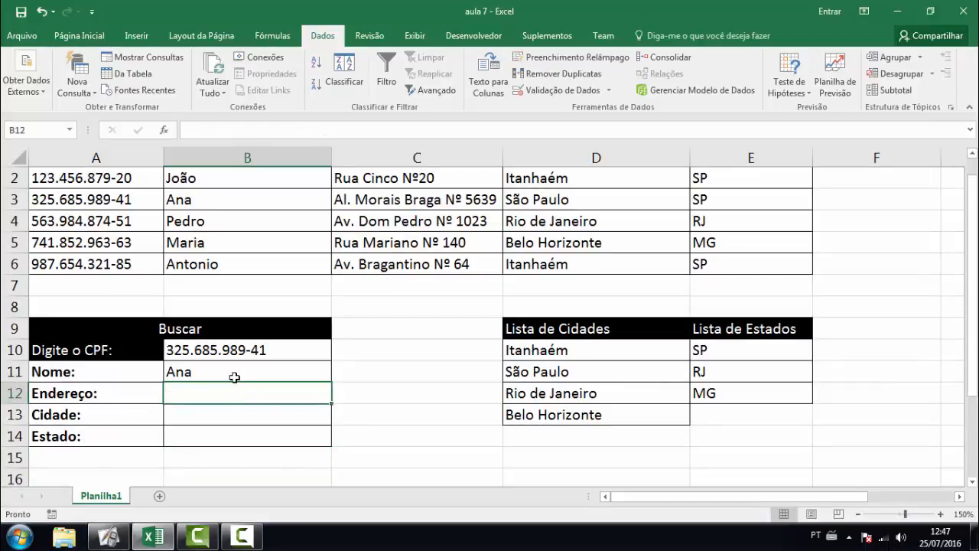
double_click(234, 373)
left_click_drag(344, 371, 309, 371)
type("DAD;2;FALSO);\" \")")
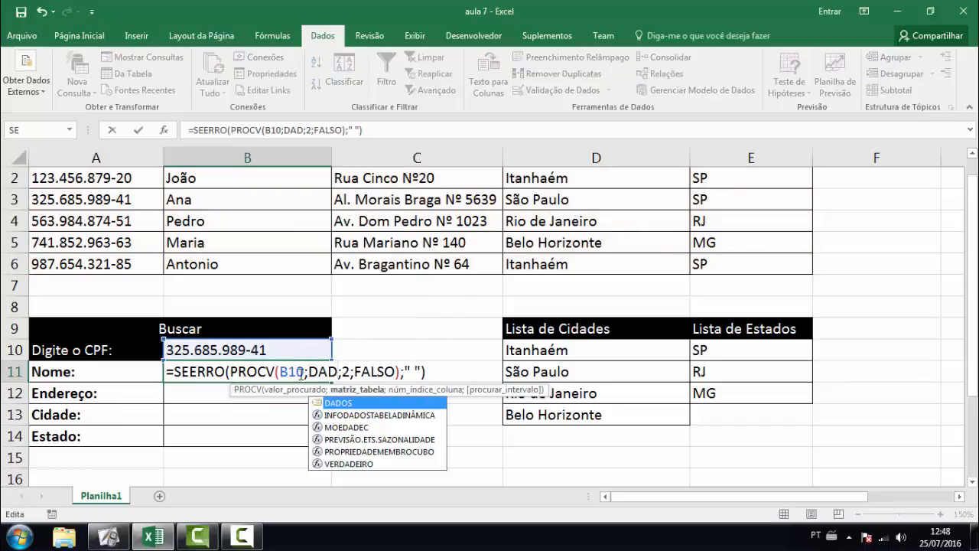
left_click(348, 406)
double_click(344, 403)
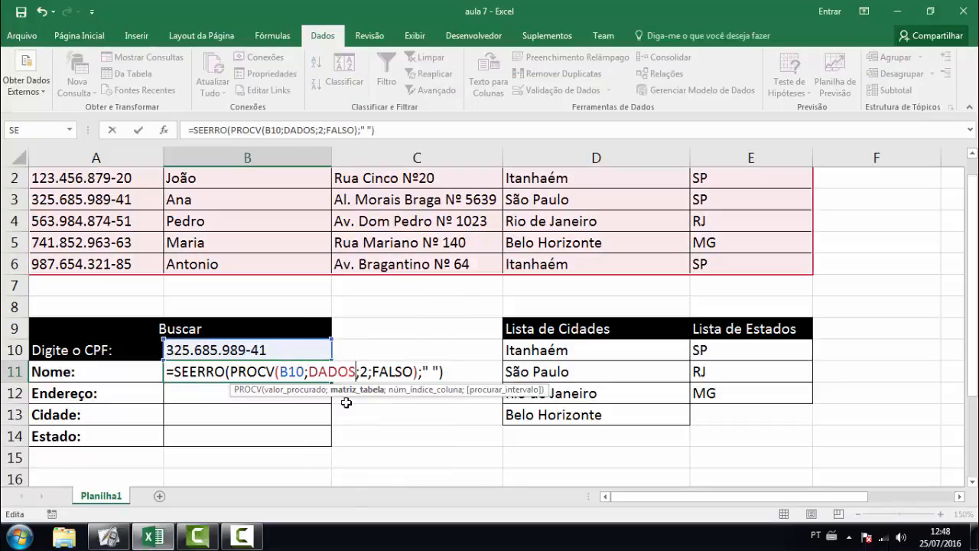
key("Return")
- Make the lookup value in B11's PROCV absolute as $B$10 by adding dollar signs before the column and the row
double_click(275, 375)
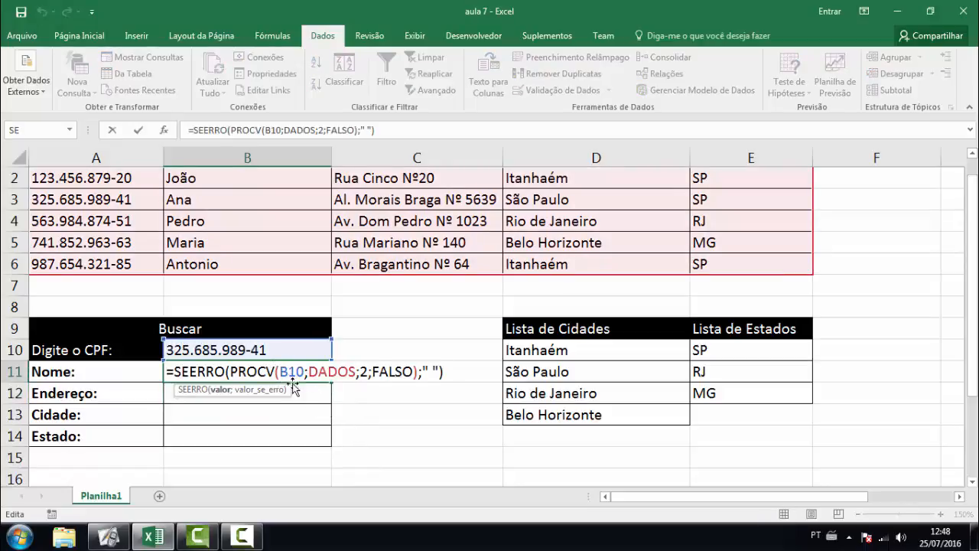
left_click_drag(279, 375, 307, 375)
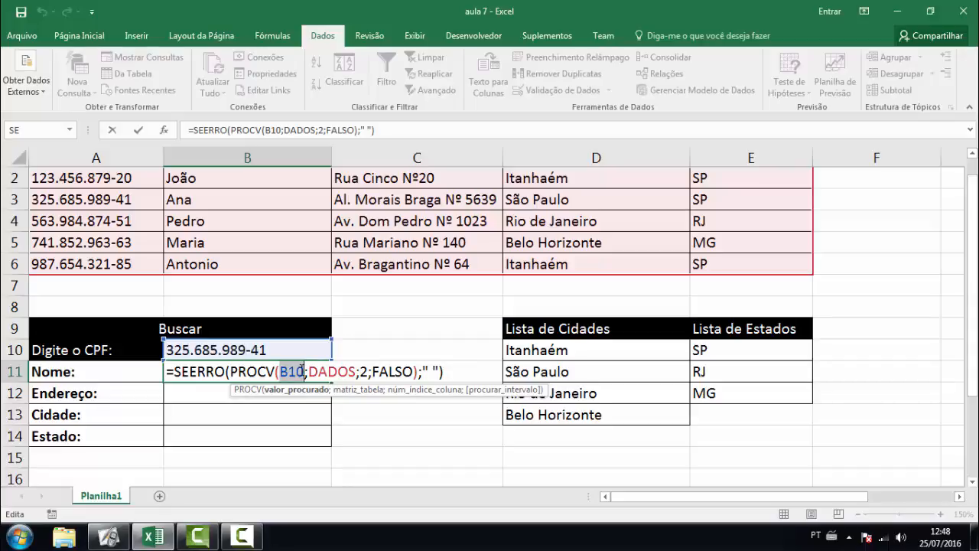
key("Right")
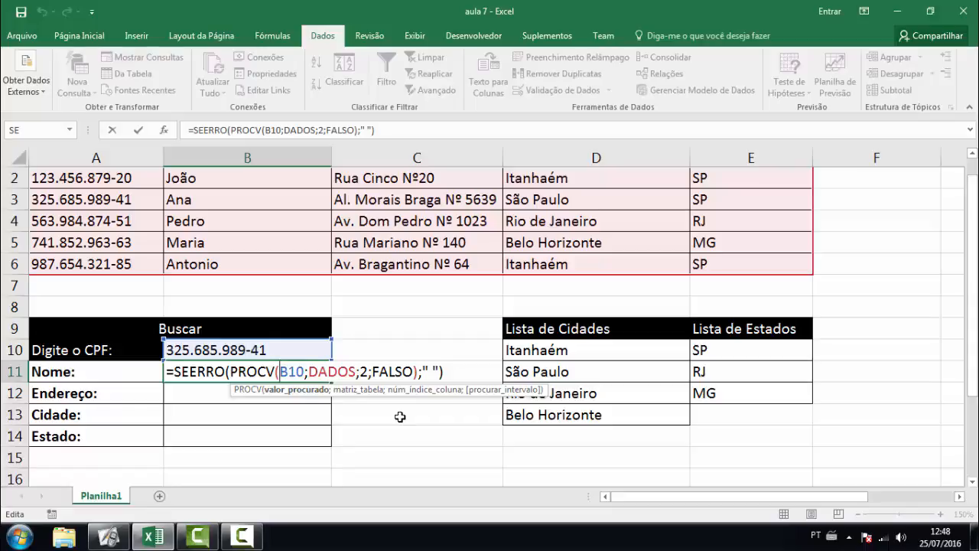
type("$B")
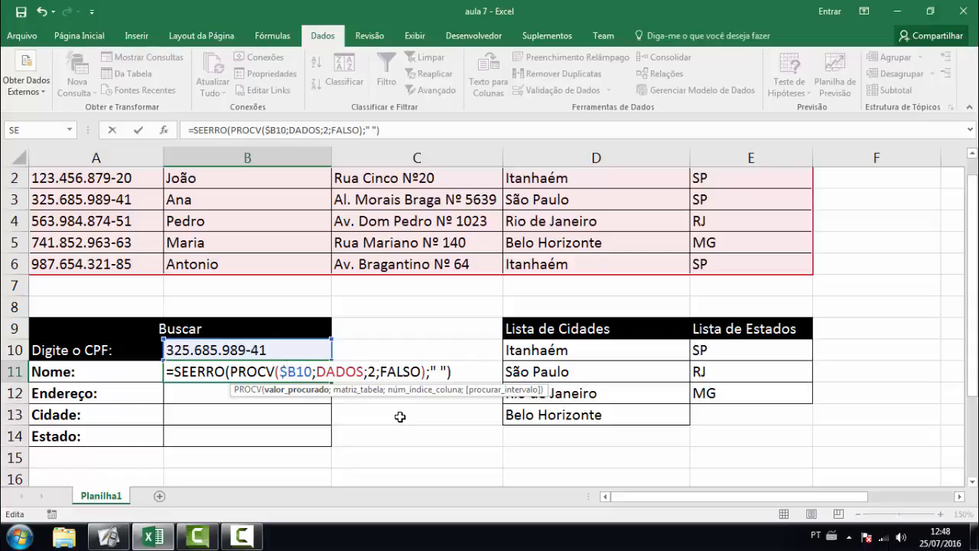
type("$")
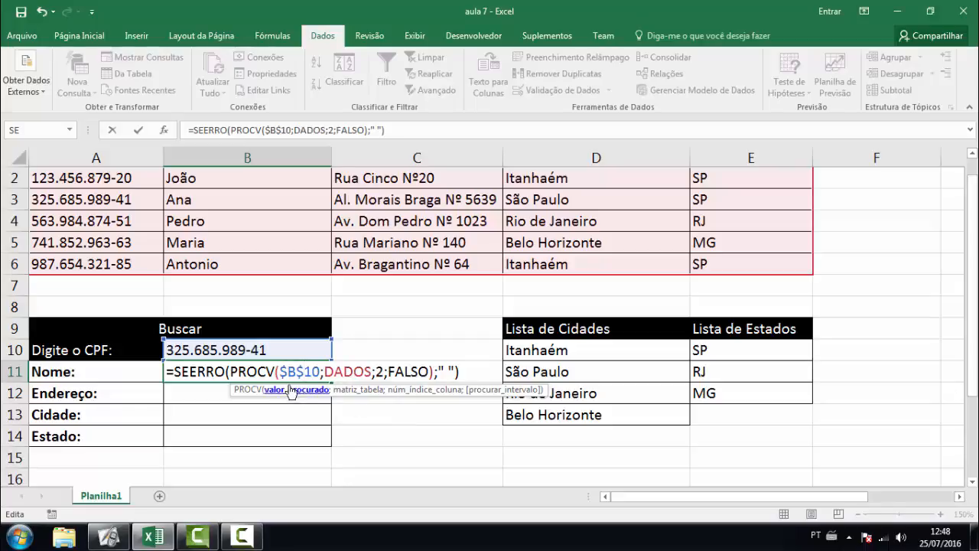
left_click_drag(280, 372, 296, 373)
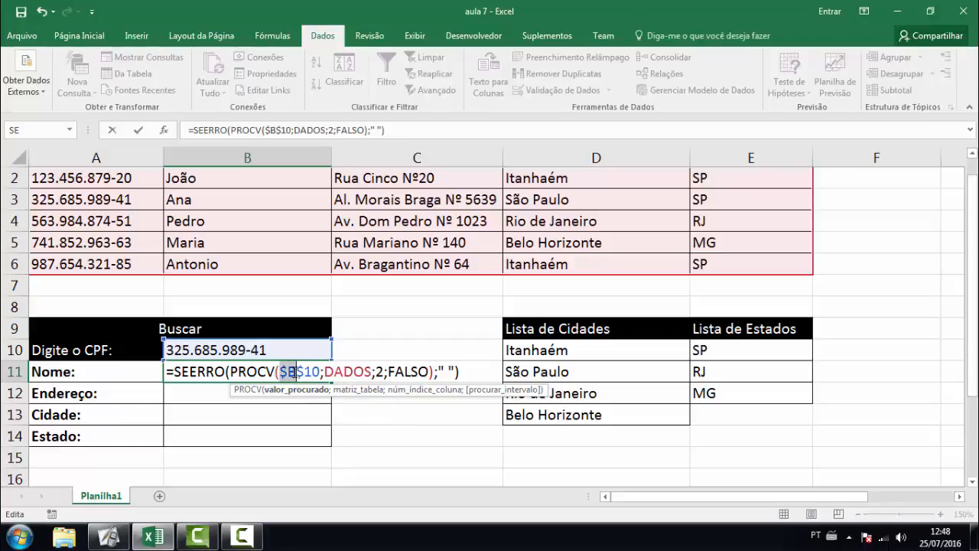
left_click(298, 373)
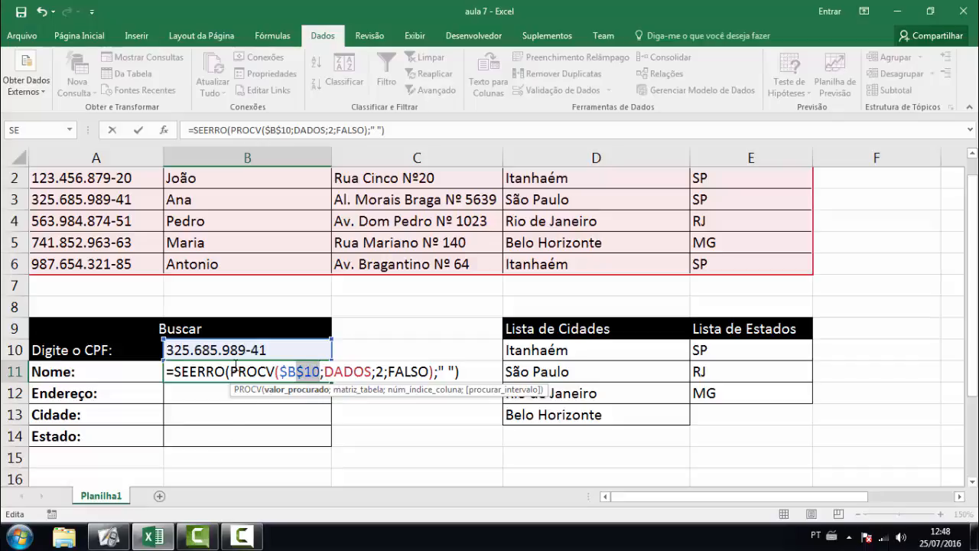
- Remove both dollar signs from the lookup value in B11's PROCV and commit the formula with B10
left_click(286, 372)
key("BackSpace")
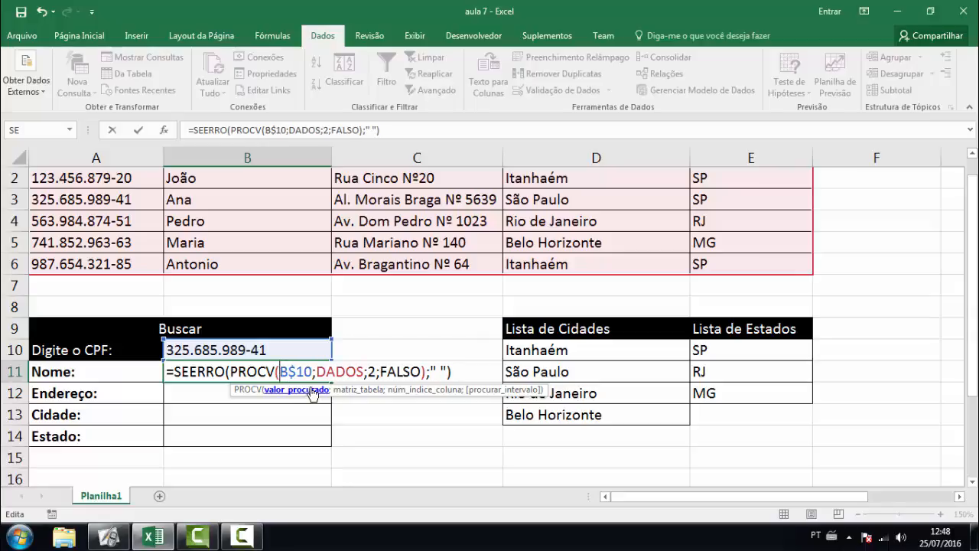
left_click(296, 371)
key("BackSpace")
key("Return")
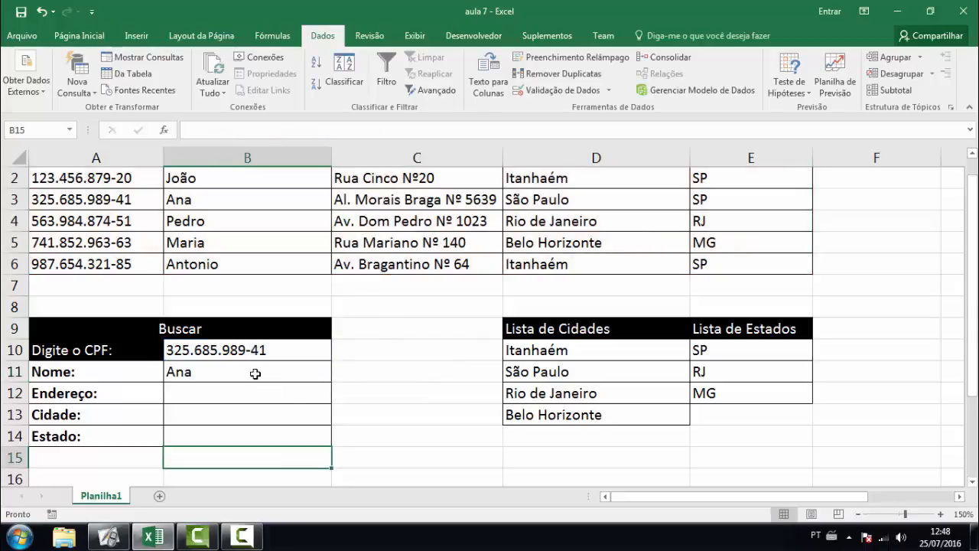
- Convert the lookup value in the Nome formula in B11 to the absolute reference $B$10 and commit the formula
double_click(257, 372)
left_click(289, 372)
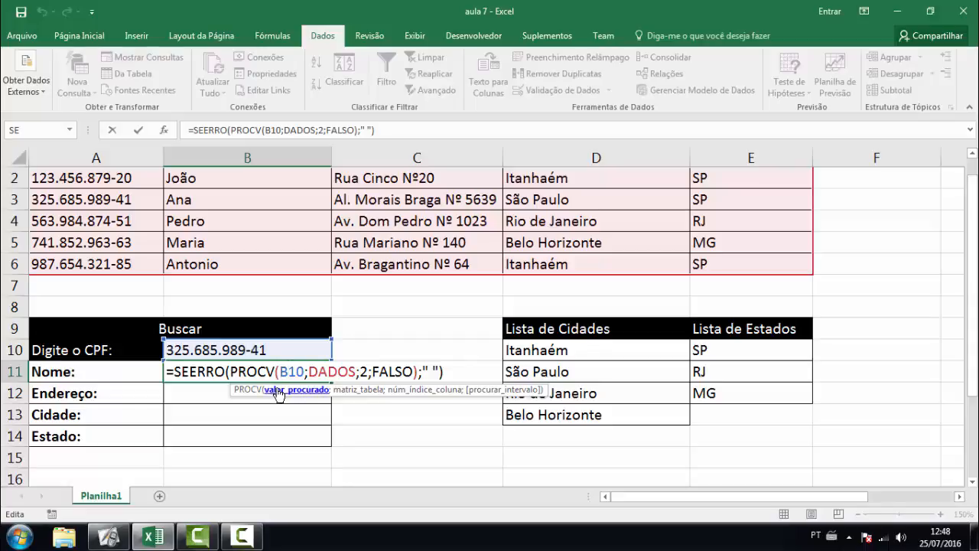
key("F4")
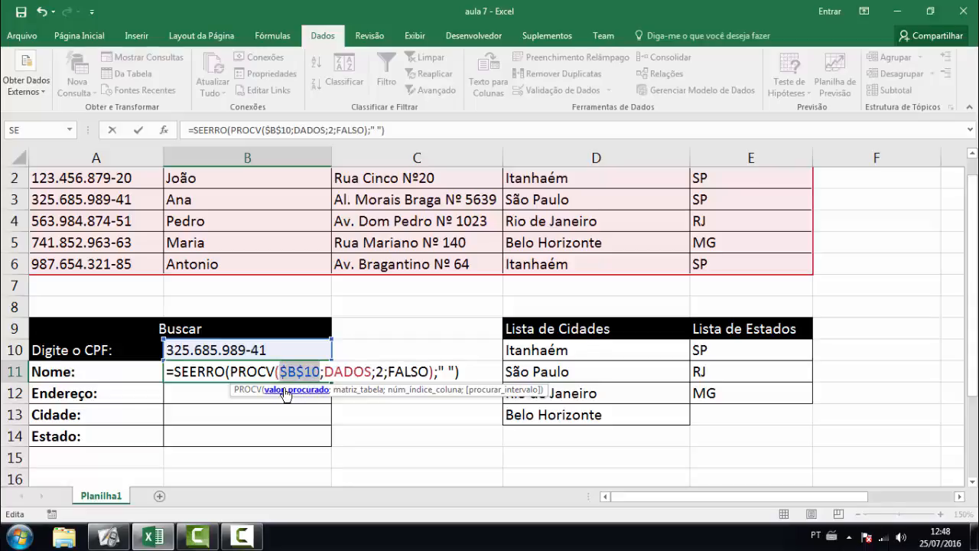
left_click(462, 371)
key("ctrl+Return")
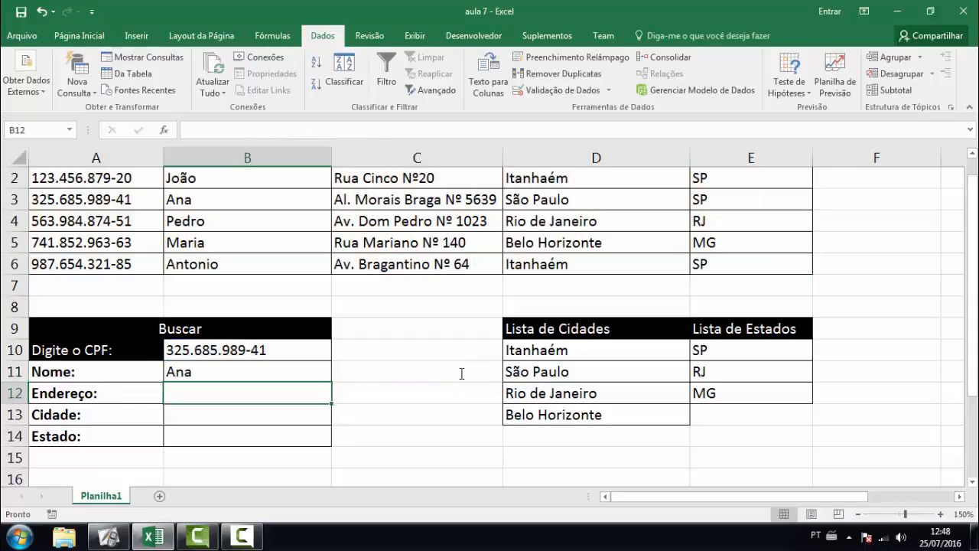
- Fill the Nome formula from B11 down to B14 for Endereço, Cidade and Estado
left_click_drag(332, 383, 330, 448)
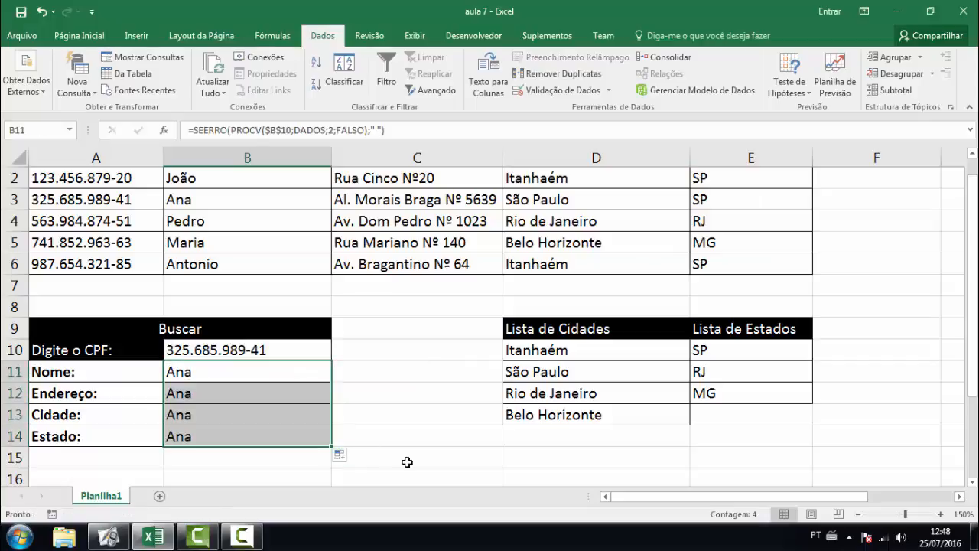
left_click(437, 417)
left_click(197, 373)
left_click_drag(197, 387, 203, 439)
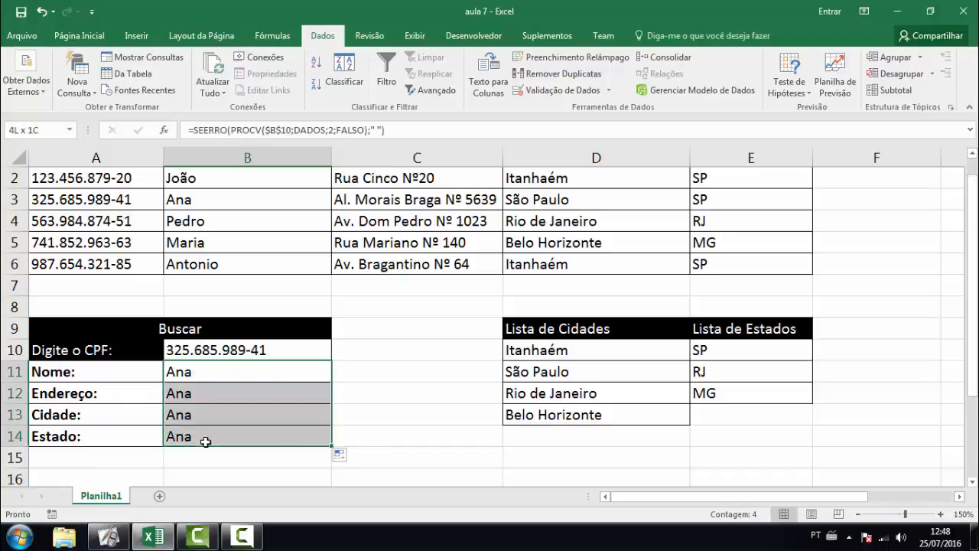
left_click(413, 426)
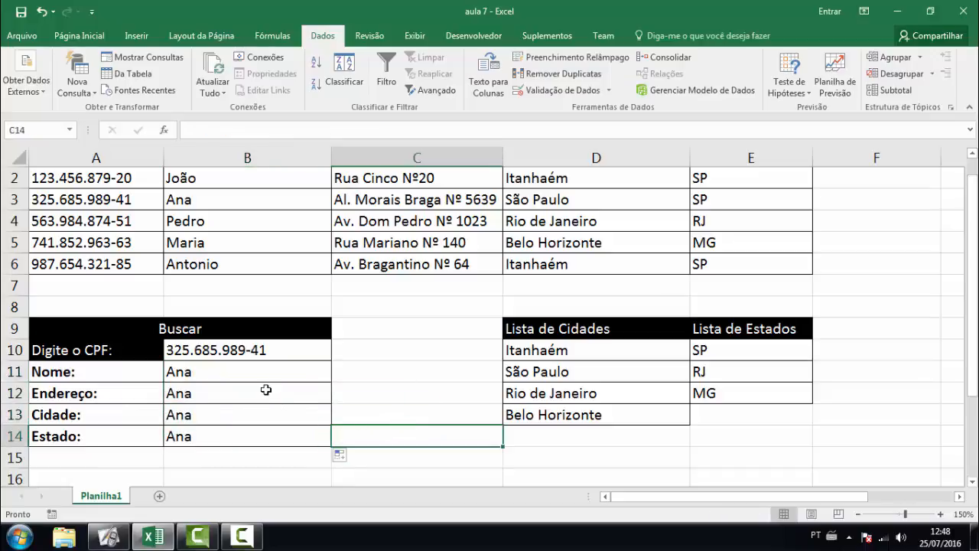
- Check the column index in B11's PROCV and set the column index of the Endereço formula in B12 to 3
left_click(211, 374)
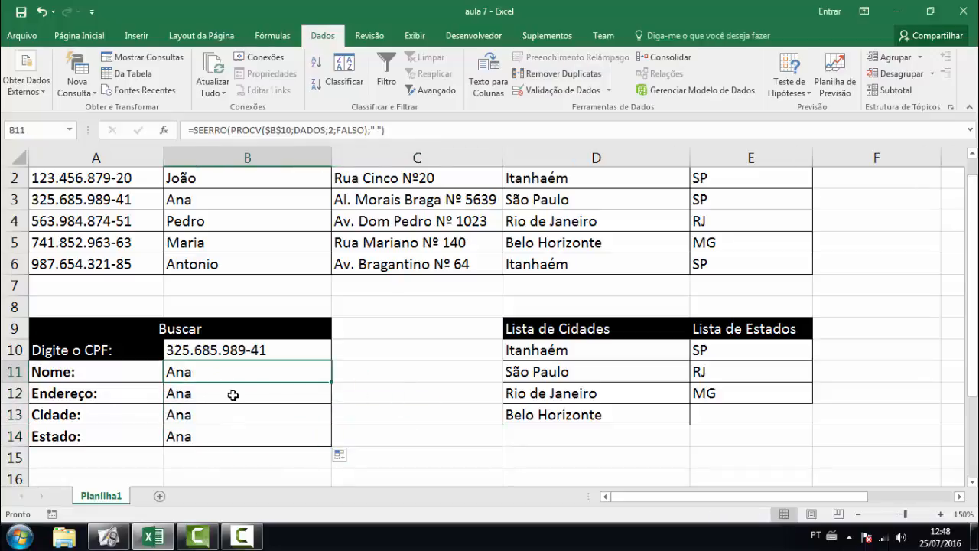
double_click(248, 372)
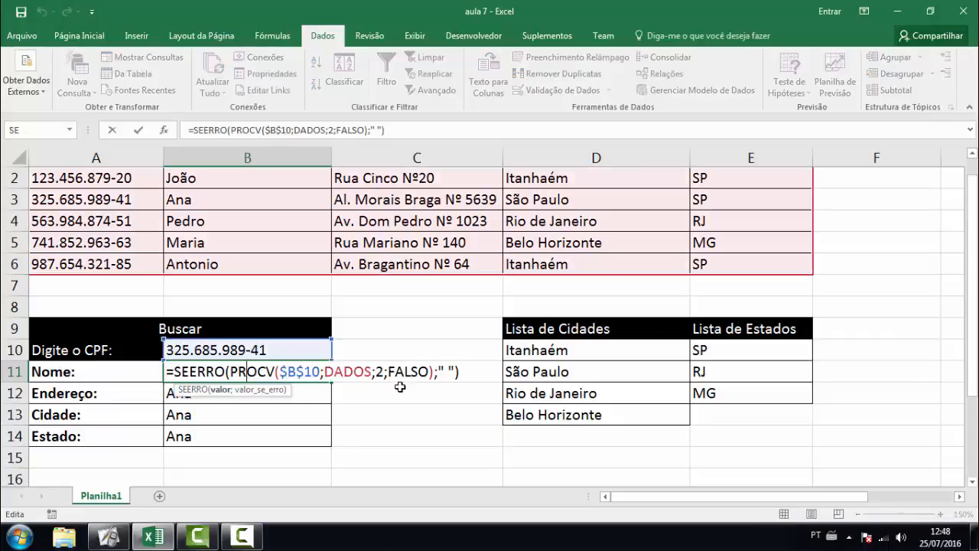
left_click(381, 372)
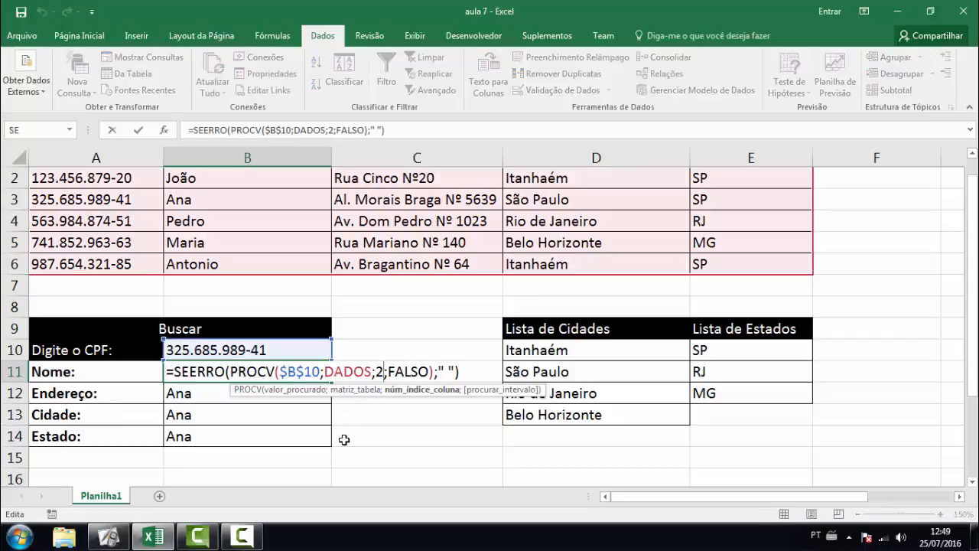
key("Return")
double_click(279, 395)
left_click(380, 393)
key("BackSpace")
type("3")
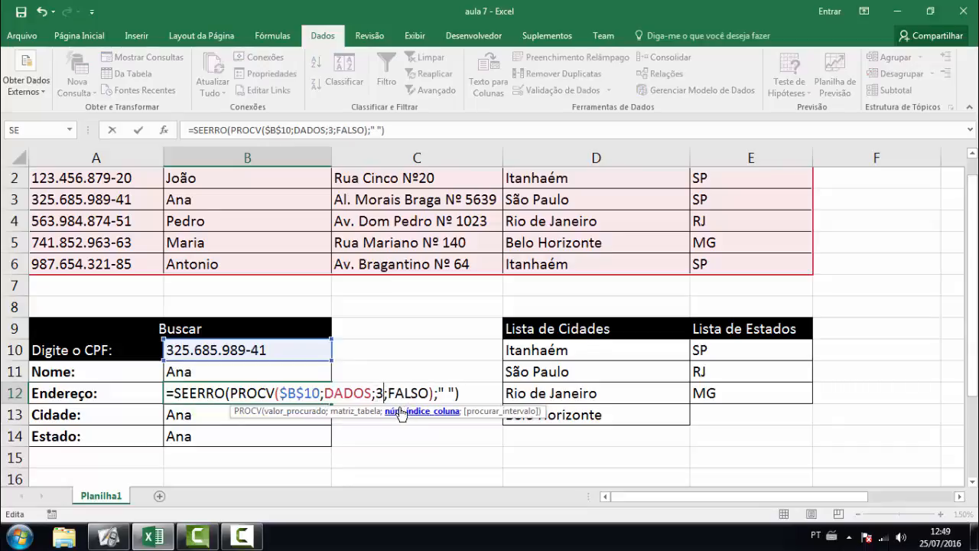
key("Return")
- Set the PROCV column index of the Cidade formula in B13 to 4
double_click(291, 417)
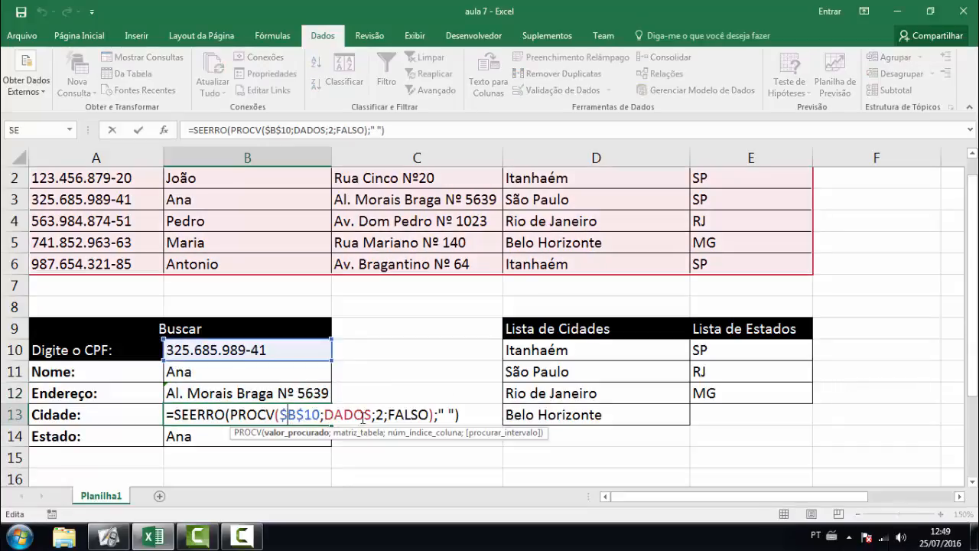
left_click(383, 414)
key("BackSpace")
type("4")
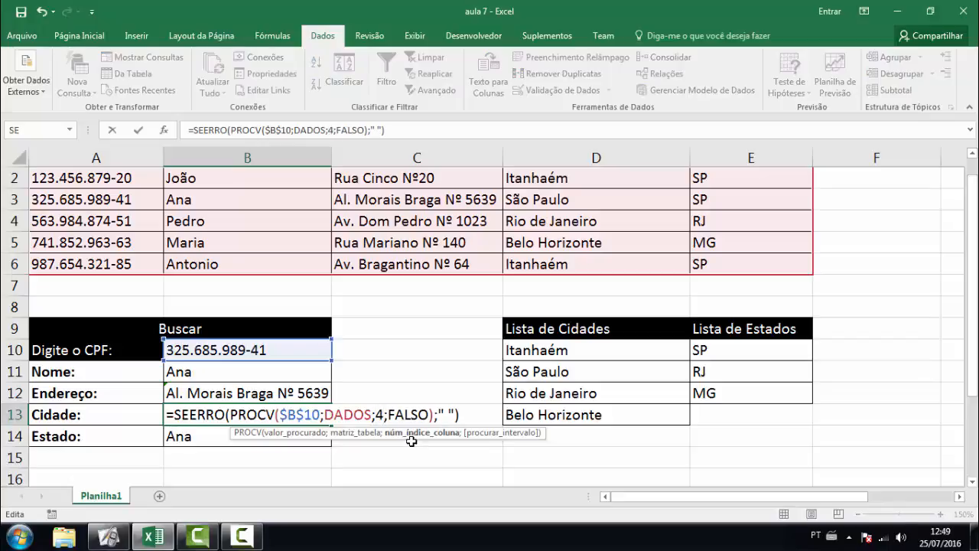
key("Return")
- Set the PROCV column index of the Estado formula in B14 to 5
double_click(295, 433)
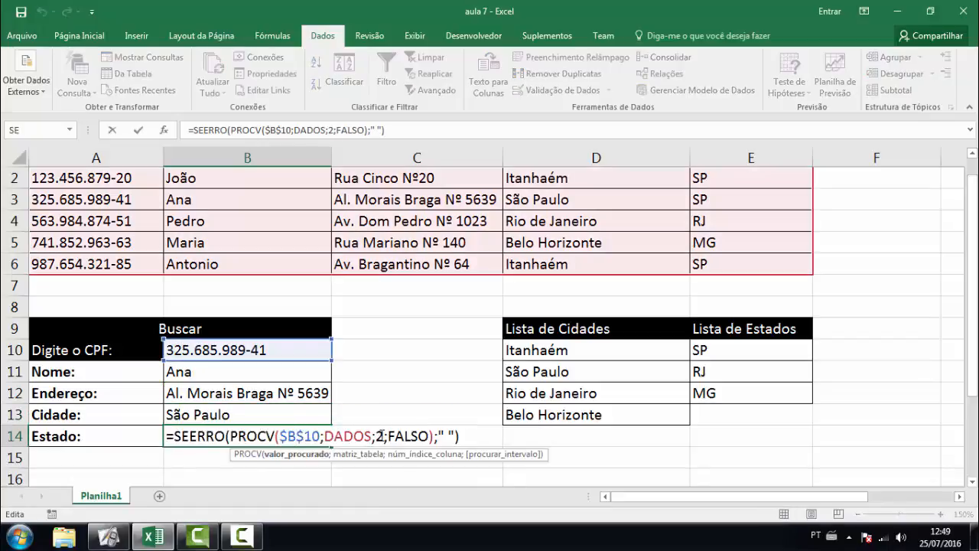
left_click(380, 436)
key("BackSpace")
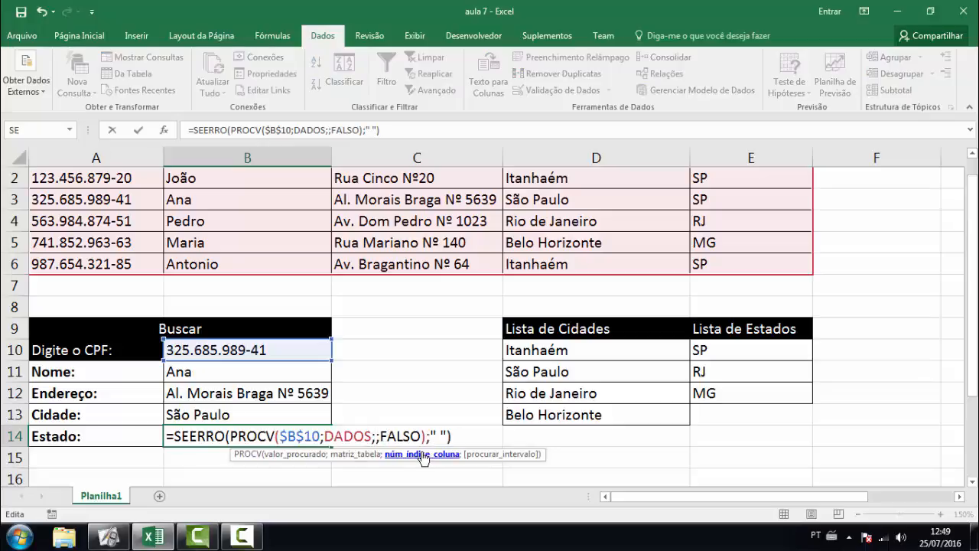
type("5")
key("Return")
left_click(389, 413)
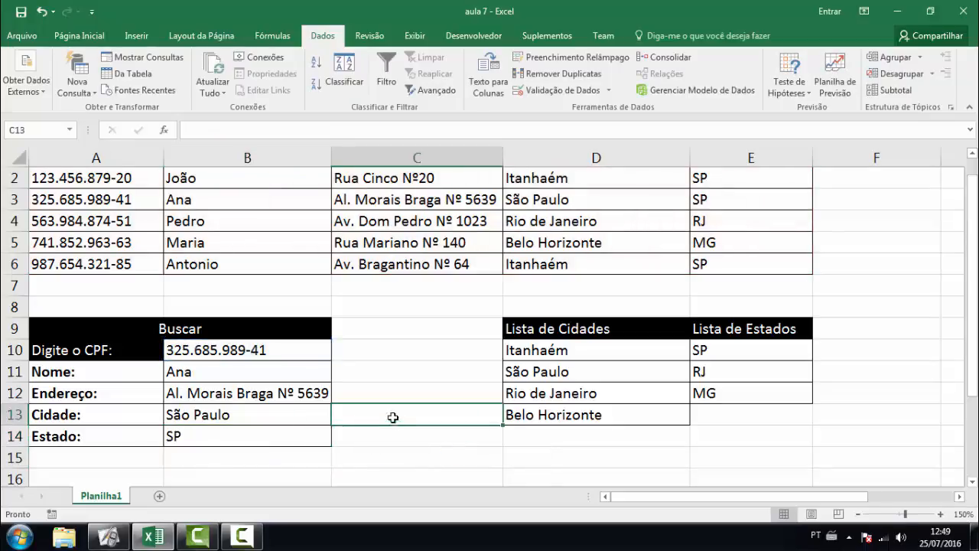
- Test the search form with an unregistered CPF by changing the last digit in B10 to 0
left_click(281, 349)
double_click(281, 349)
key("BackSpace")
type("0")
key("Return")
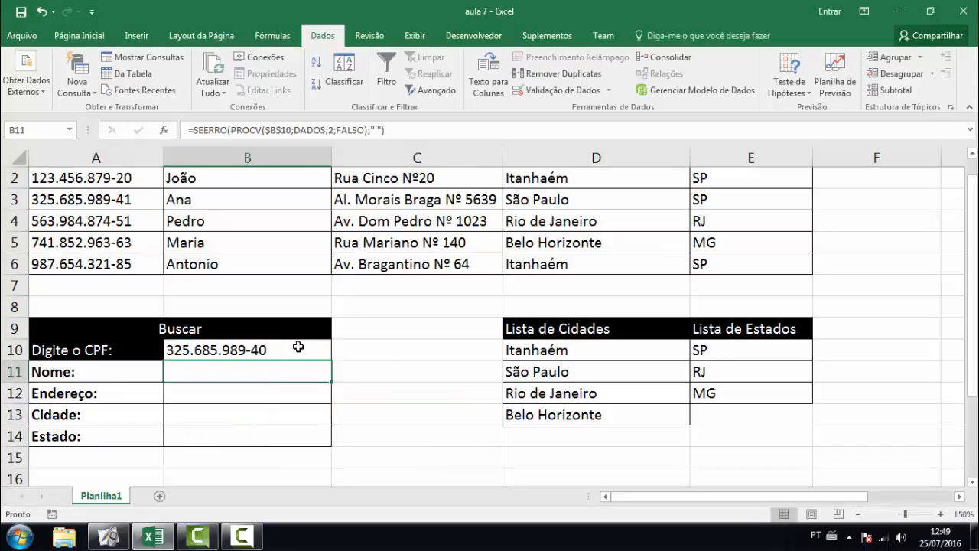
- Enter the CPF of the first record in the table into the search cell B10
left_click(266, 349)
type("1")
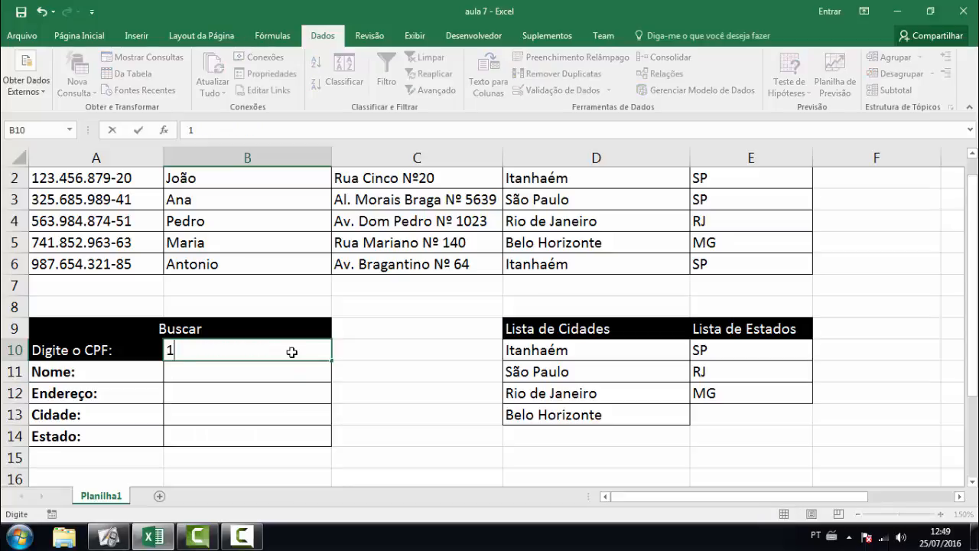
type("23.456")
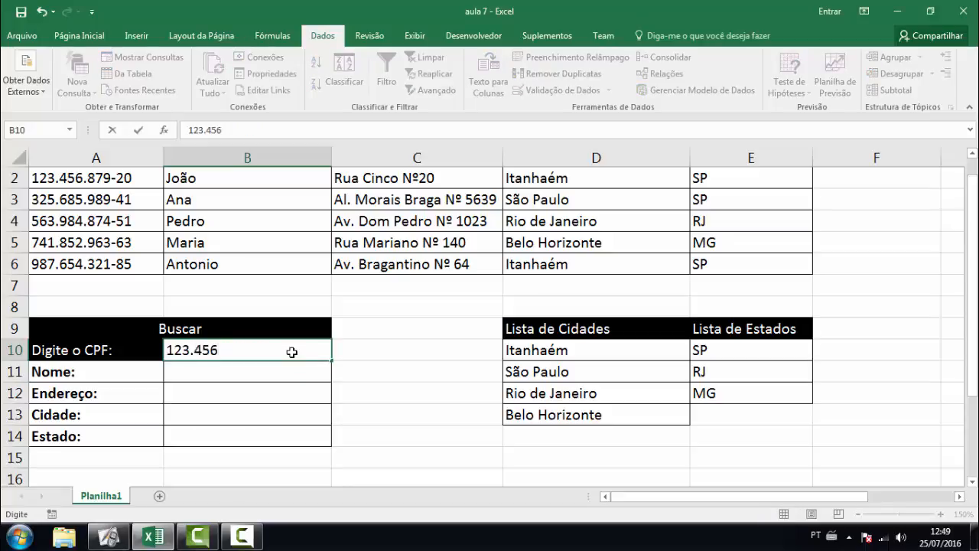
type(".879-20")
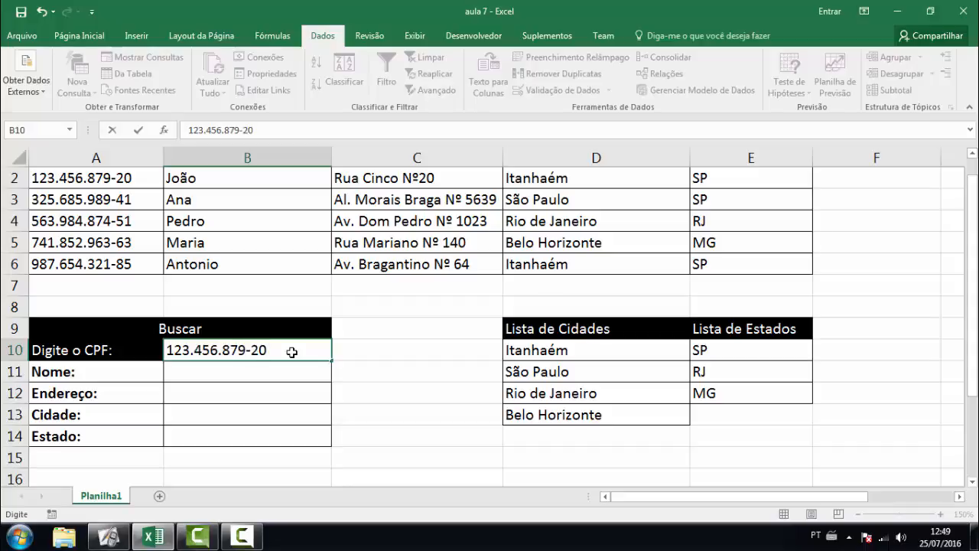
key("Return")
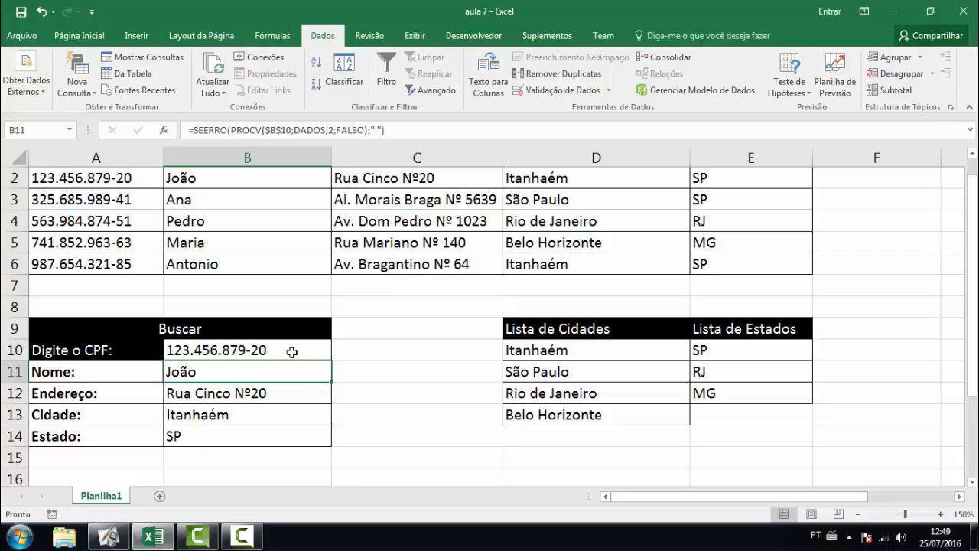
- Examine the table array, column index and FALSO arguments of the Nome formula in B11, leaving the formula unedited
scroll(291, 351, "up", 1)
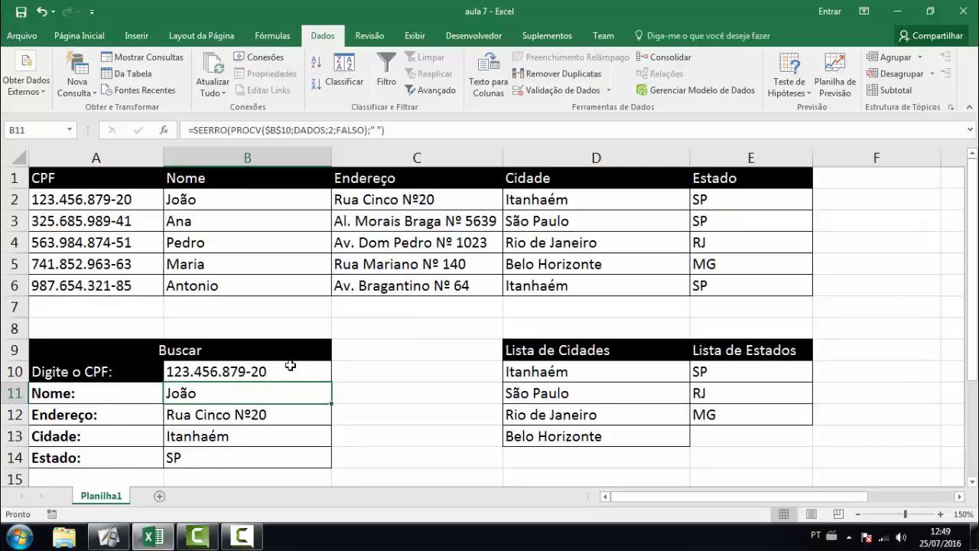
double_click(297, 370)
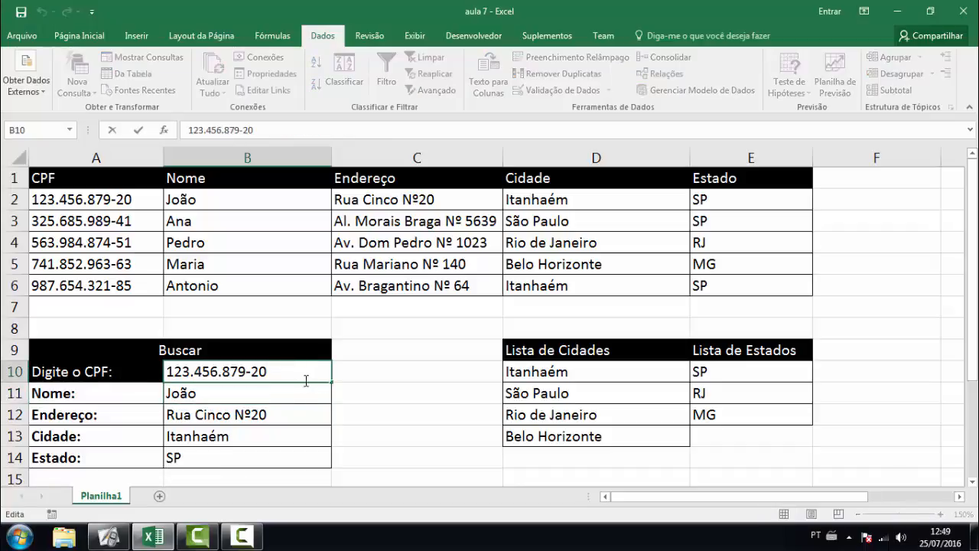
left_click(296, 395)
double_click(296, 395)
left_click_drag(238, 394, 372, 396)
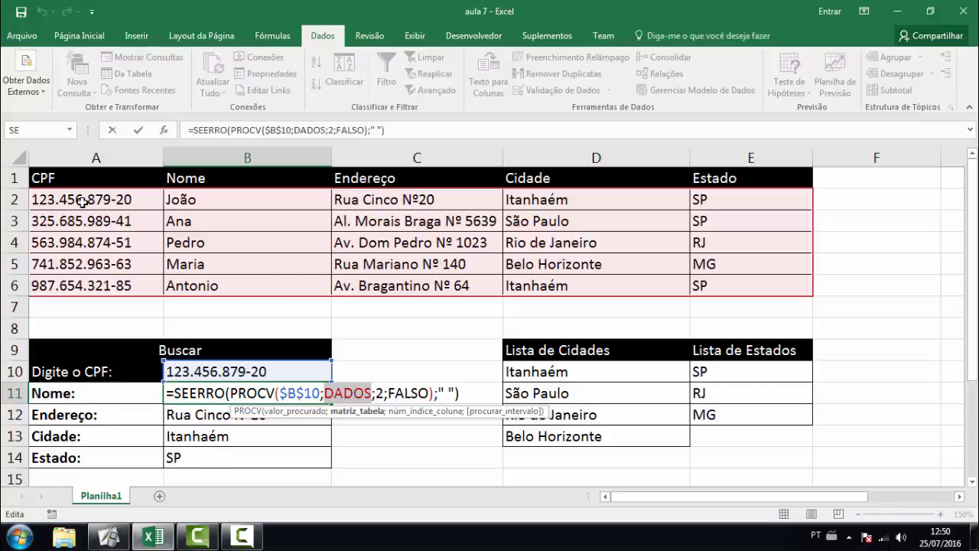
double_click(378, 393)
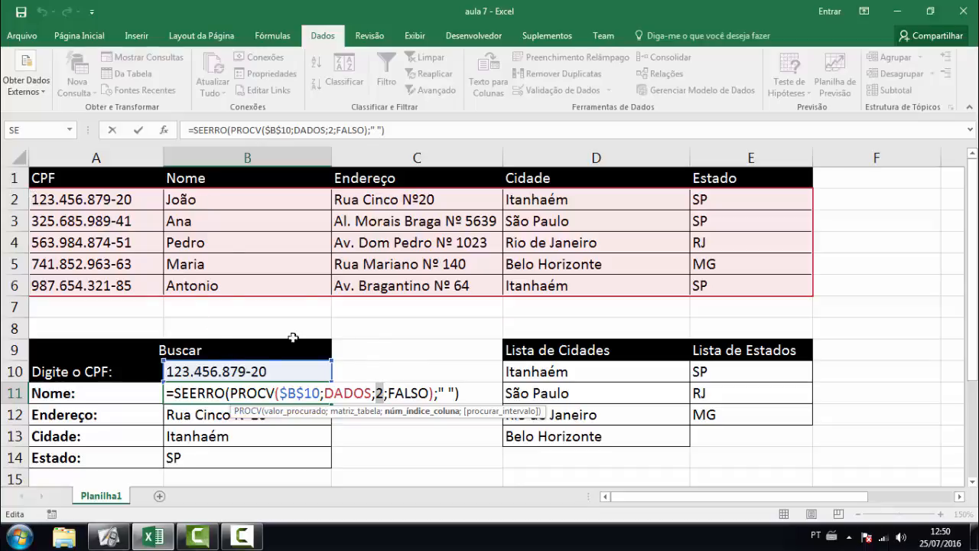
left_click_drag(388, 393, 429, 396)
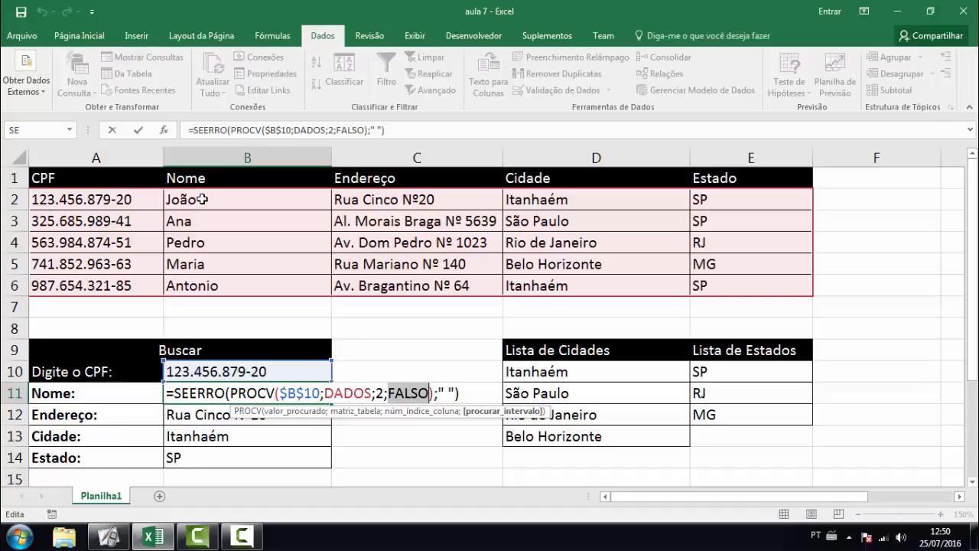
key("Return")
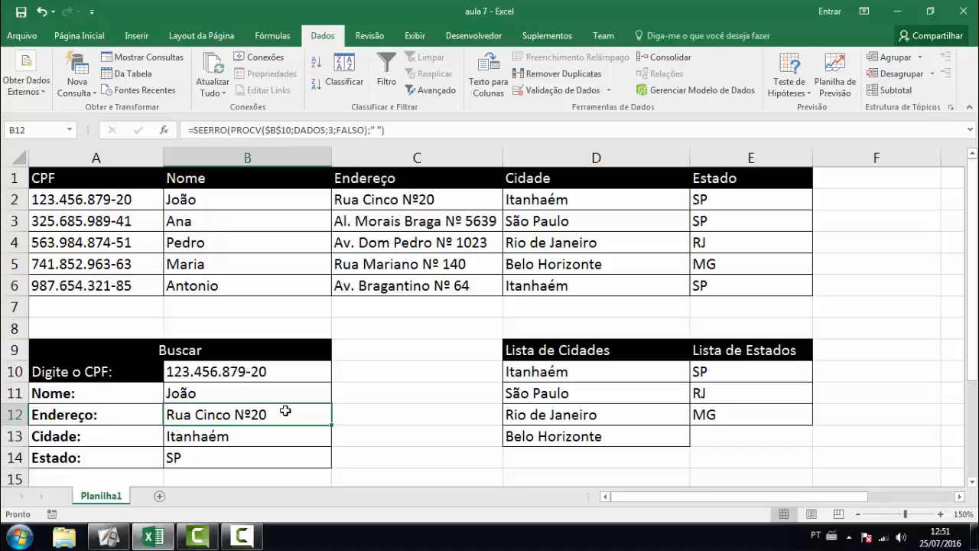
left_click(241, 535)
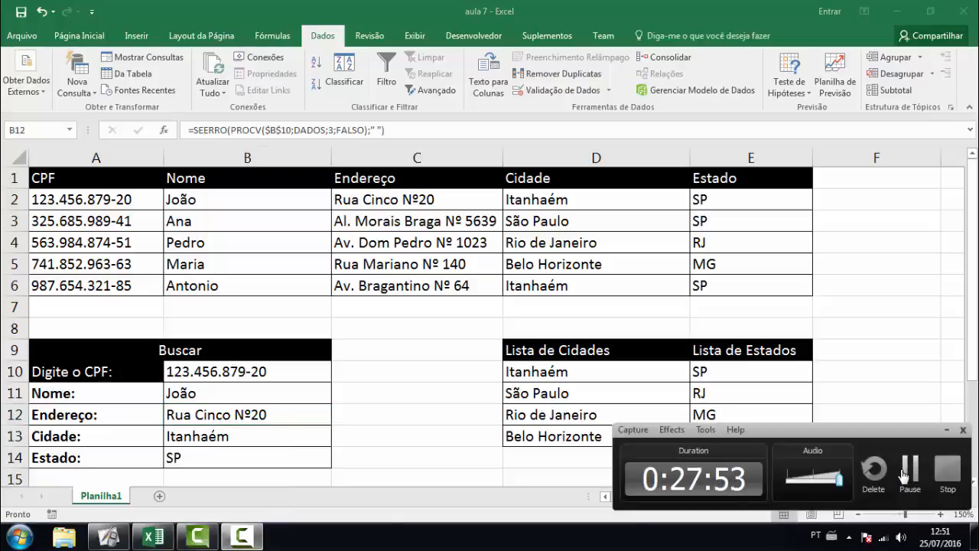